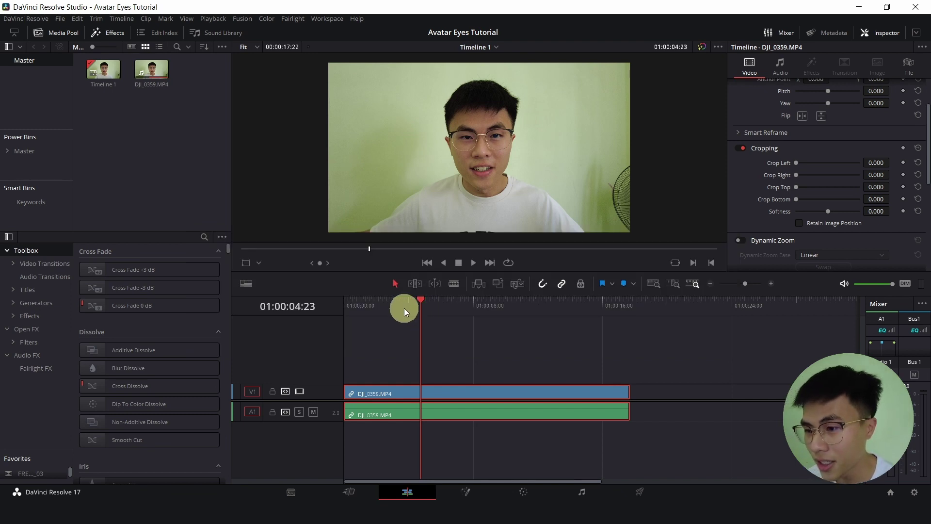
- Split the DJI_0359.MP4 clip at about 08:02 with Ctrl+B
{"action": "left_click", "coordinate": [436, 306]}
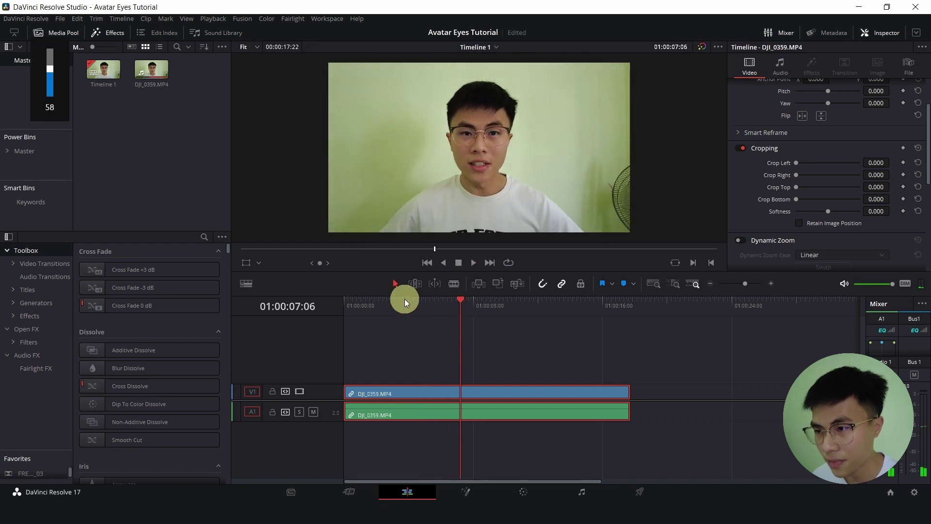
{"action": "key", "text": "space"}
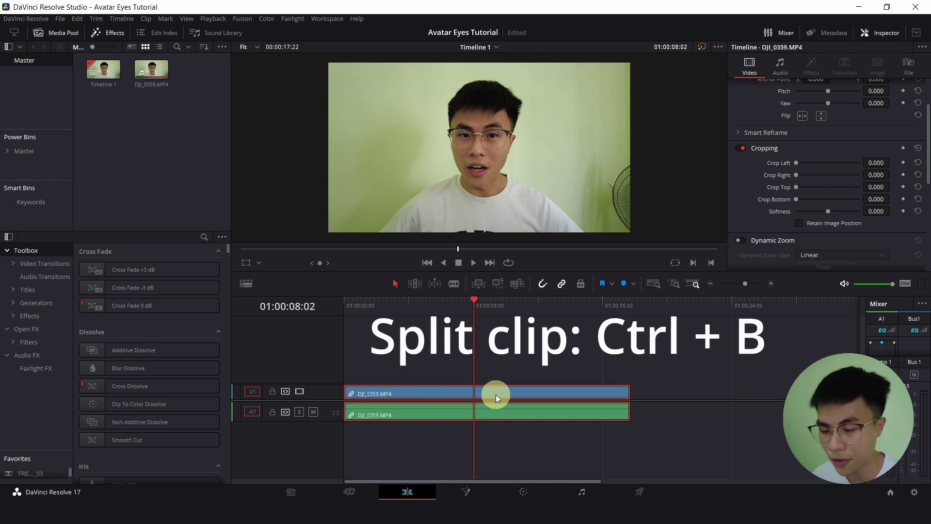
{"action": "key", "text": "ctrl+b"}
- Open the second clip piece in Fusion and frame the MediaIn1→MediaOut1 node chain
{"action": "left_click", "coordinate": [496, 307]}
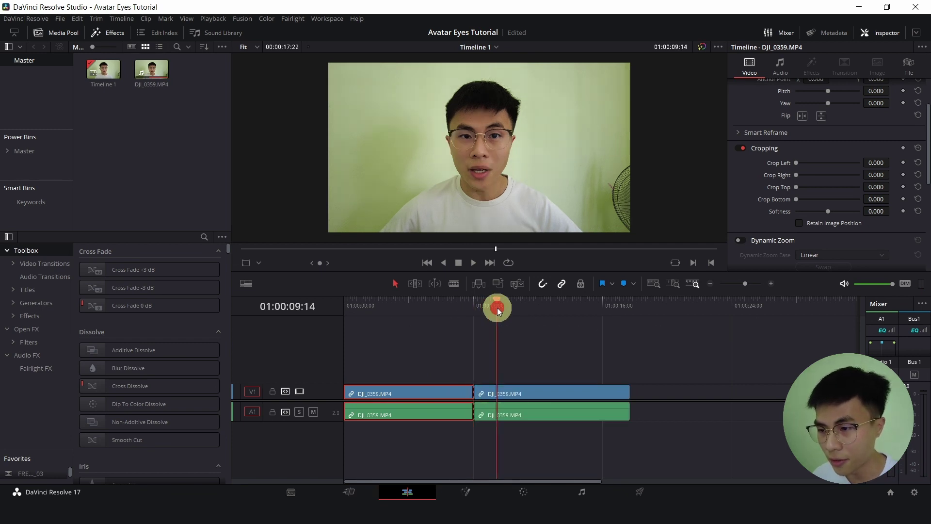
{"action": "left_click", "coordinate": [527, 388]}
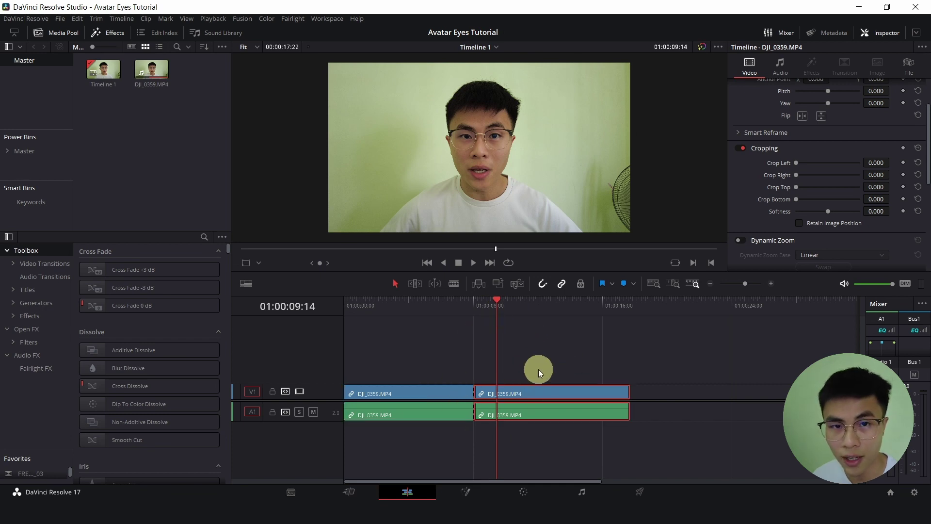
{"action": "left_click", "coordinate": [472, 493]}
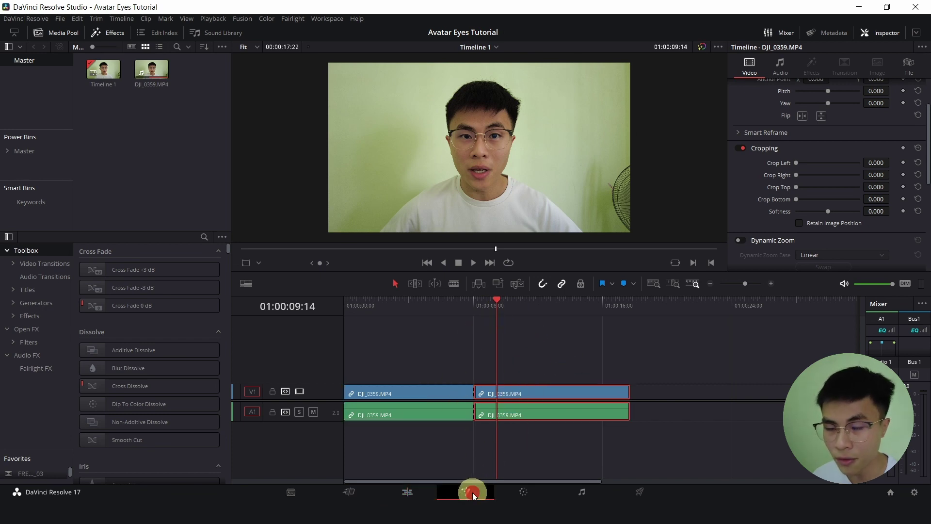
{"action": "left_click_drag", "start_coordinate": [207, 420], "coordinate": [288, 451]}
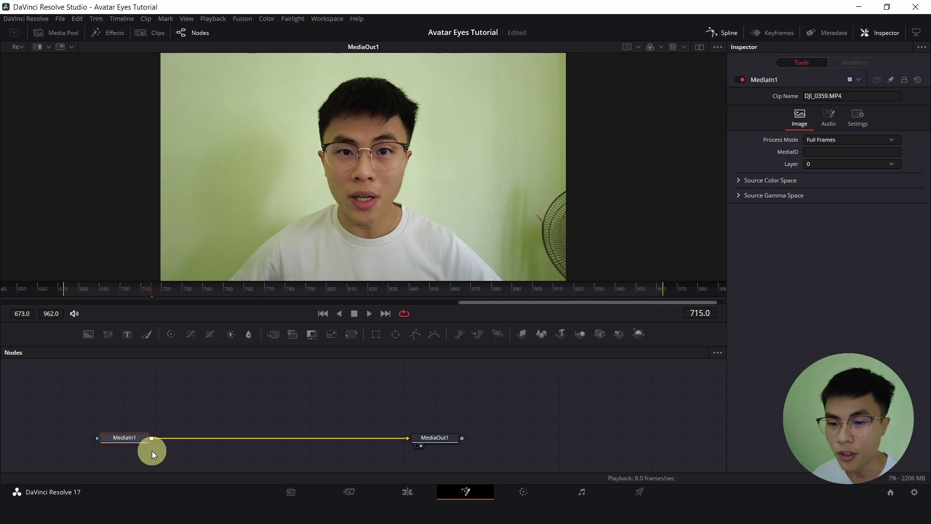
- Insert a Planar Tracker node after MediaIn1
{"action": "left_click", "coordinate": [131, 436]}
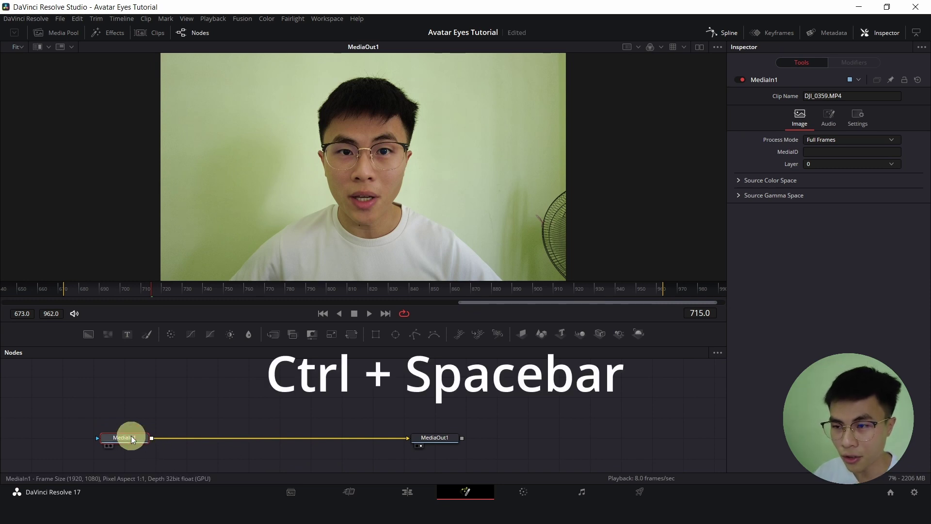
{"action": "key", "text": "ctrl+space"}
{"action": "type", "text": "plana"}
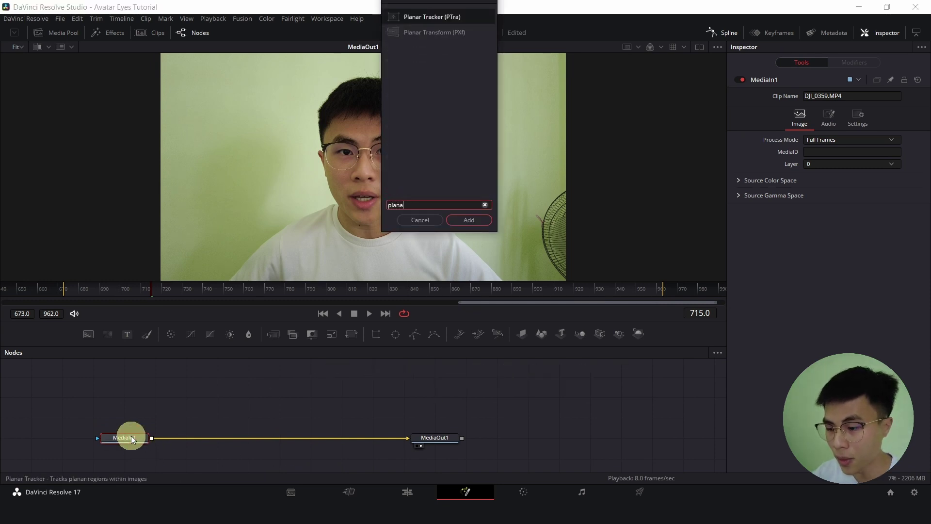
{"action": "key", "text": "Return"}
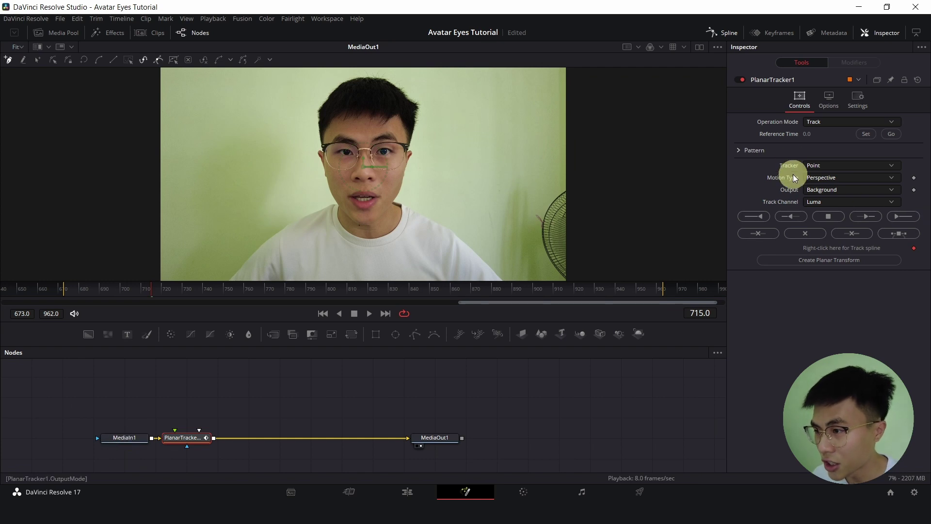
- Set the tracker to Hybrid Point/Area with Translation, Rotation, Scale motion
{"action": "left_click", "coordinate": [828, 166]}
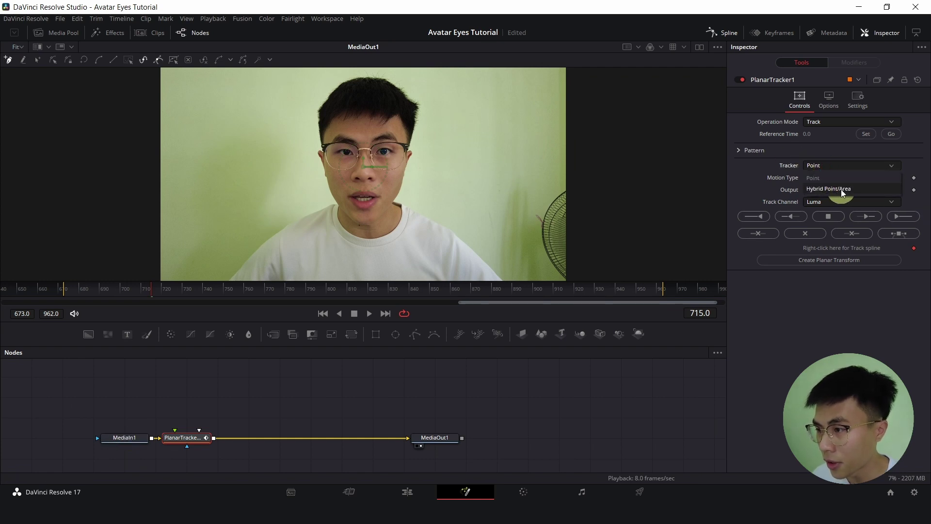
{"action": "left_click", "coordinate": [842, 189]}
{"action": "left_click", "coordinate": [831, 178]}
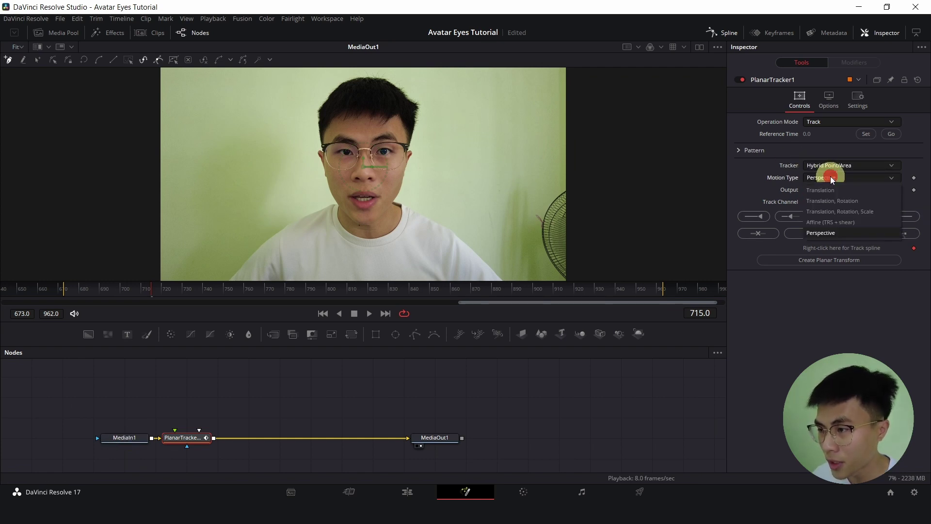
{"action": "left_click", "coordinate": [845, 210]}
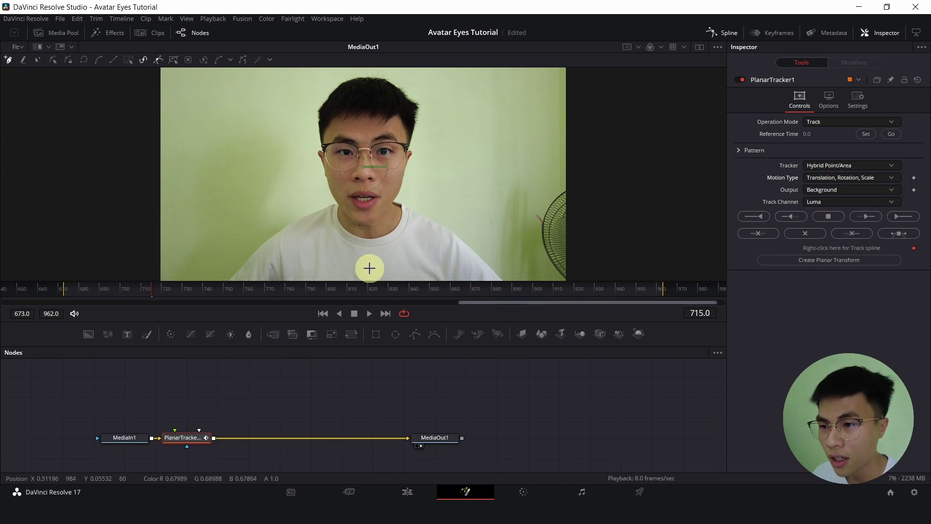
- Zoom in on the face and outline from the left temple down and across the cheek
{"action": "scroll", "coordinate": [395, 184], "scroll_direction": "up", "scroll_amount": 3}
{"action": "left_click_drag", "start_coordinate": [387, 165], "coordinate": [423, 201]}
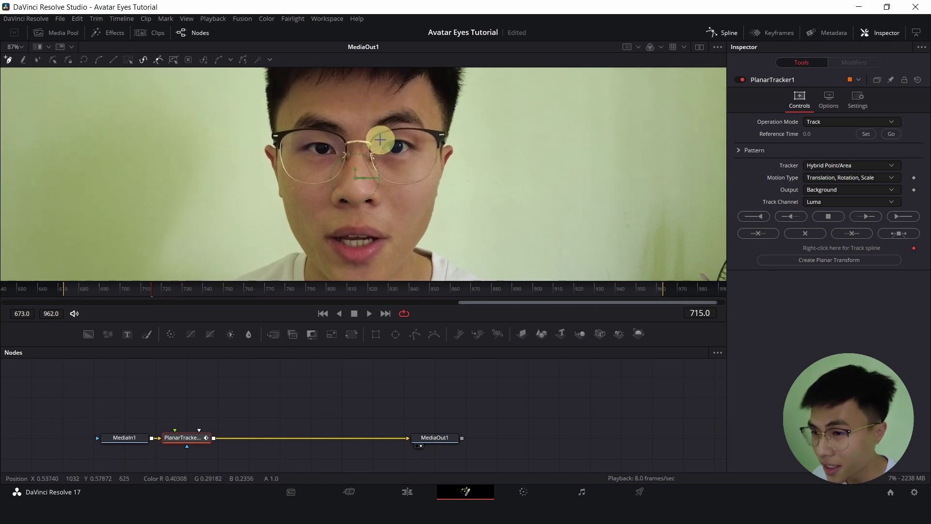
{"action": "left_click", "coordinate": [313, 106]}
{"action": "left_click", "coordinate": [288, 118]}
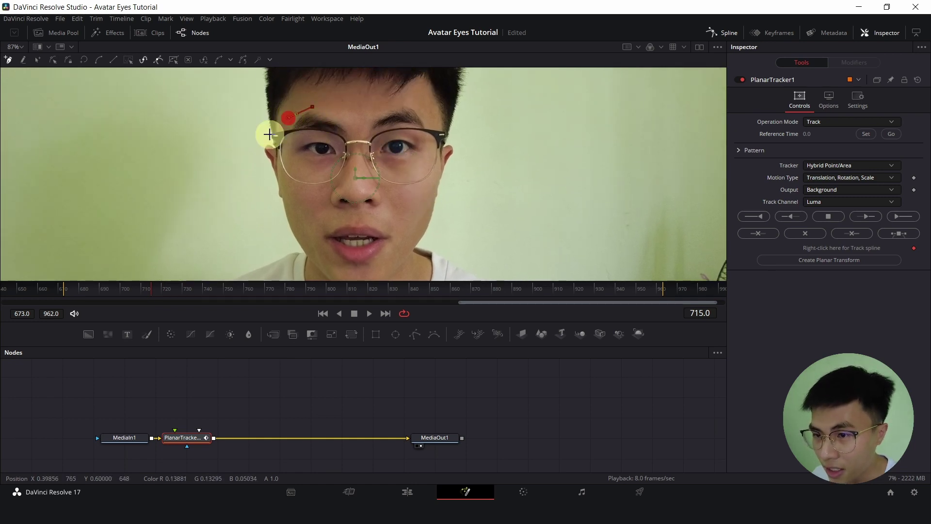
{"action": "left_click", "coordinate": [269, 135]}
{"action": "left_click", "coordinate": [273, 155]}
{"action": "left_click", "coordinate": [277, 166]}
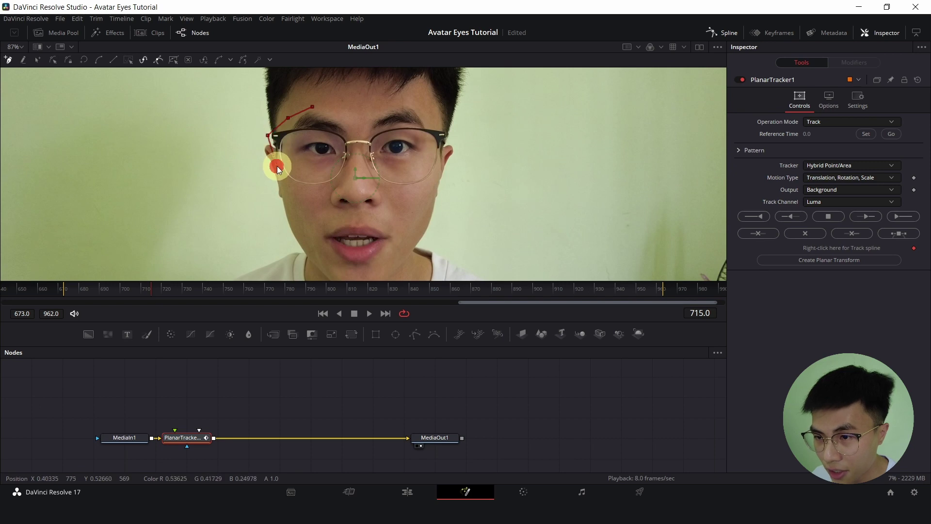
{"action": "left_click", "coordinate": [297, 188]}
{"action": "left_click", "coordinate": [356, 183]}
- Close the outline past the ear and forehead, and set reference frame 715
{"action": "left_click", "coordinate": [424, 187]}
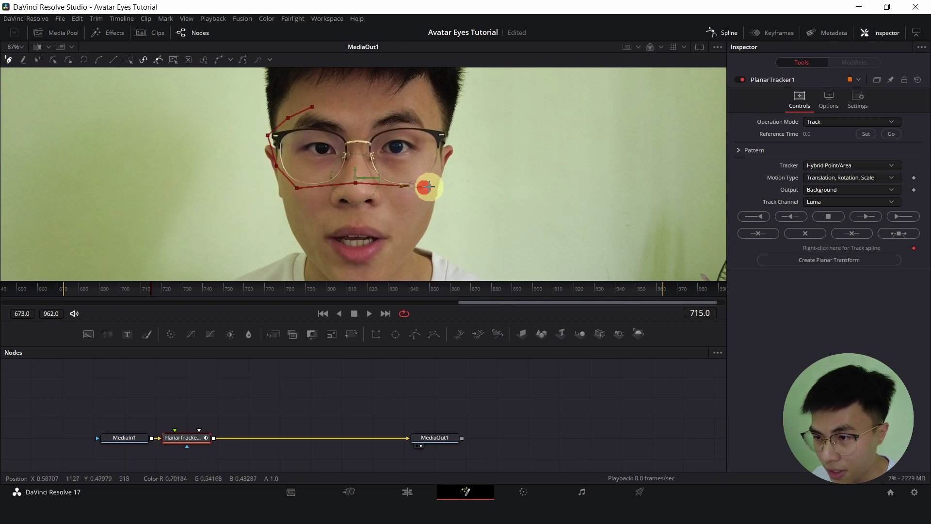
{"action": "left_click", "coordinate": [440, 173]}
{"action": "left_click", "coordinate": [447, 133]}
{"action": "left_click", "coordinate": [427, 107]}
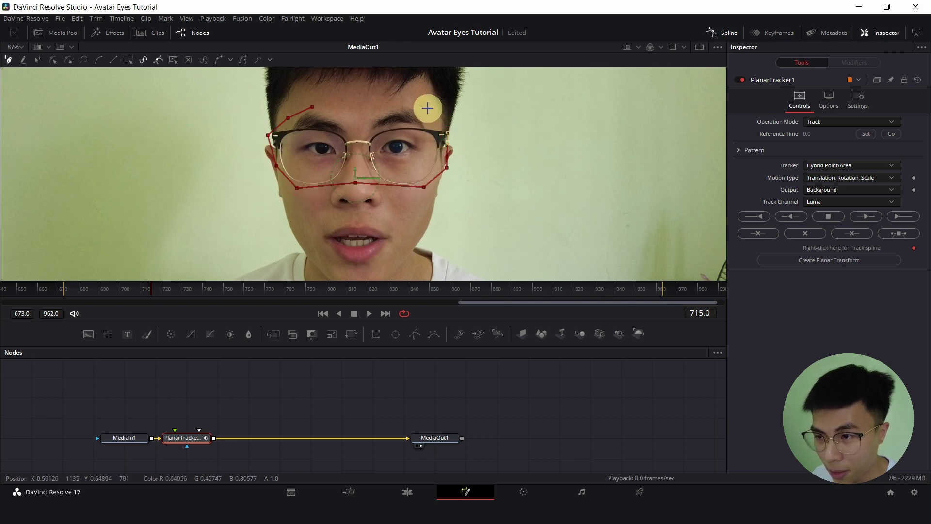
{"action": "left_click", "coordinate": [385, 104]}
{"action": "left_click", "coordinate": [313, 106]}
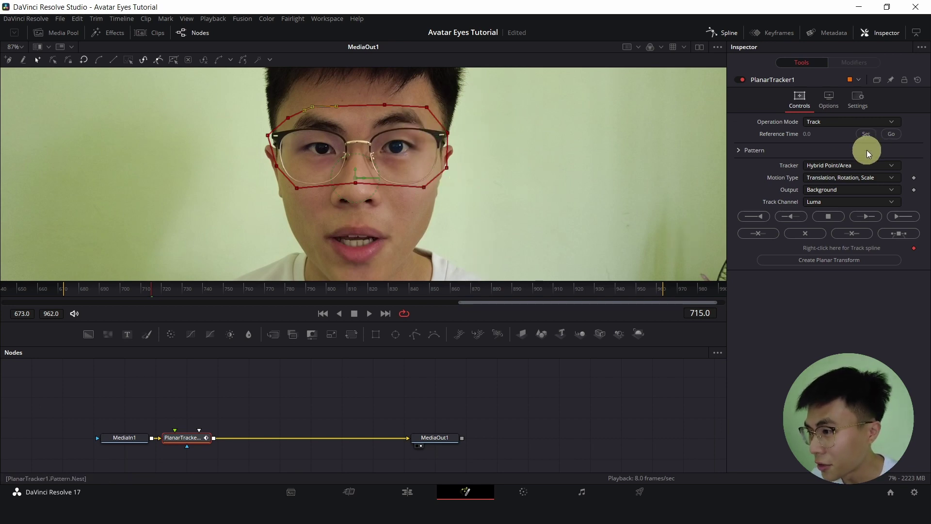
{"action": "left_click", "coordinate": [869, 134]}
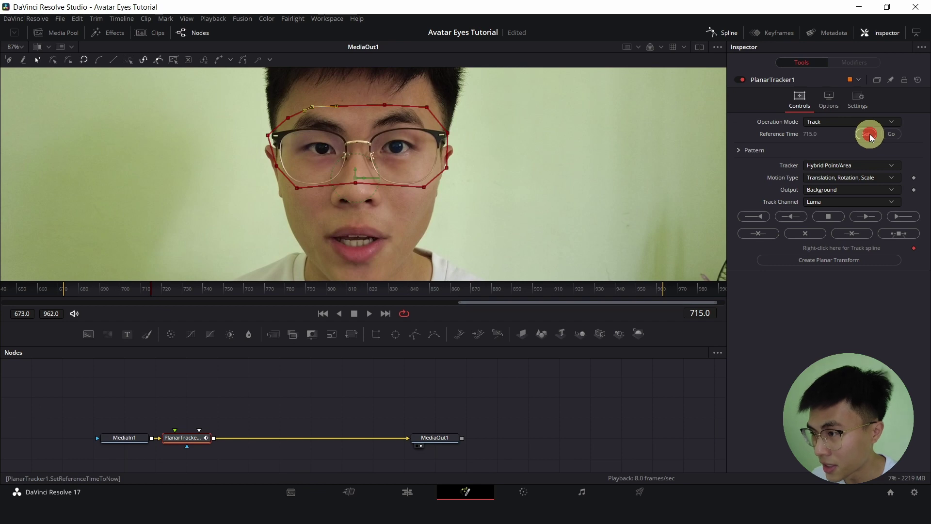
- Track the eye region to the end and start, then create a planar transform
{"action": "left_click", "coordinate": [908, 215]}
{"action": "scroll", "coordinate": [592, 229], "scroll_direction": "down", "scroll_amount": 2}
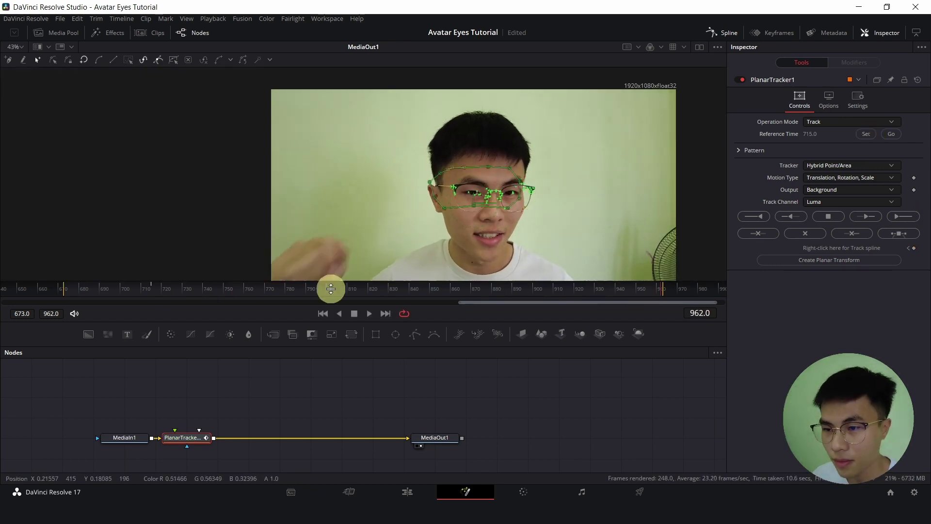
{"action": "left_click", "coordinate": [154, 287]}
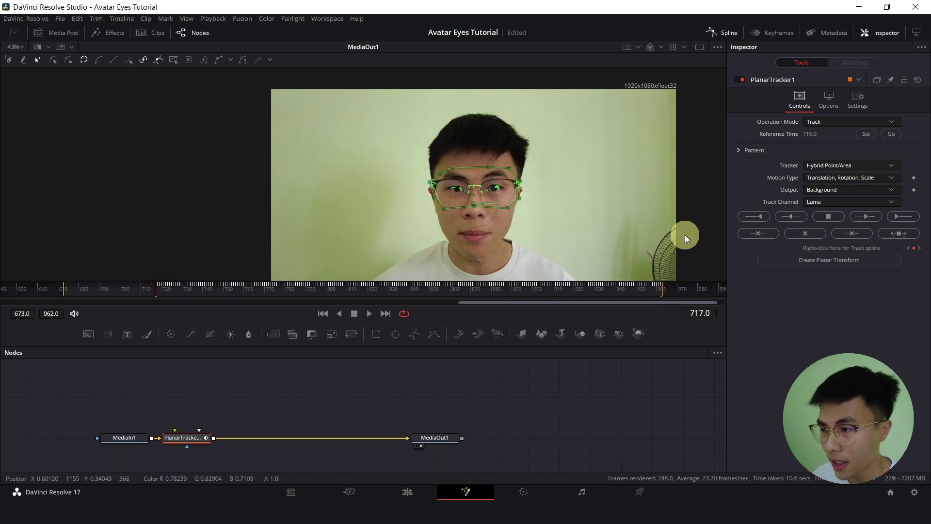
{"action": "left_click", "coordinate": [762, 215]}
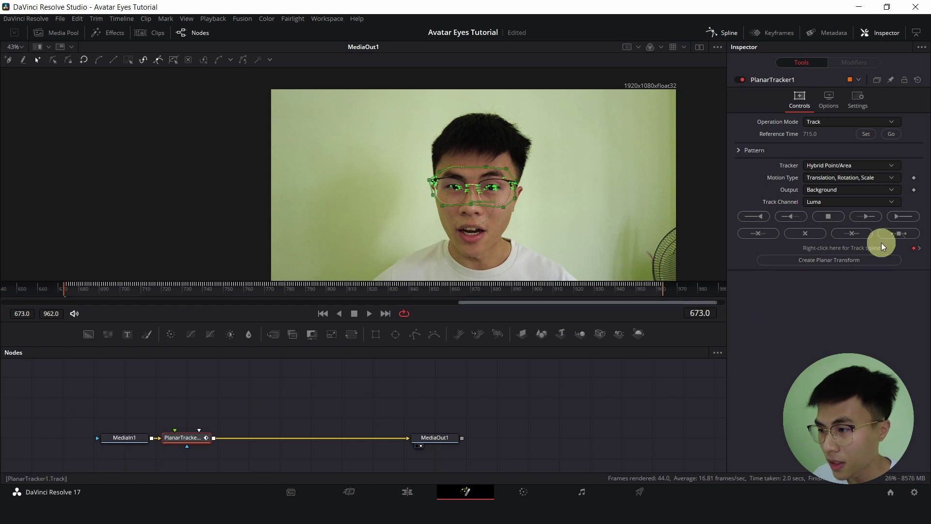
{"action": "left_click", "coordinate": [853, 260]}
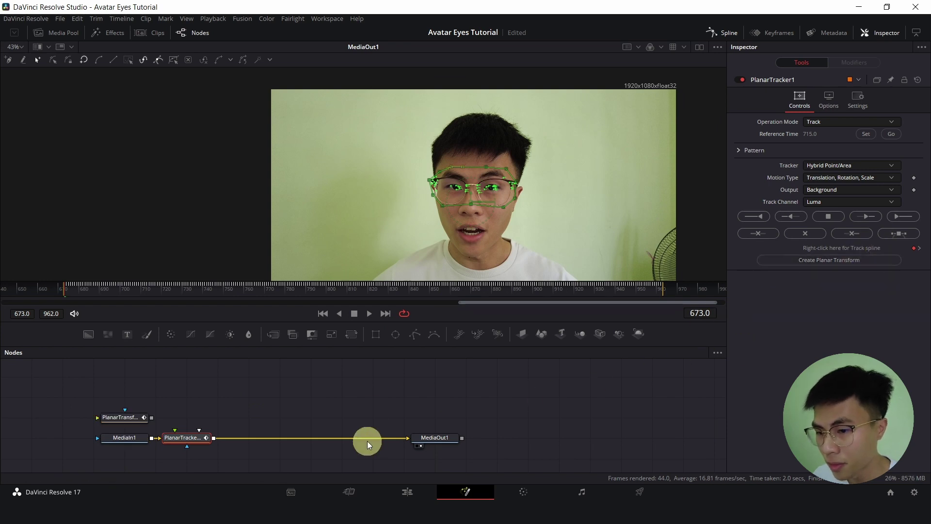
- Detach PlanarTracker1 from the main chain and move PlanarTransform1 right
{"action": "scroll", "coordinate": [213, 402], "scroll_direction": "up", "scroll_amount": 2}
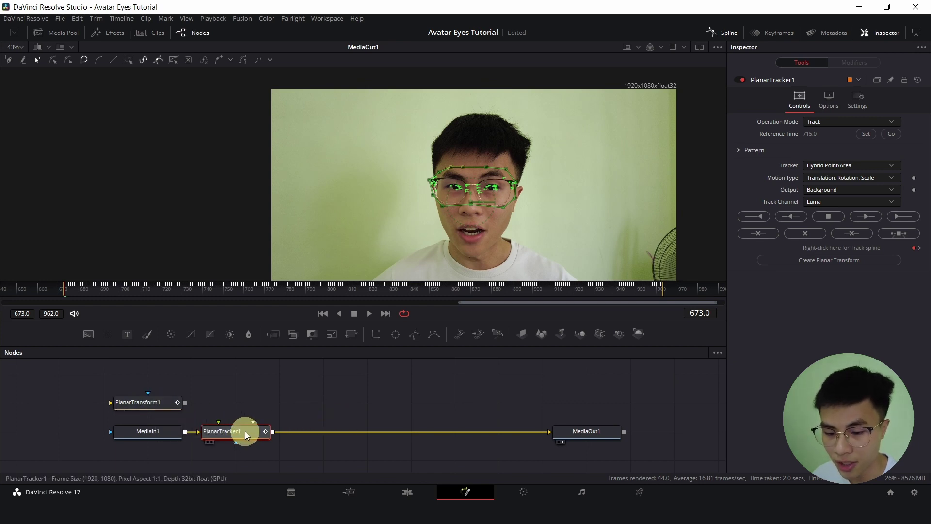
{"action": "left_click_drag", "start_coordinate": [245, 431], "coordinate": [45, 420]}
{"action": "left_click", "coordinate": [280, 371]}
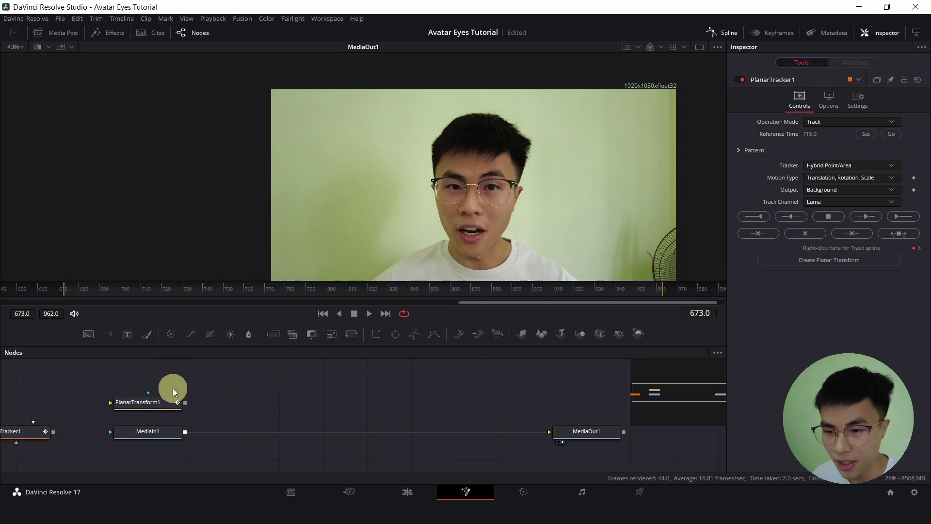
{"action": "left_click_drag", "start_coordinate": [155, 401], "coordinate": [244, 401]}
- Add a BSpline node and place it above PlanarTransform1
{"action": "left_click", "coordinate": [425, 386]}
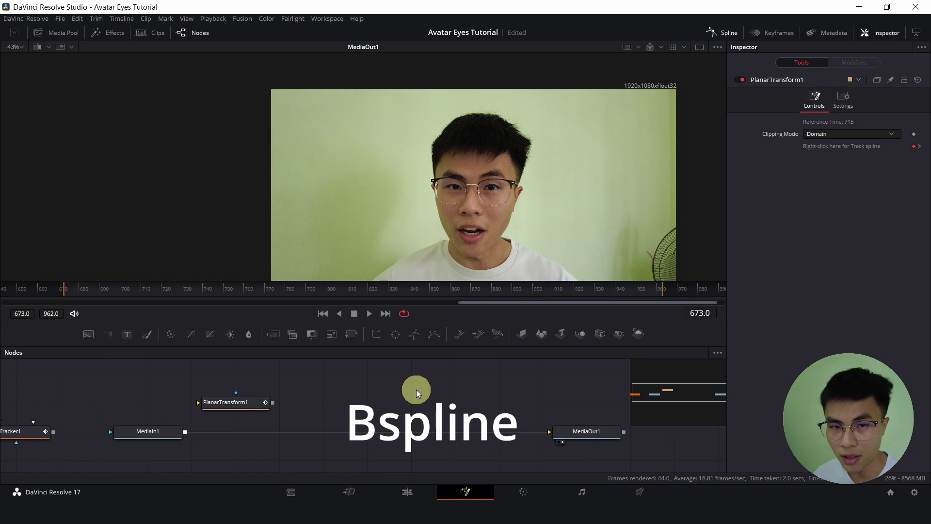
{"action": "key", "text": "shift+space"}
{"action": "type", "text": "b"}
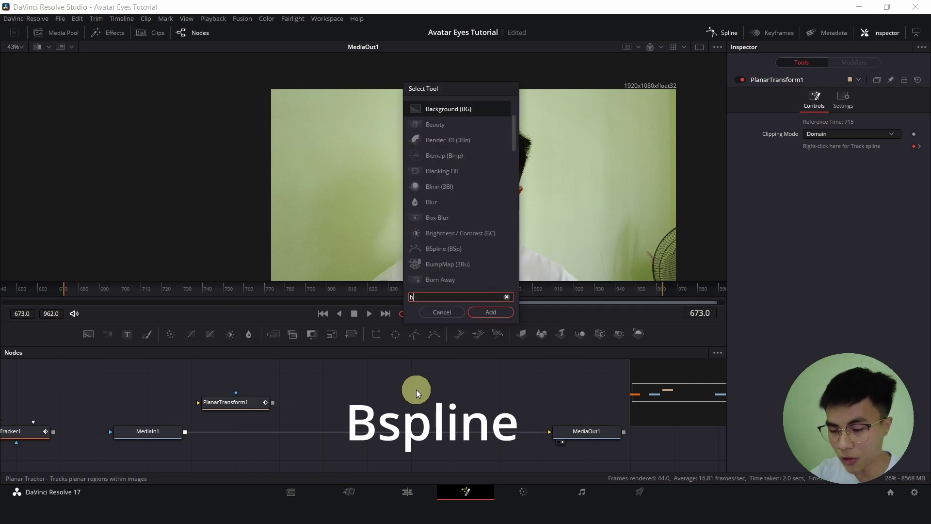
{"action": "type", "text": "spline"}
{"action": "key", "text": "Return"}
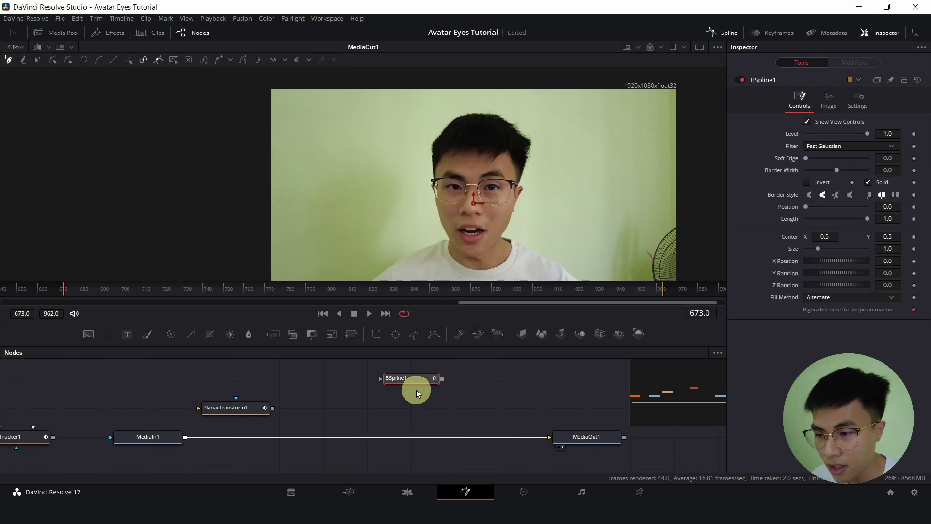
{"action": "left_click_drag", "start_coordinate": [407, 382], "coordinate": [241, 380]}
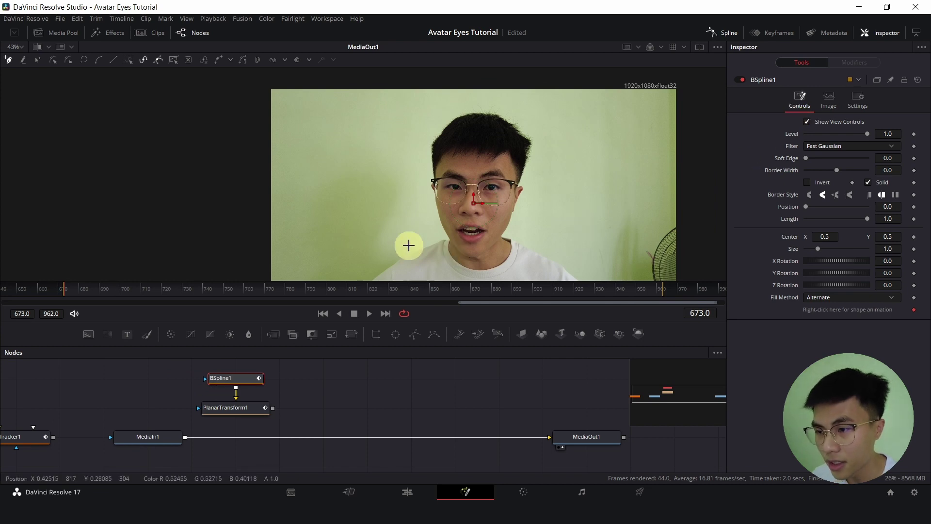
- Move to about frame 858 and trace the left eye's upper lid and outer corner
{"action": "scroll", "coordinate": [473, 209], "scroll_direction": "up", "scroll_amount": 3}
{"action": "left_click", "coordinate": [418, 289]}
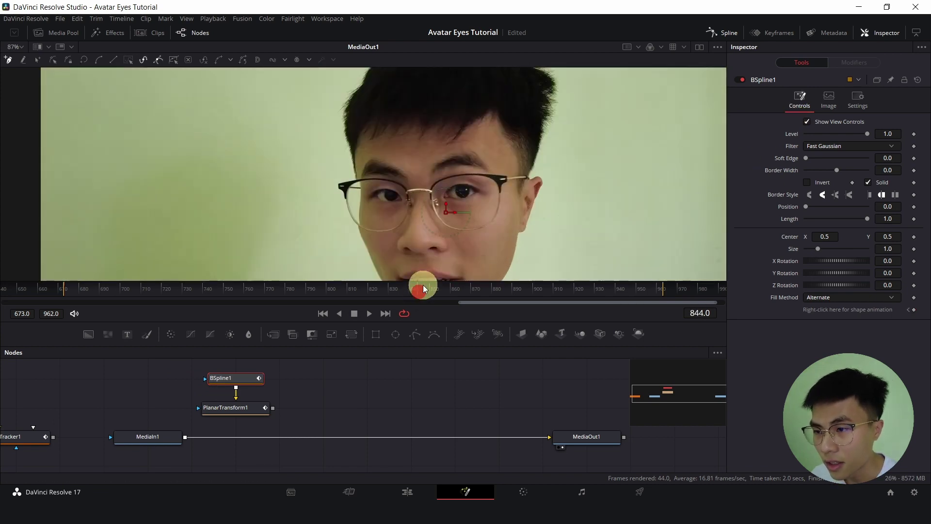
{"action": "left_click_drag", "start_coordinate": [505, 290], "coordinate": [447, 290]}
{"action": "scroll", "coordinate": [493, 177], "scroll_direction": "up", "scroll_amount": 3}
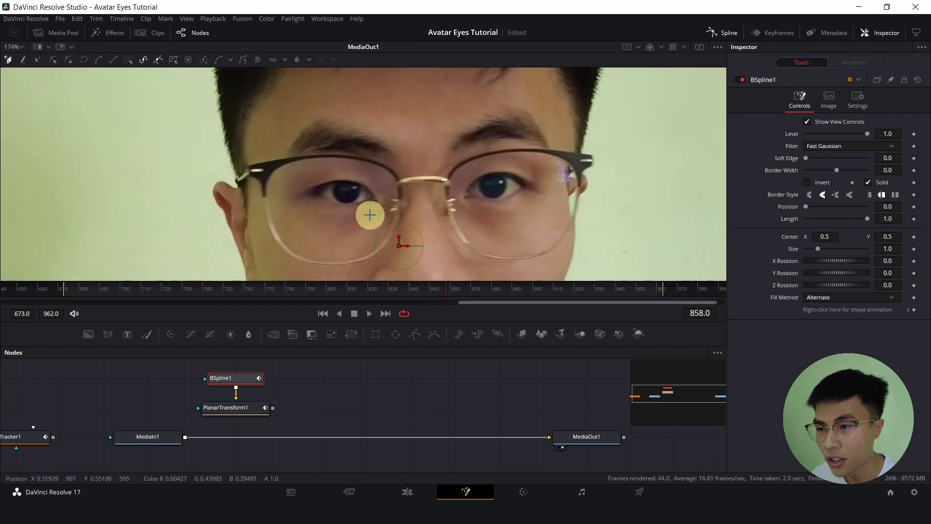
{"action": "left_click", "coordinate": [335, 165]}
{"action": "left_click", "coordinate": [306, 172]}
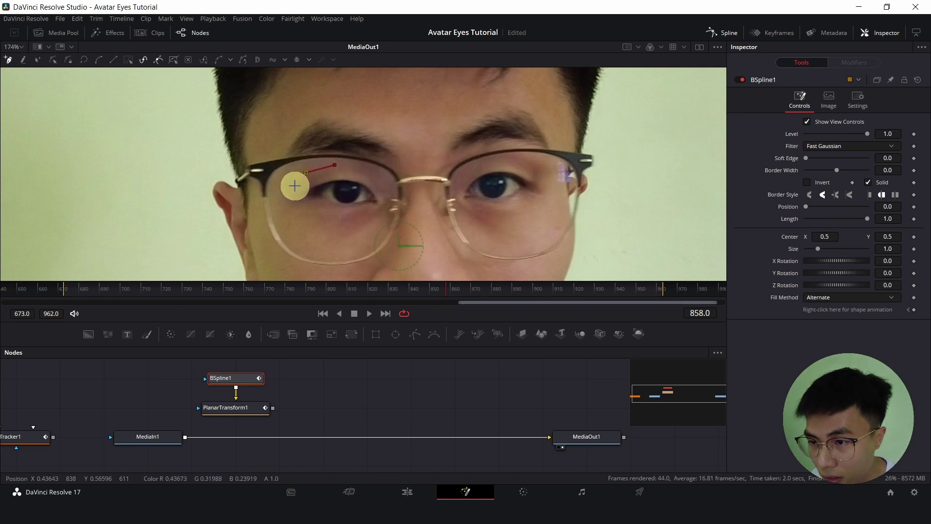
{"action": "left_click", "coordinate": [295, 185]}
{"action": "left_click", "coordinate": [295, 206]}
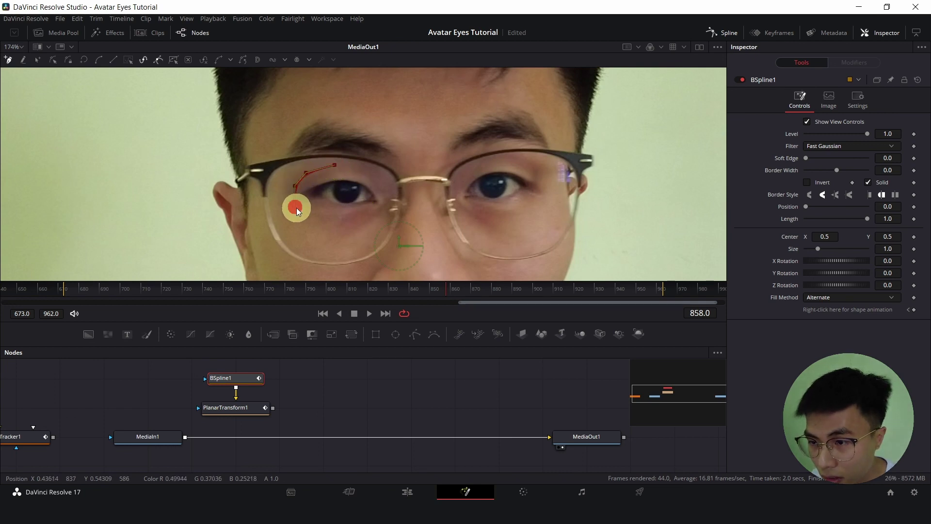
- Continue the spline under the eye to the inner corner and close the shape
{"action": "left_click", "coordinate": [318, 223]}
{"action": "left_click", "coordinate": [352, 224]}
{"action": "left_click", "coordinate": [387, 214]}
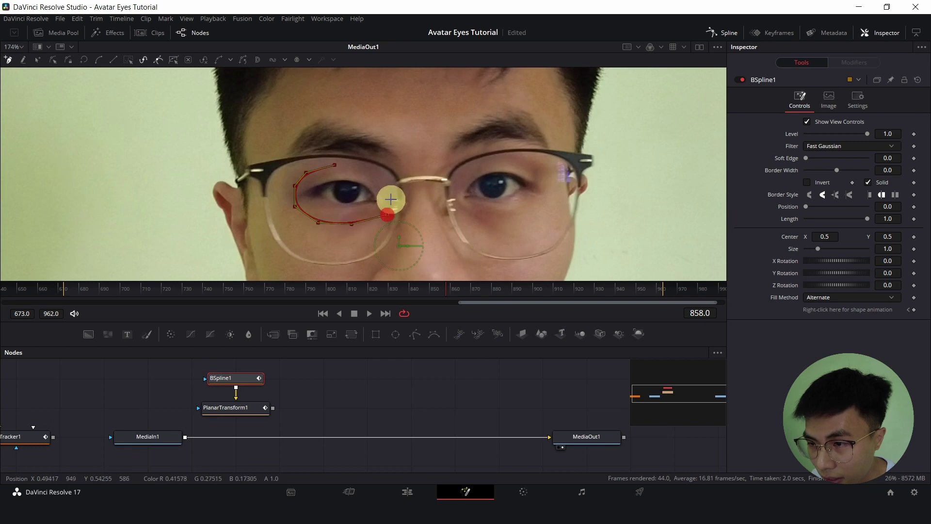
{"action": "left_click", "coordinate": [389, 183]}
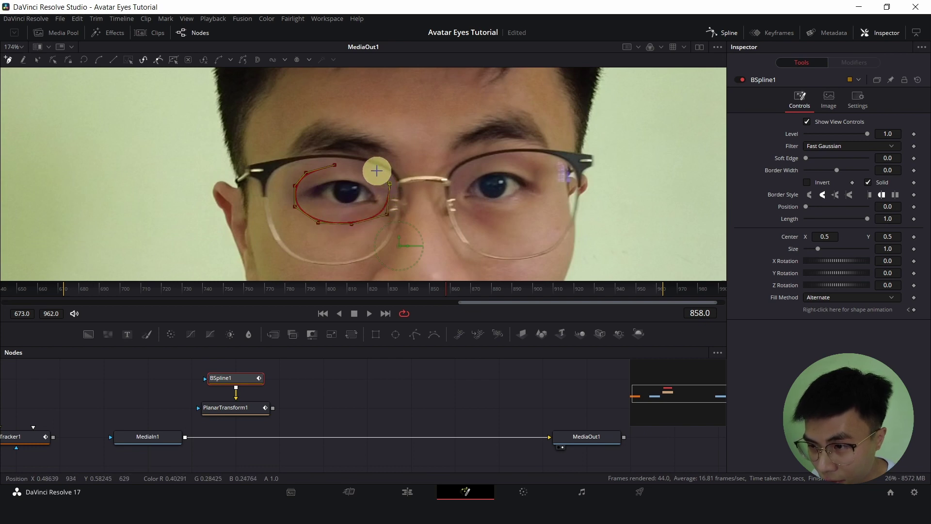
{"action": "left_click", "coordinate": [375, 171]}
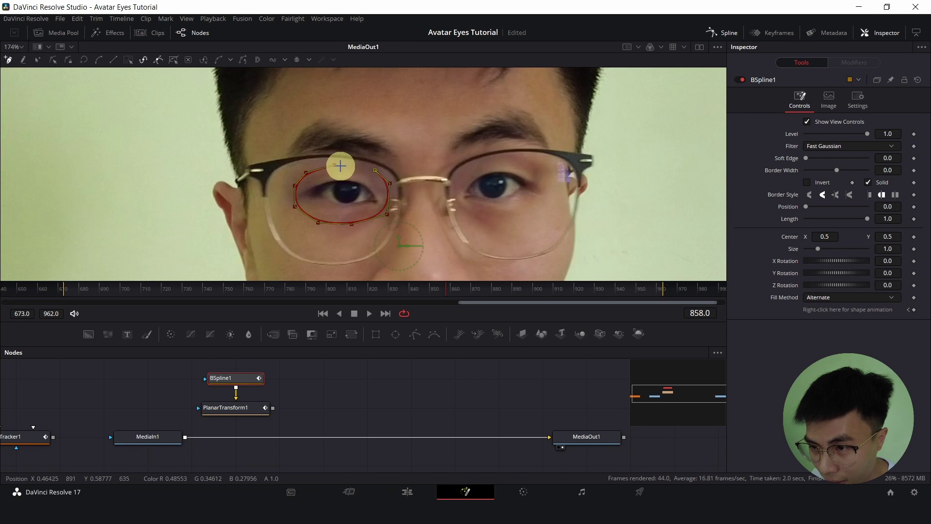
{"action": "left_click", "coordinate": [336, 166]}
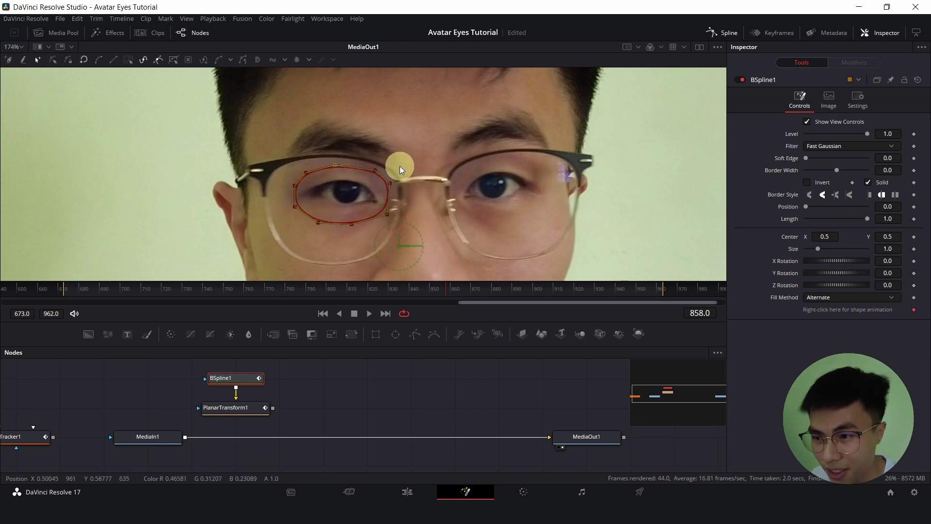
{"action": "scroll", "coordinate": [399, 166], "scroll_direction": "down", "scroll_amount": 2}
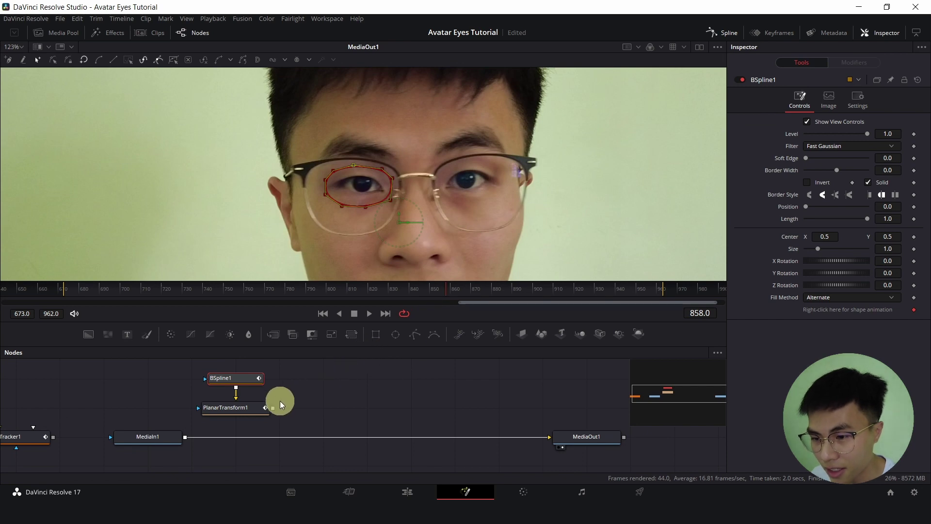
- Merge PlanarTransform1 onto the MediaIn1–MediaOut1 link as Merge1 and play back to check tracking
{"action": "left_click_drag", "start_coordinate": [274, 409], "coordinate": [187, 437]}
{"action": "left_click_drag", "start_coordinate": [364, 287], "coordinate": [147, 293]}
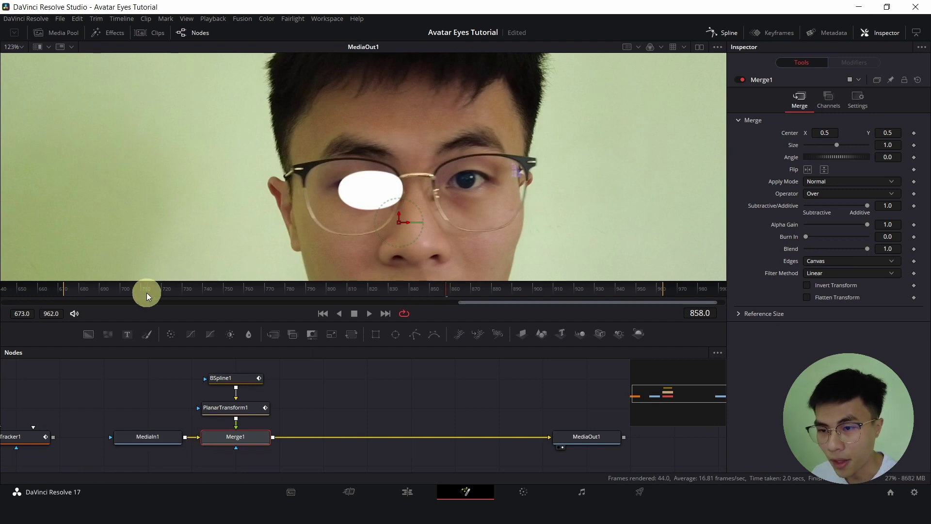
{"action": "key", "text": "space"}
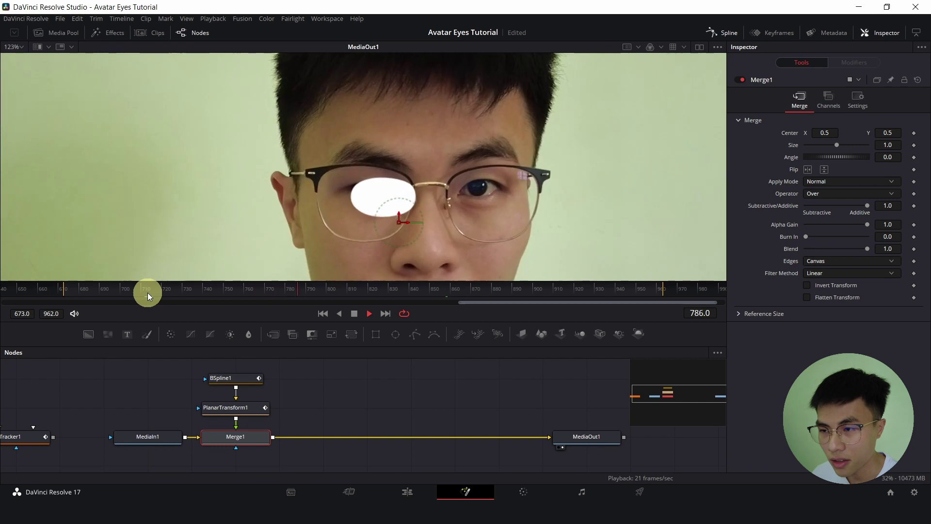
{"action": "key", "text": "space"}
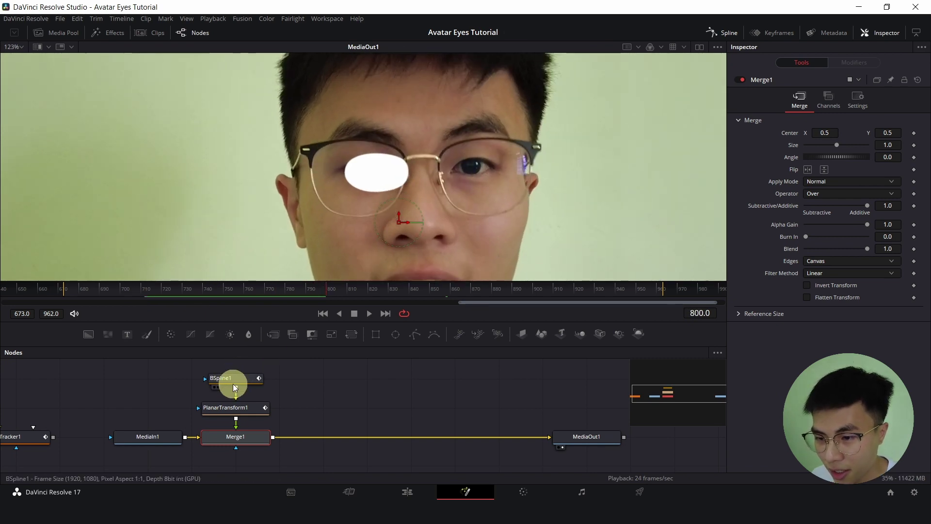
- Nudge the eye mask left and up to fit the eye, then replay to review
{"action": "left_click", "coordinate": [235, 379]}
{"action": "left_click_drag", "start_coordinate": [426, 206], "coordinate": [413, 208]}
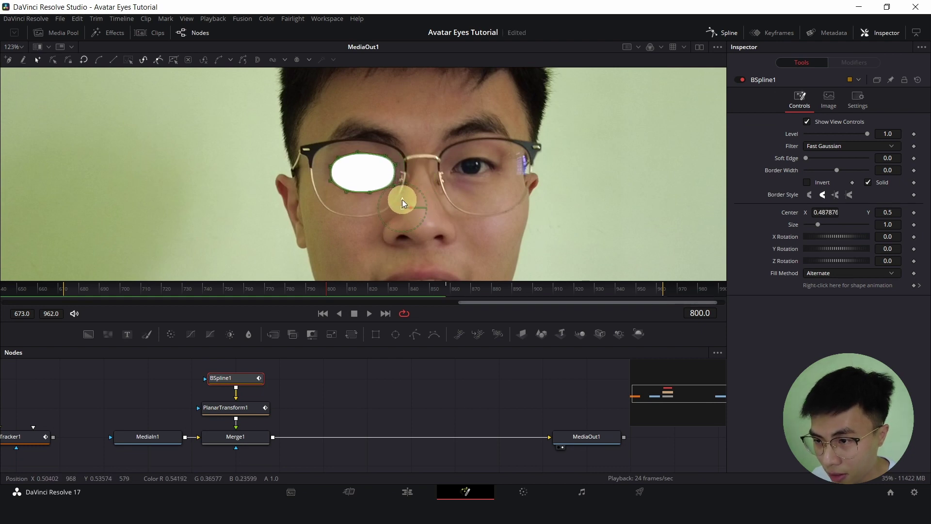
{"action": "left_click_drag", "start_coordinate": [403, 200], "coordinate": [400, 194]}
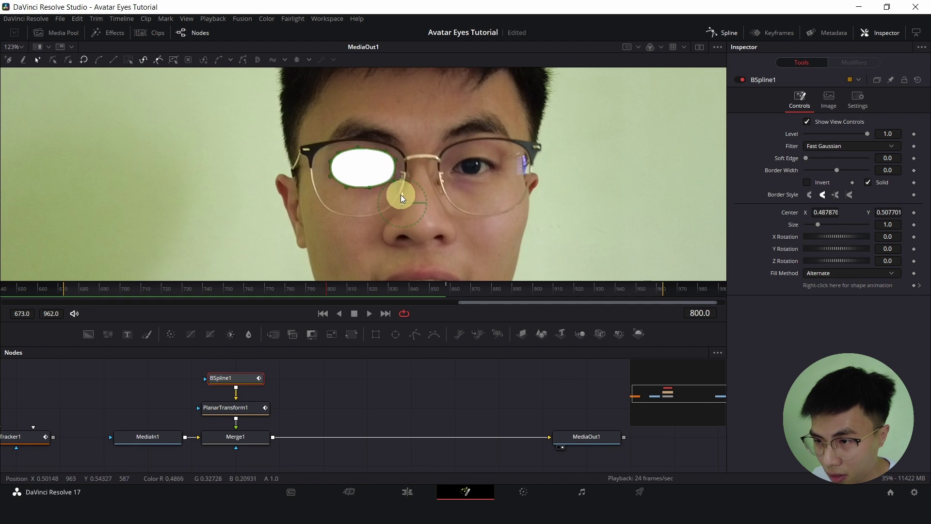
{"action": "left_click", "coordinate": [118, 289]}
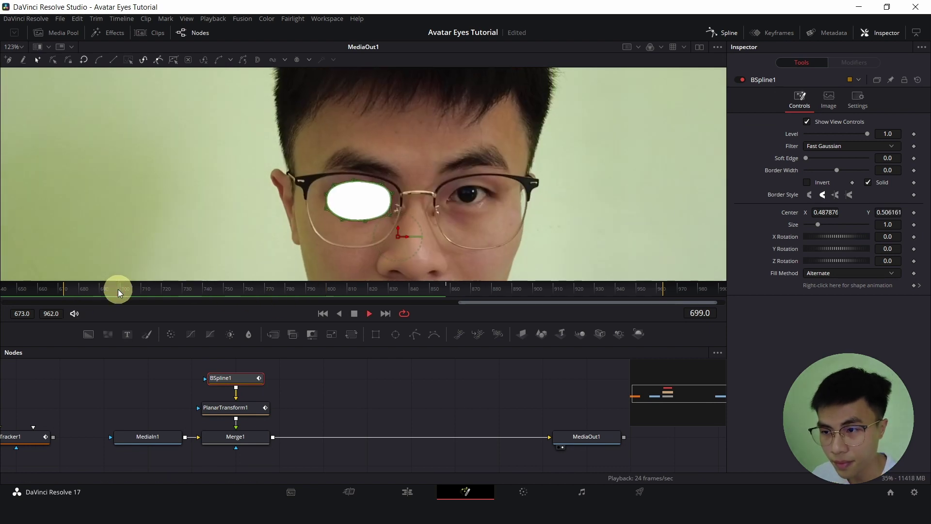
{"action": "key", "text": "space"}
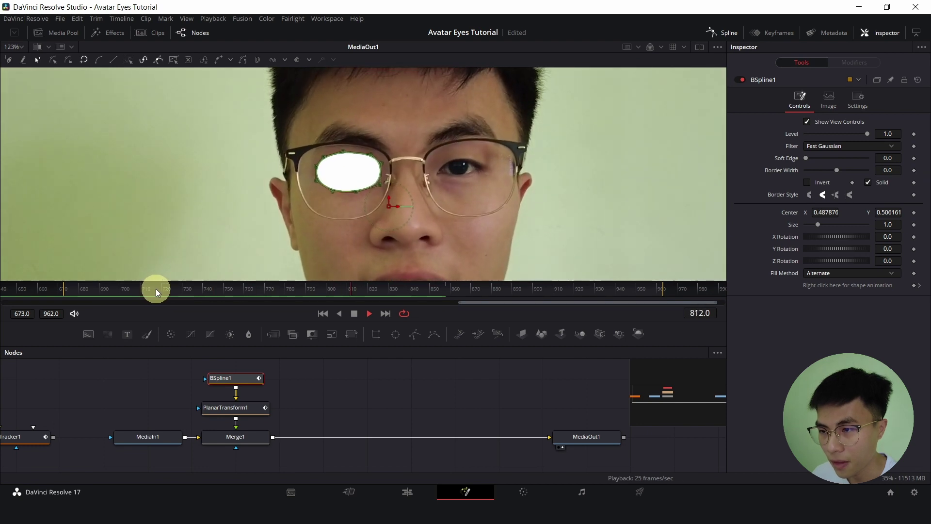
{"action": "key", "text": "space"}
{"action": "left_click_drag", "start_coordinate": [309, 384], "coordinate": [330, 415]}
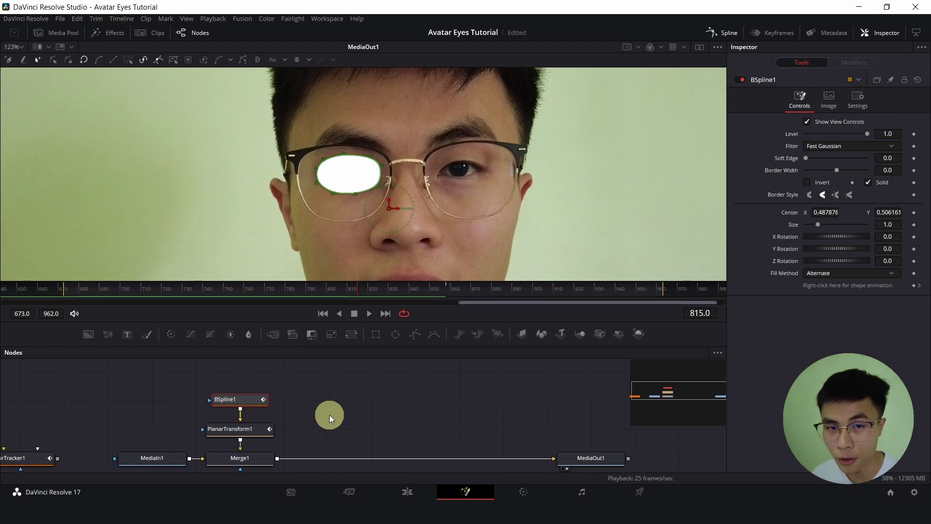
{"action": "scroll", "coordinate": [330, 415], "scroll_direction": "down", "scroll_amount": 2}
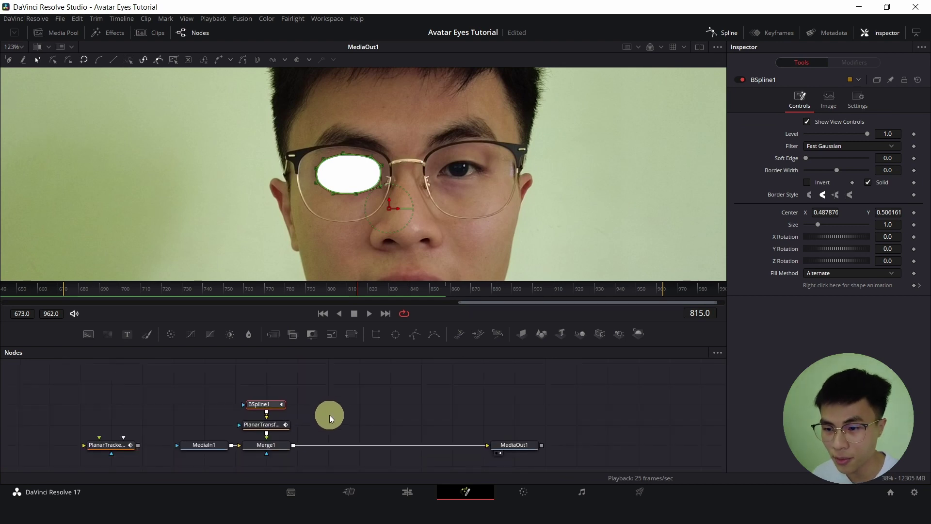
- Add a Background node to the graph
{"action": "left_click", "coordinate": [389, 391]}
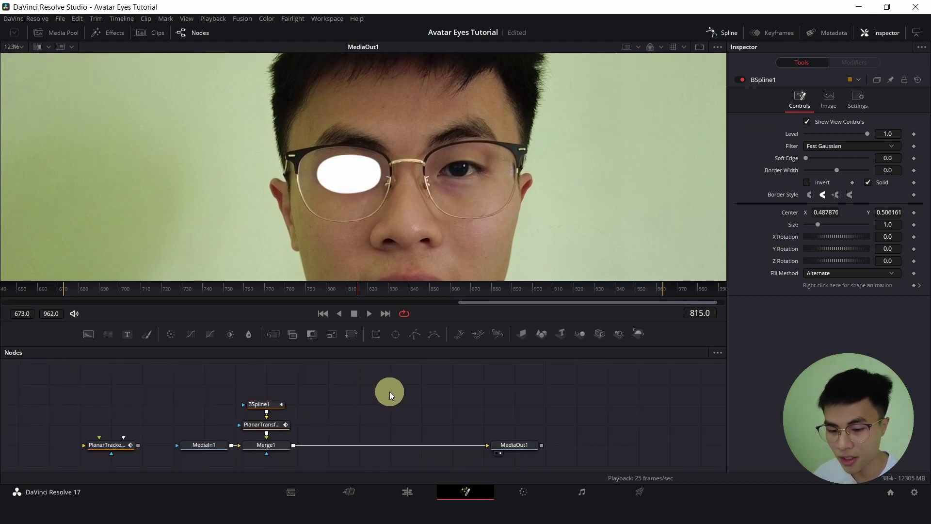
{"action": "key", "text": "shift+space"}
{"action": "type", "text": "bsp"}
{"action": "key", "text": "BackSpace"}
{"action": "key", "text": "BackSpace"}
{"action": "type", "text": "a"}
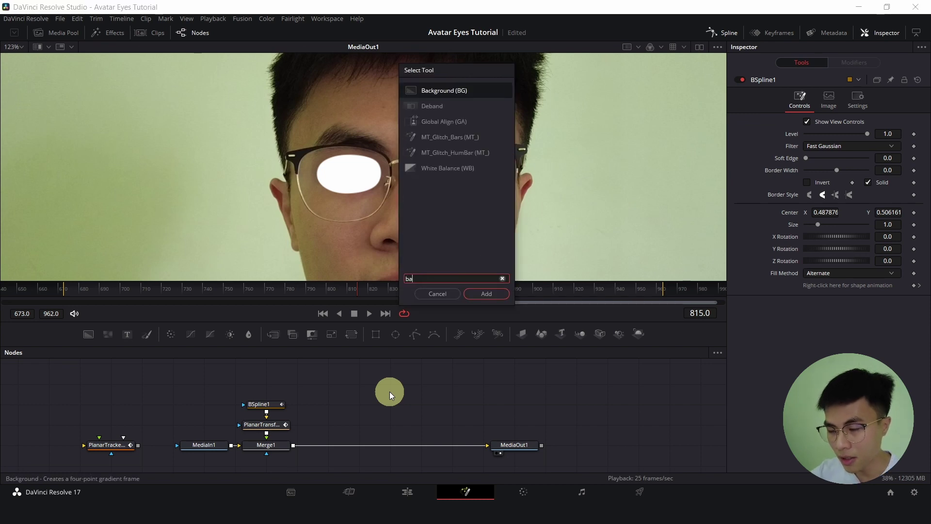
{"action": "key", "text": "Return"}
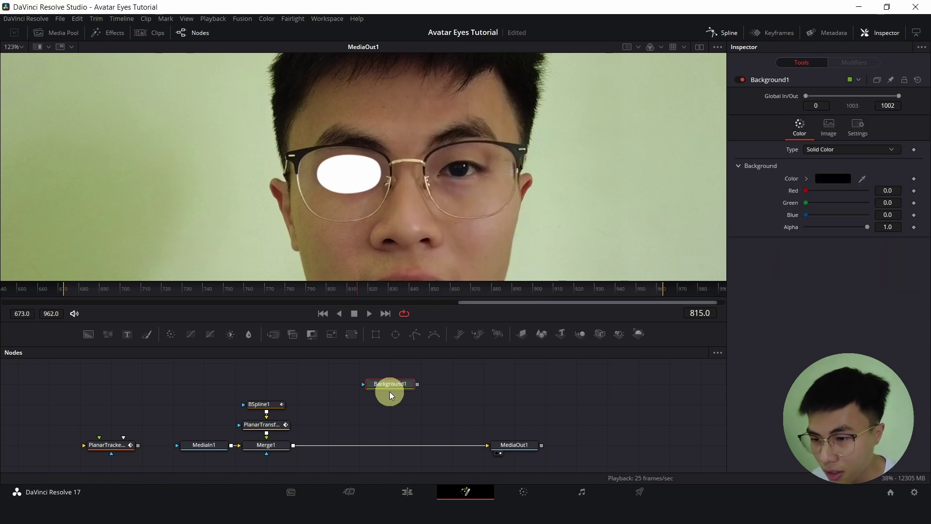
- Use BSpline1 as Background1's mask and feed Background1 into PlanarTransform1
{"action": "left_click_drag", "start_coordinate": [251, 407], "coordinate": [251, 382]}
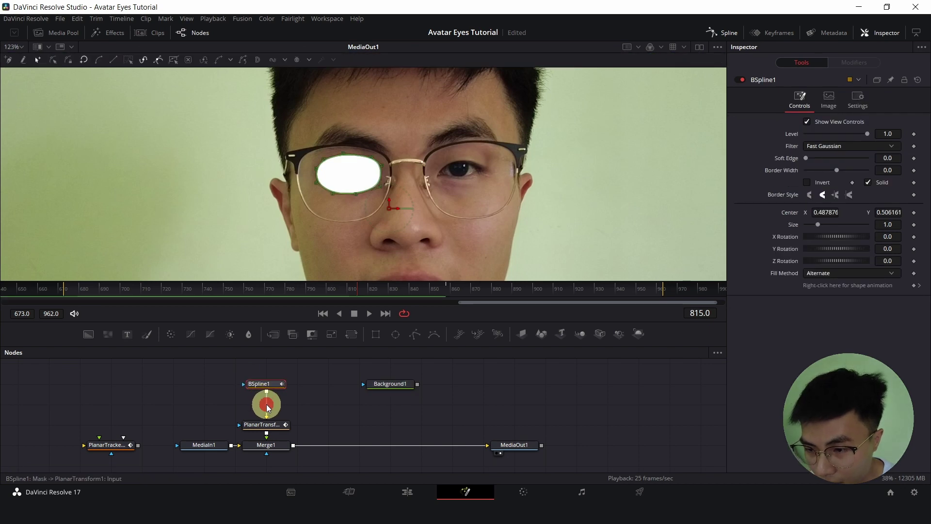
{"action": "left_click_drag", "start_coordinate": [267, 407], "coordinate": [270, 405]}
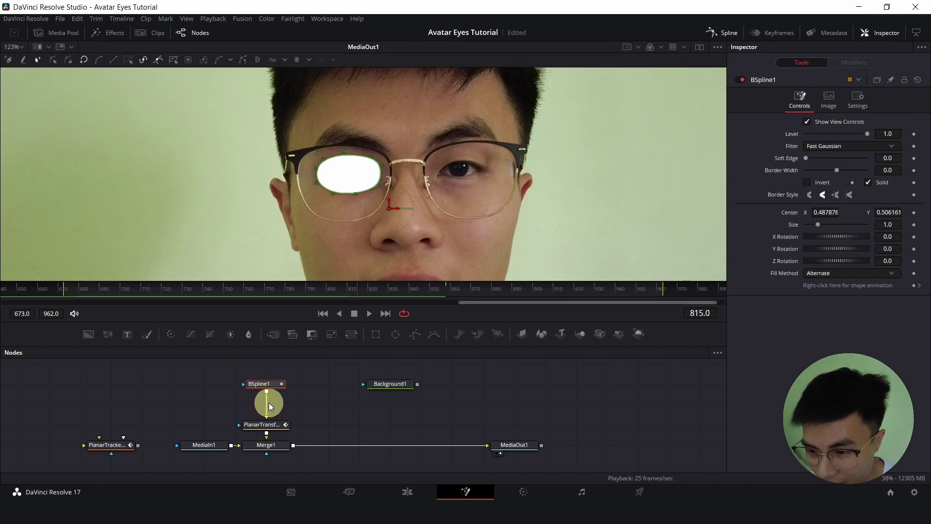
{"action": "scroll", "coordinate": [269, 403], "scroll_direction": "up", "scroll_amount": 2}
{"action": "left_click_drag", "start_coordinate": [266, 439], "coordinate": [387, 377]}
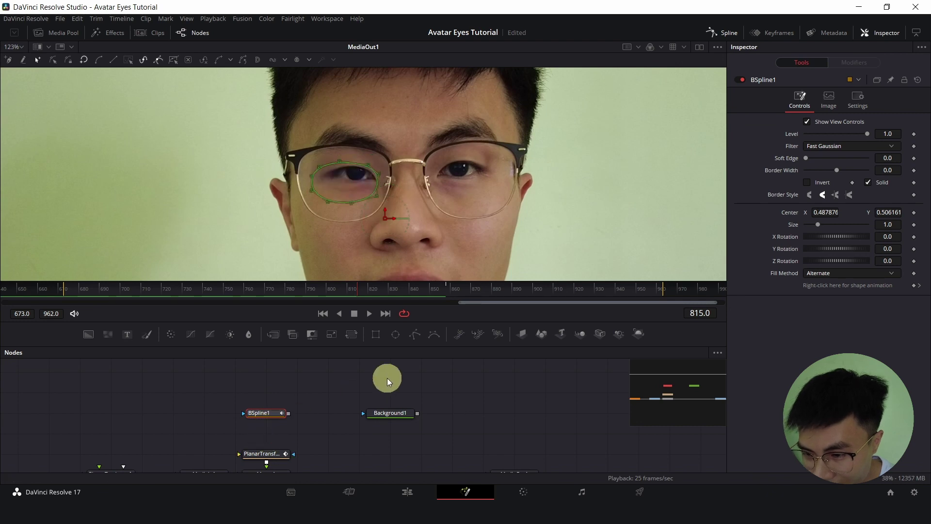
{"action": "left_click", "coordinate": [275, 438]}
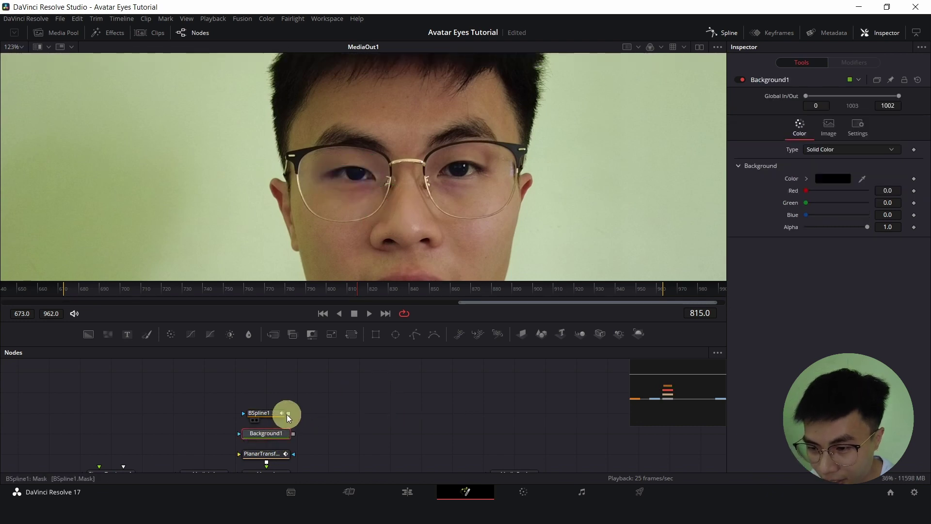
{"action": "left_click_drag", "start_coordinate": [288, 414], "coordinate": [242, 432]}
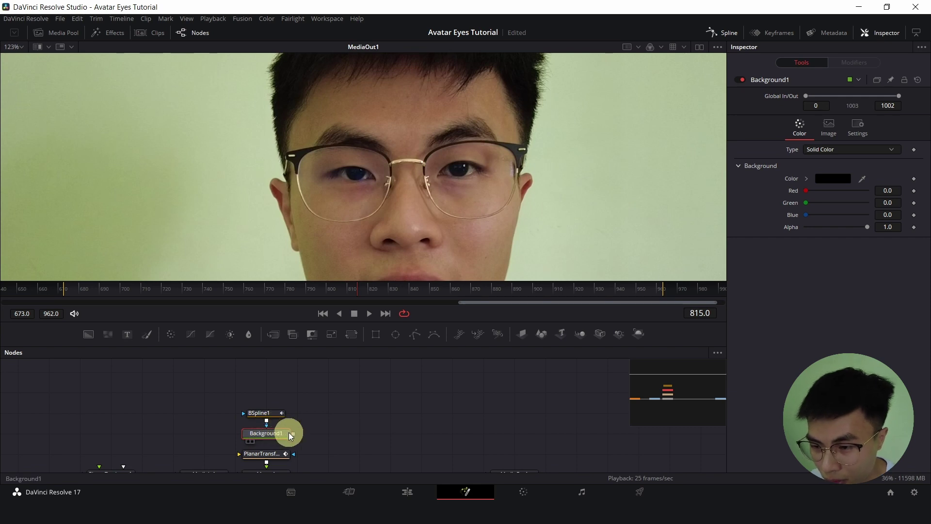
{"action": "left_click_drag", "start_coordinate": [293, 436], "coordinate": [241, 456]}
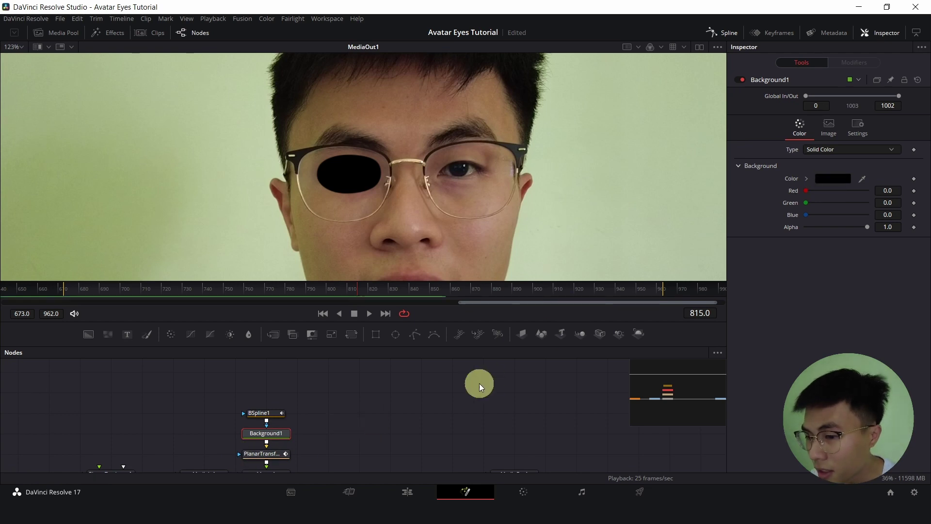
- Set the Background1 colour to light cyan (#aaffff)
{"action": "left_click", "coordinate": [834, 178]}
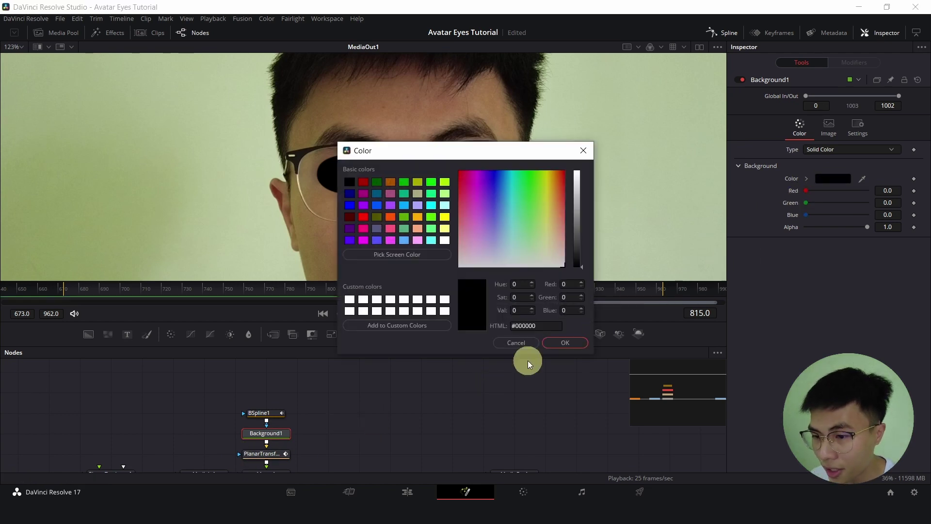
{"action": "left_click", "coordinate": [447, 208]}
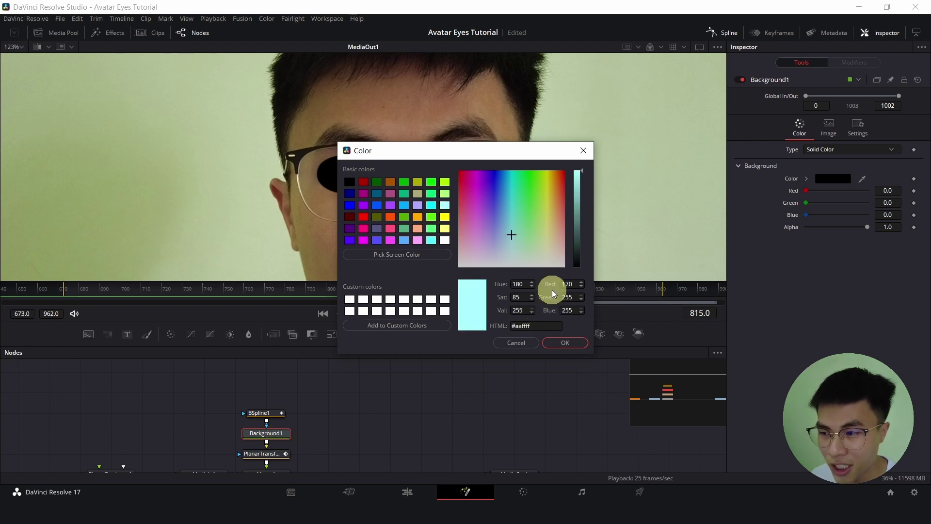
{"action": "left_click", "coordinate": [565, 344]}
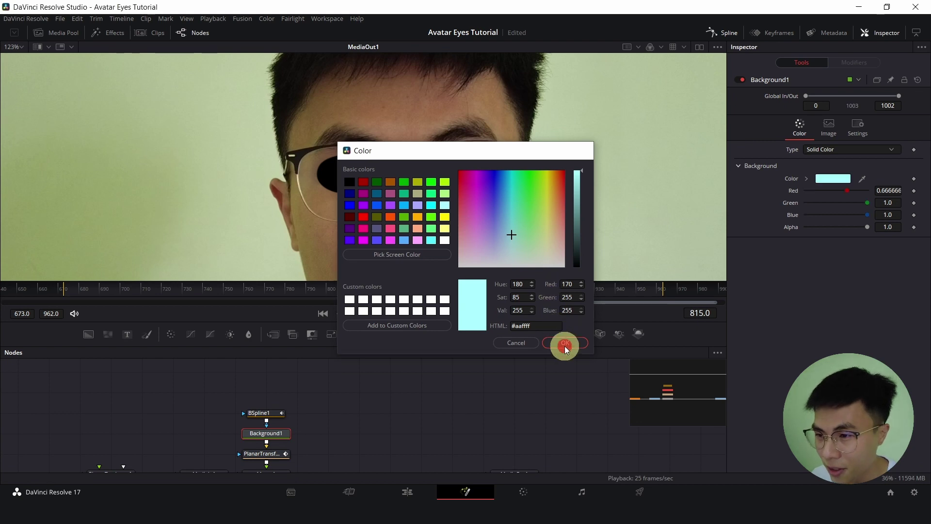
{"action": "scroll", "coordinate": [369, 440], "scroll_direction": "down", "scroll_amount": 3}
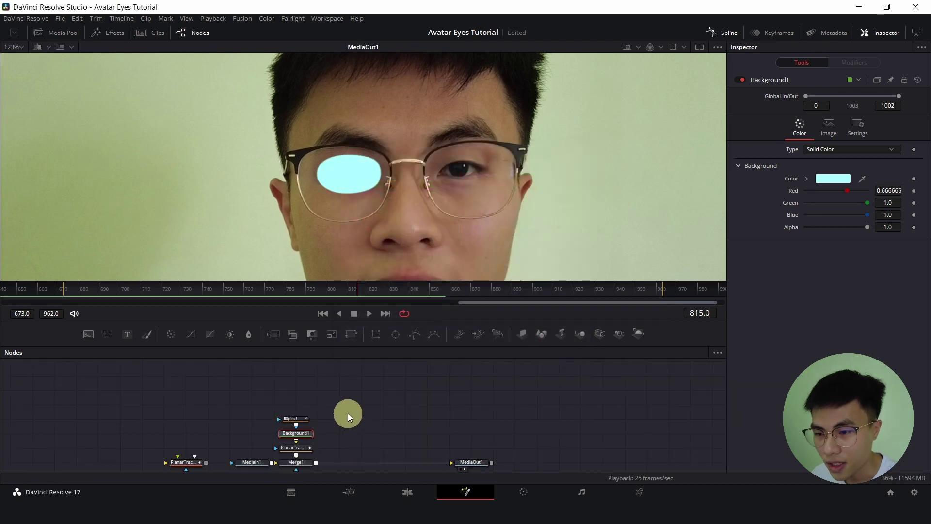
{"action": "left_click_drag", "start_coordinate": [320, 399], "coordinate": [295, 421]}
- Insert a Soft Glow node after Background1
{"action": "left_click", "coordinate": [351, 430]}
{"action": "left_click", "coordinate": [297, 420]}
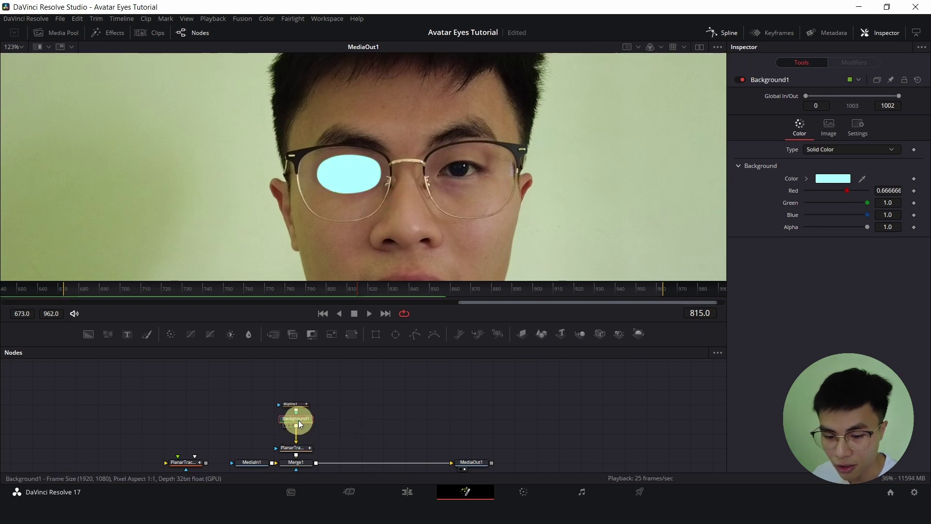
{"action": "key", "text": "shift+space"}
{"action": "type", "text": "s"}
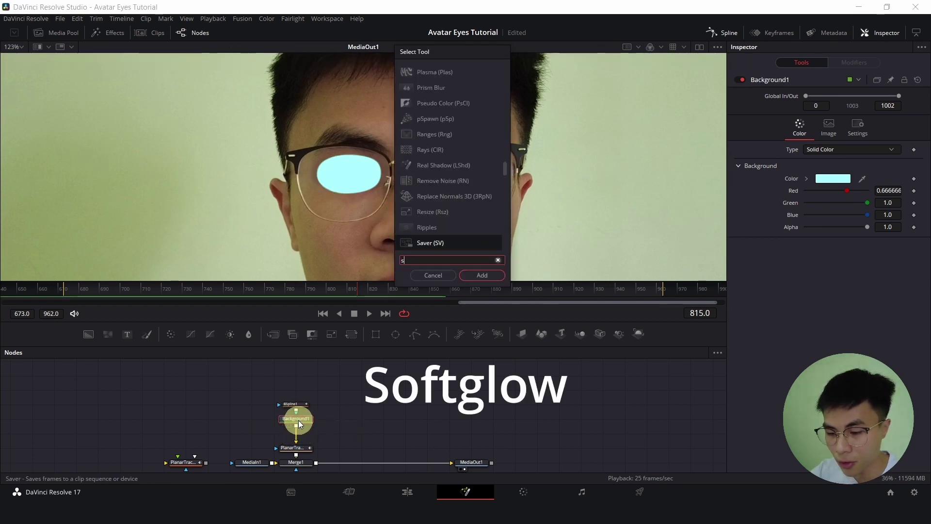
{"action": "type", "text": "oft"}
{"action": "key", "text": "Return"}
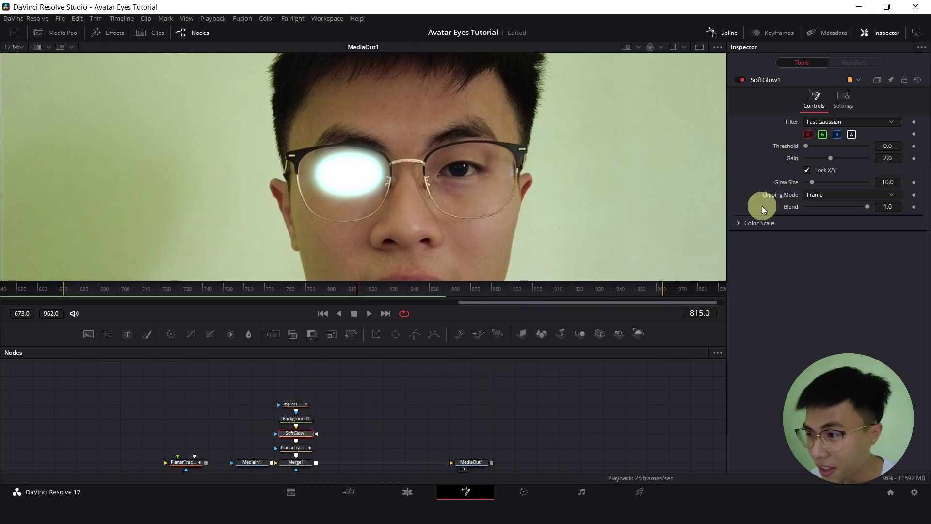
- Set the Soft Glow Gain to 2.795 and Glow Size to 18.1
{"action": "left_click_drag", "start_coordinate": [831, 159], "coordinate": [820, 184]}
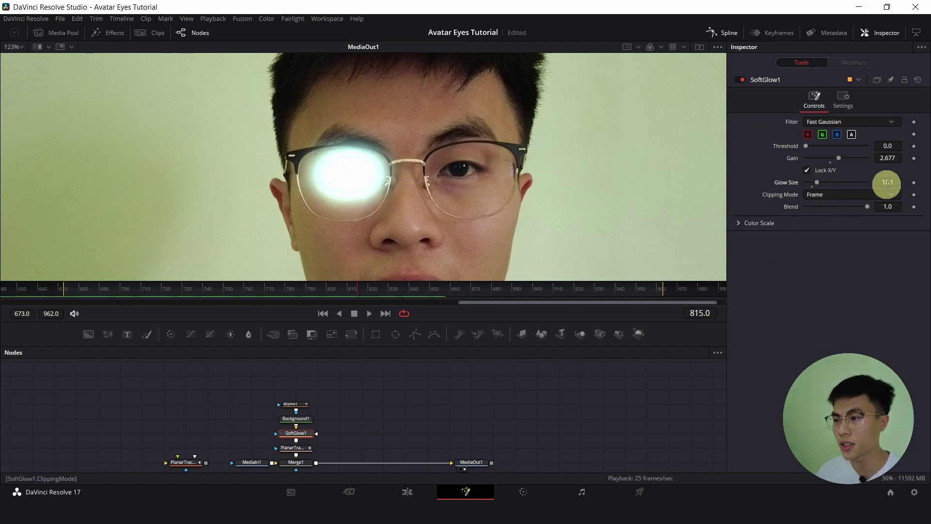
{"action": "left_click", "coordinate": [838, 157]}
{"action": "left_click_drag", "start_coordinate": [837, 157], "coordinate": [839, 158]}
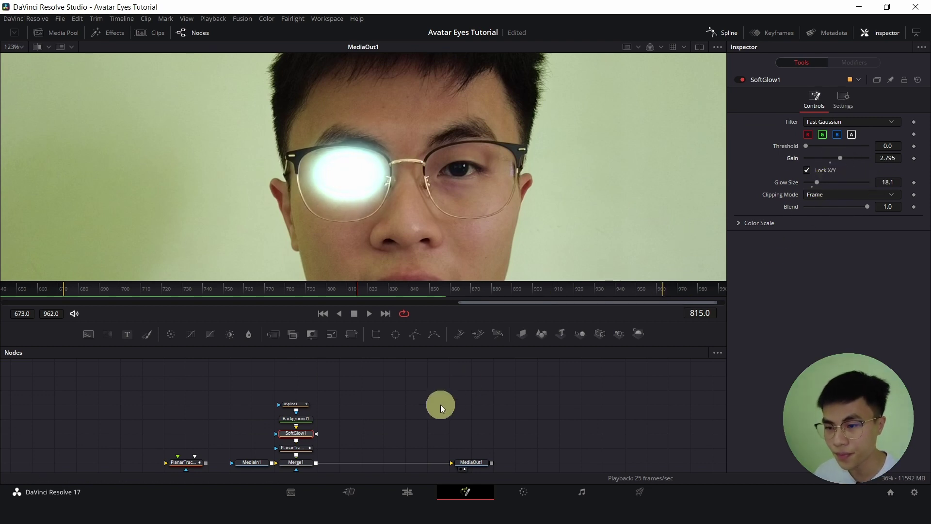
{"action": "scroll", "coordinate": [436, 409], "scroll_direction": "up", "scroll_amount": 2}
{"action": "scroll", "coordinate": [426, 415], "scroll_direction": "down", "scroll_amount": 2}
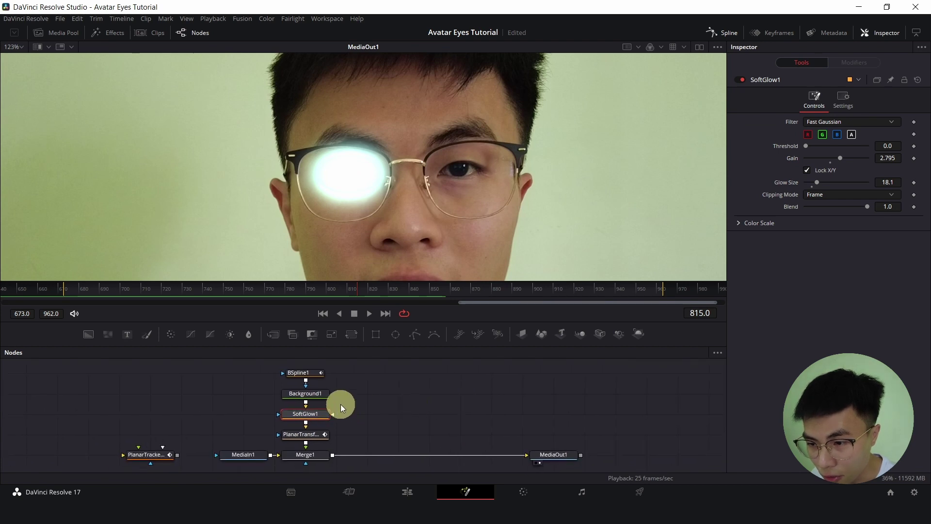
- Insert a Flicker Addition node after SoftGlow1
{"action": "left_click_drag", "start_coordinate": [342, 377], "coordinate": [308, 406]}
{"action": "left_click", "coordinate": [312, 409]}
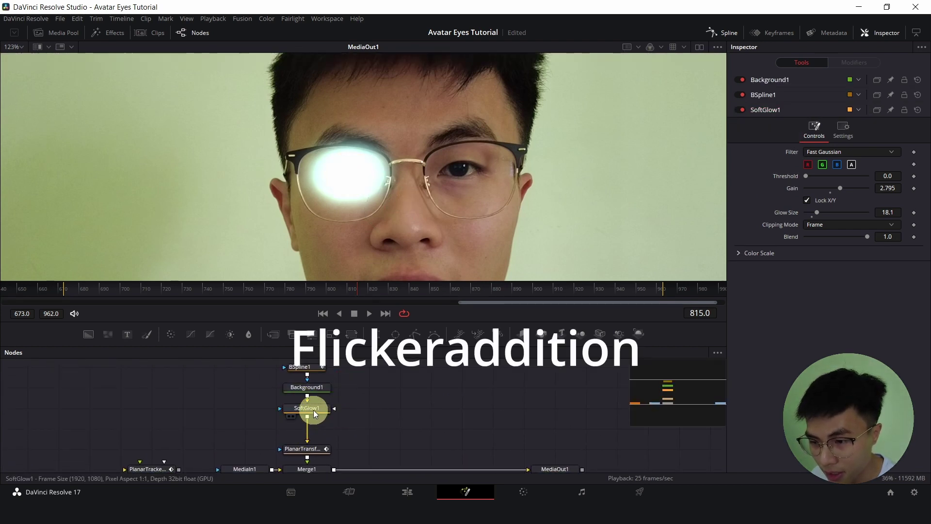
{"action": "key", "text": "shift+space"}
{"action": "type", "text": "flick"}
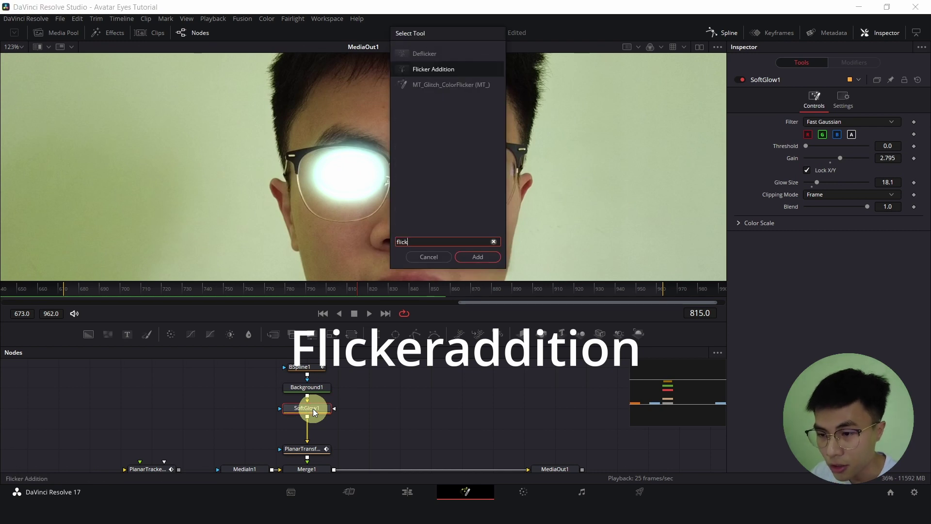
{"action": "key", "text": "Return"}
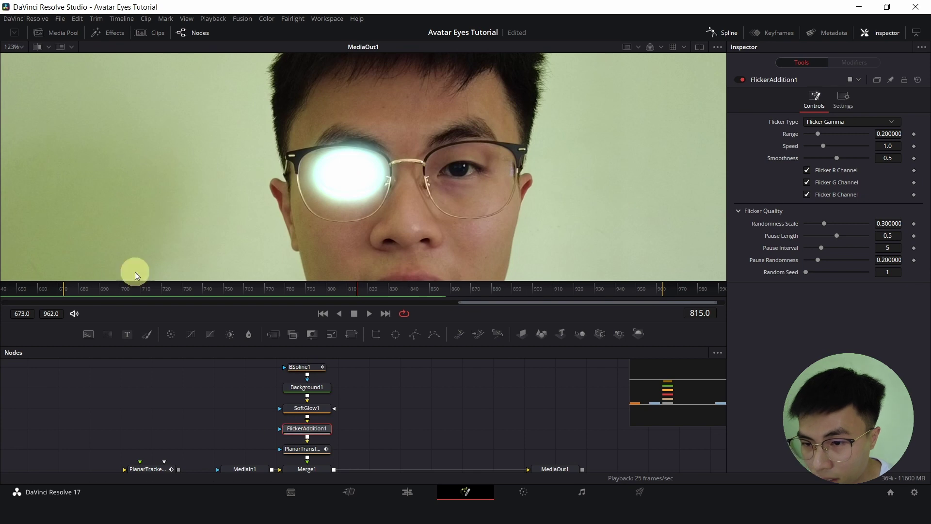
- Keyframe flicker Speed at 3.5 on frame 673 and 0 on frame 719
{"action": "left_click", "coordinate": [322, 314]}
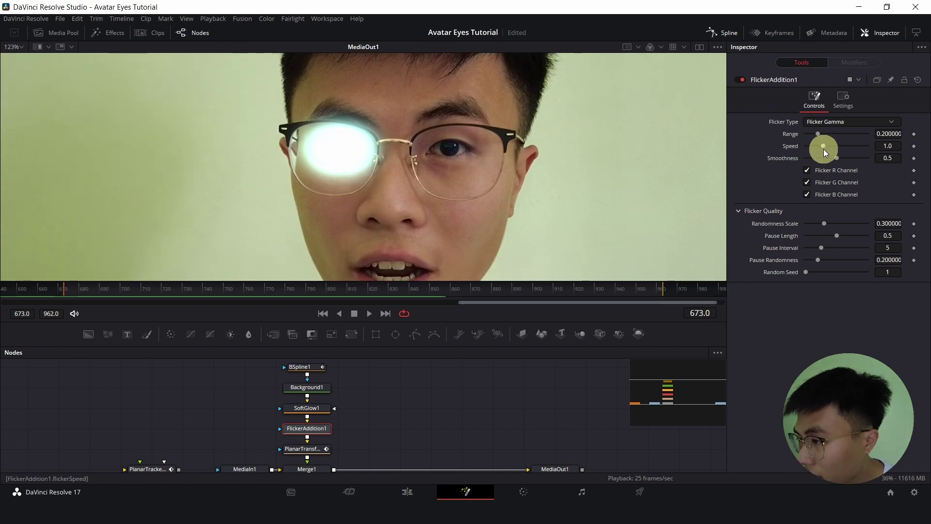
{"action": "left_click_drag", "start_coordinate": [824, 148], "coordinate": [906, 149]}
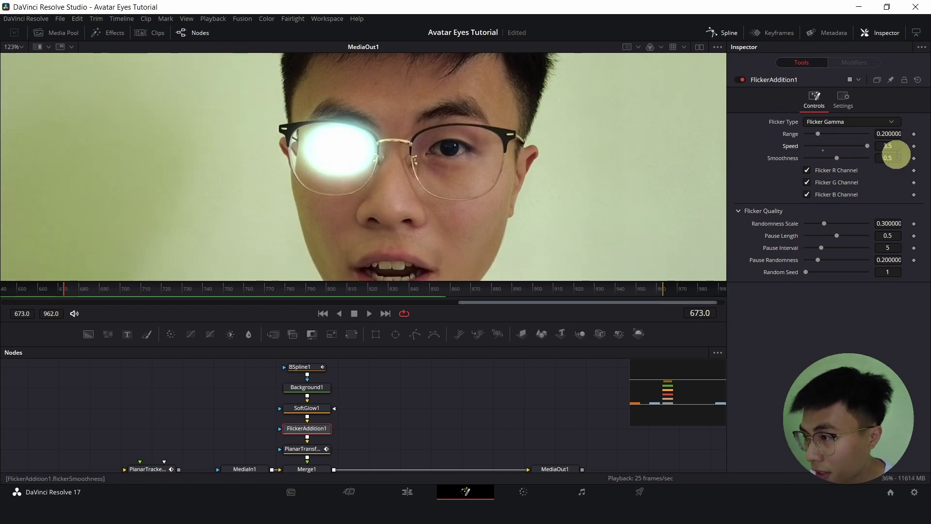
{"action": "left_click", "coordinate": [915, 146]}
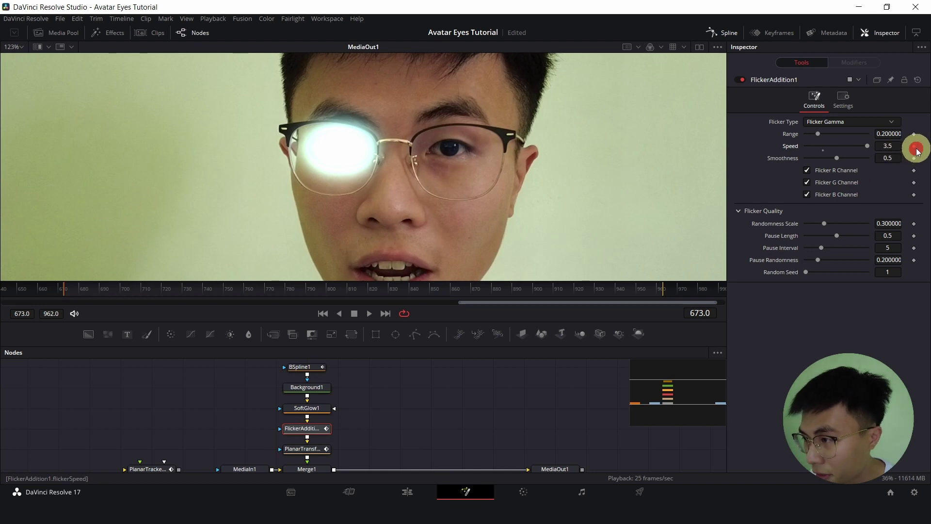
{"action": "left_click", "coordinate": [164, 289]}
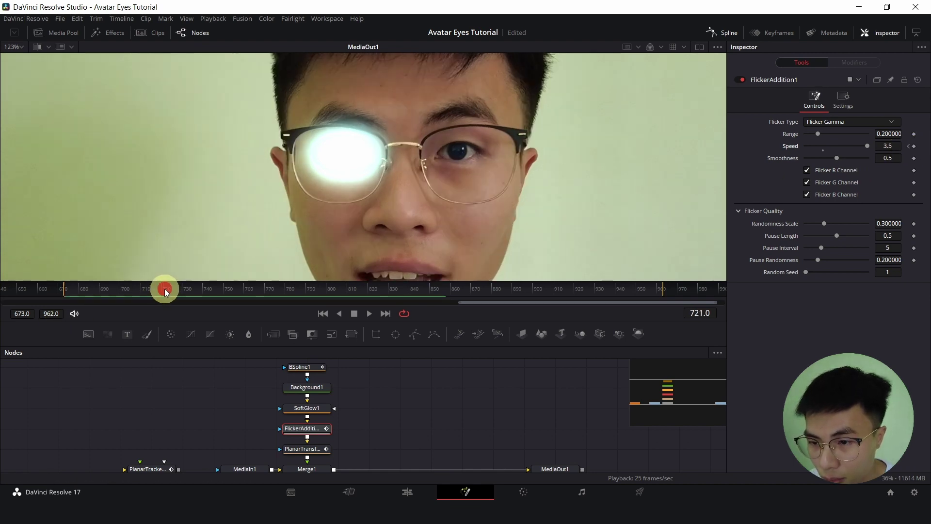
{"action": "left_click", "coordinate": [159, 289]}
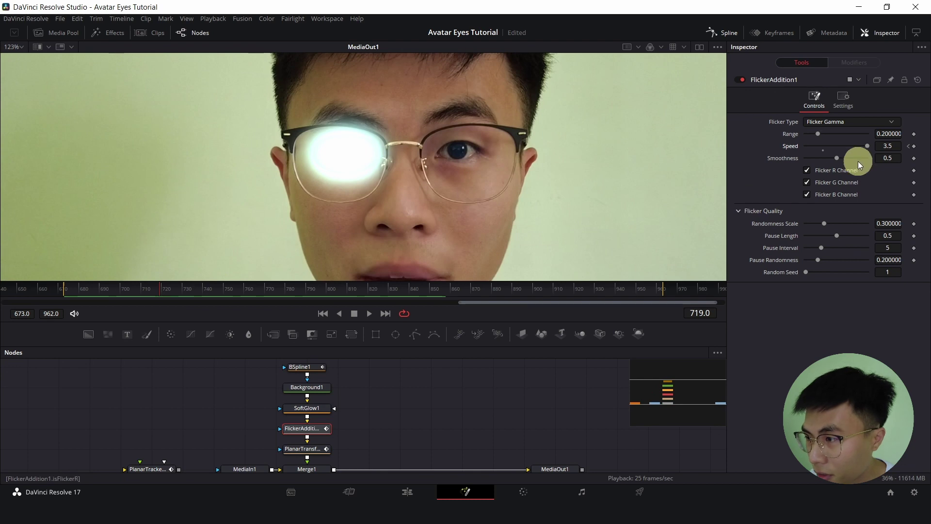
{"action": "left_click_drag", "start_coordinate": [861, 145], "coordinate": [754, 139]}
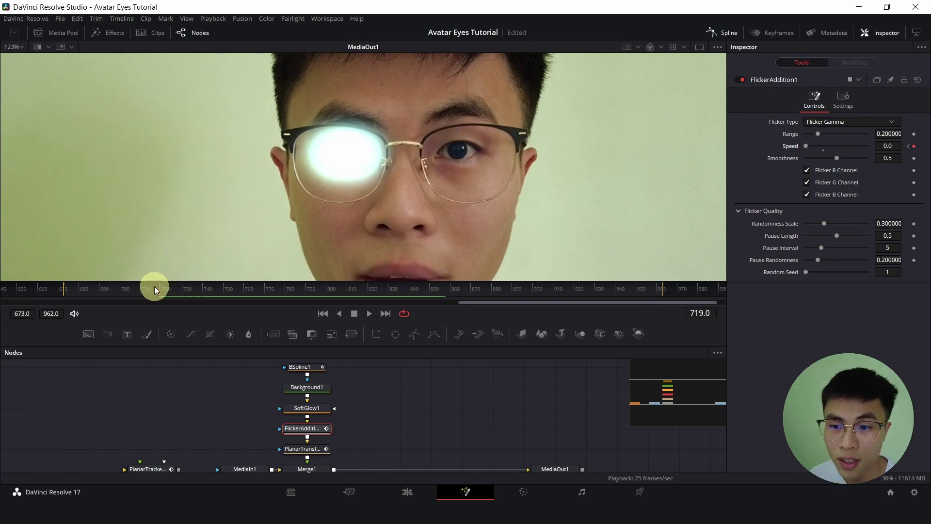
- Play back from frame 673 to review the flicker animation
{"action": "left_click", "coordinate": [68, 288]}
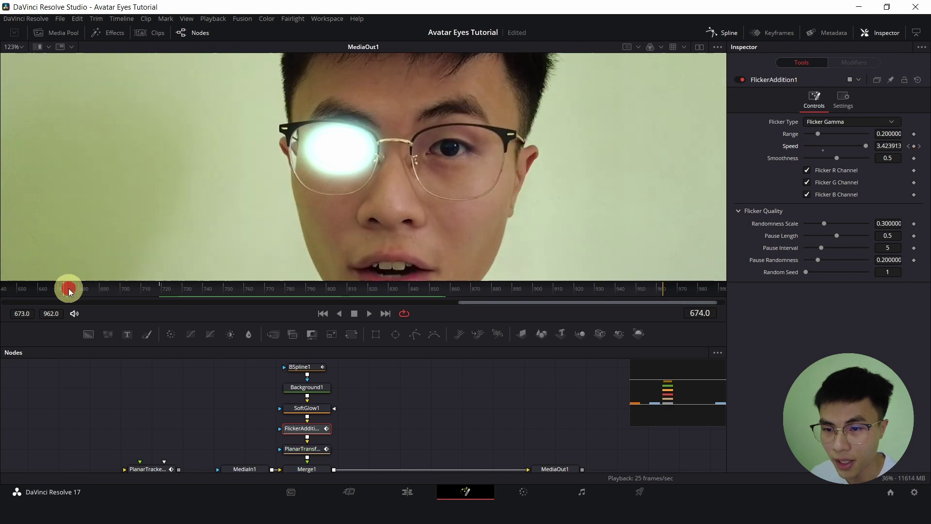
{"action": "key", "text": "space"}
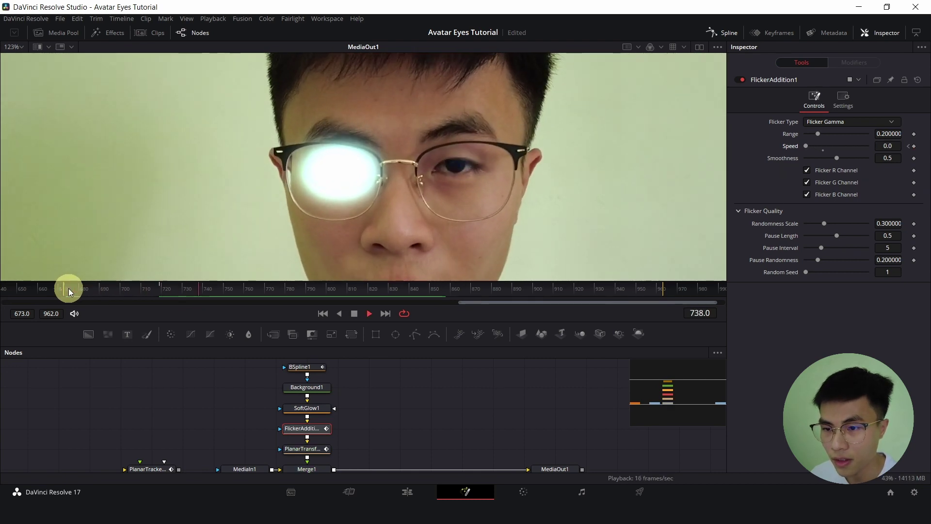
{"action": "key", "text": "space"}
{"action": "scroll", "coordinate": [375, 429], "scroll_direction": "down", "scroll_amount": 2}
{"action": "scroll", "coordinate": [374, 429], "scroll_direction": "up", "scroll_amount": 2}
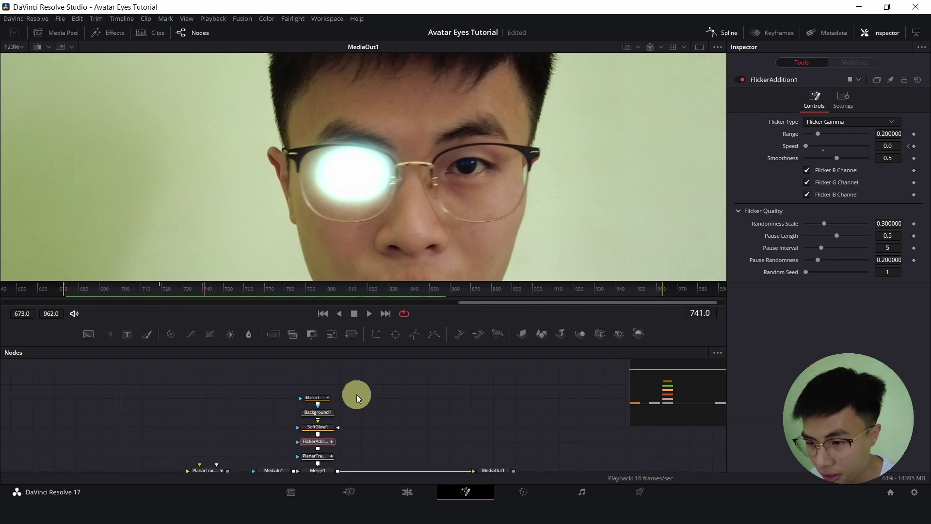
- Insert a Light Rays node after FlickerAddition1
{"action": "left_click_drag", "start_coordinate": [357, 392], "coordinate": [320, 427]}
{"action": "left_click", "coordinate": [330, 432]}
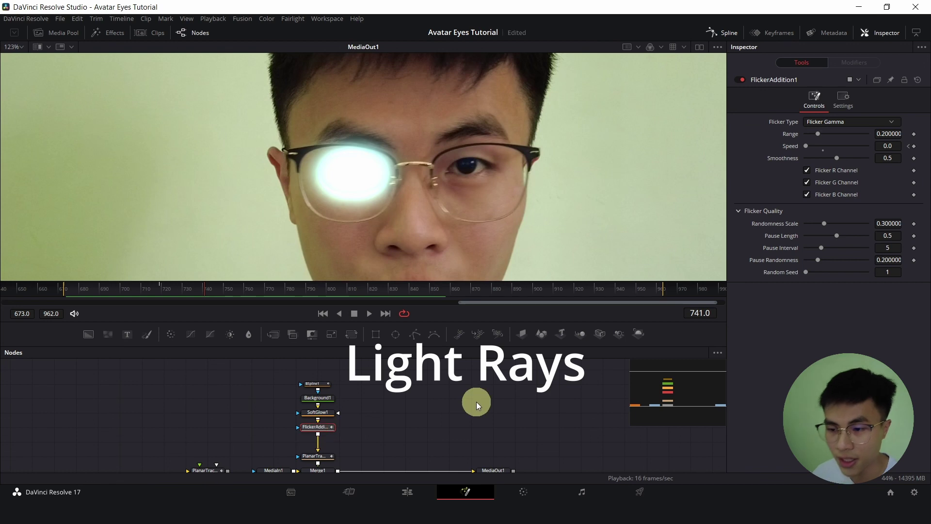
{"action": "key", "text": "shift+space"}
{"action": "type", "text": "ligh"}
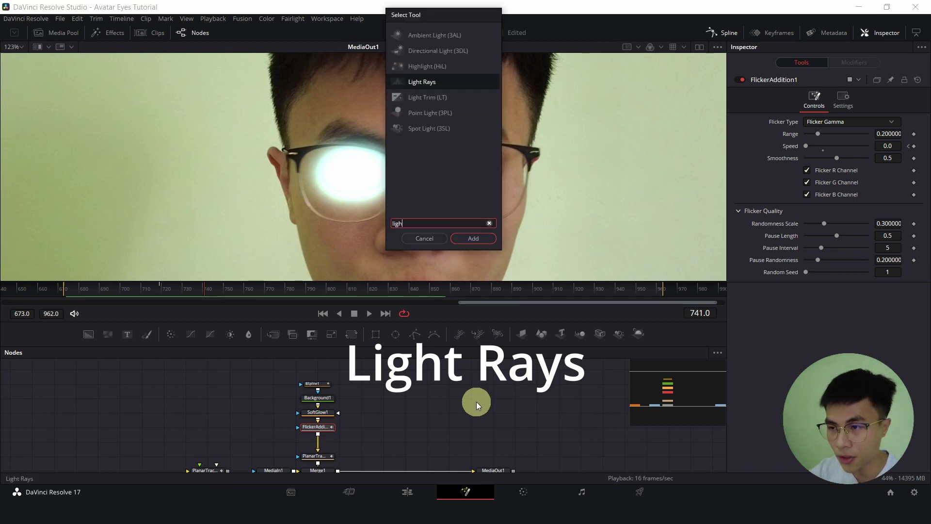
{"action": "type", "text": "t"}
{"action": "key", "text": "Return"}
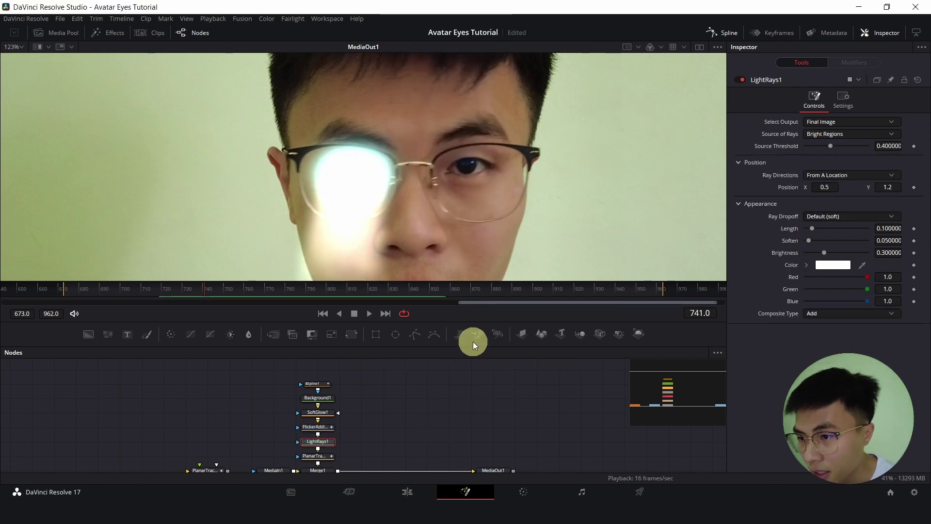
{"action": "scroll", "coordinate": [495, 188], "scroll_direction": "down", "scroll_amount": 5}
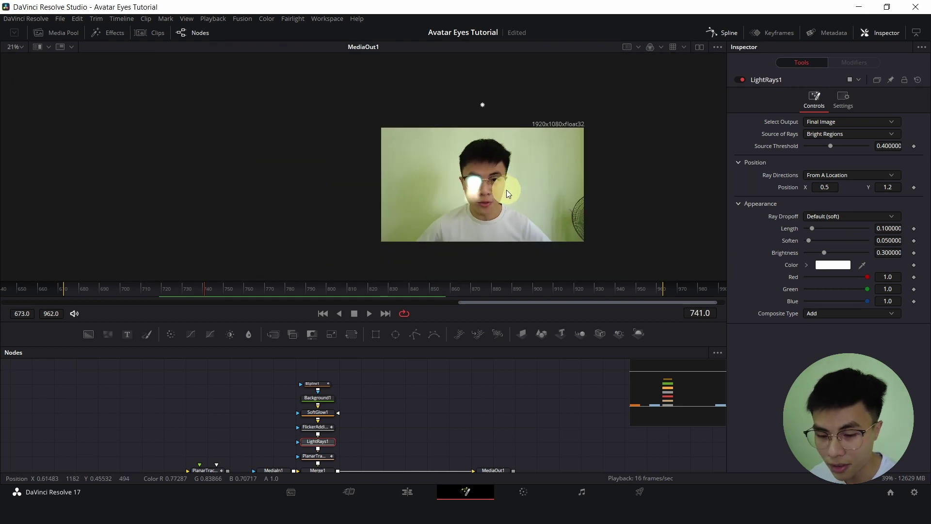
- Move the light rays' source to the right of the face and set Length to 0.402
{"action": "left_click_drag", "start_coordinate": [508, 187], "coordinate": [467, 175]}
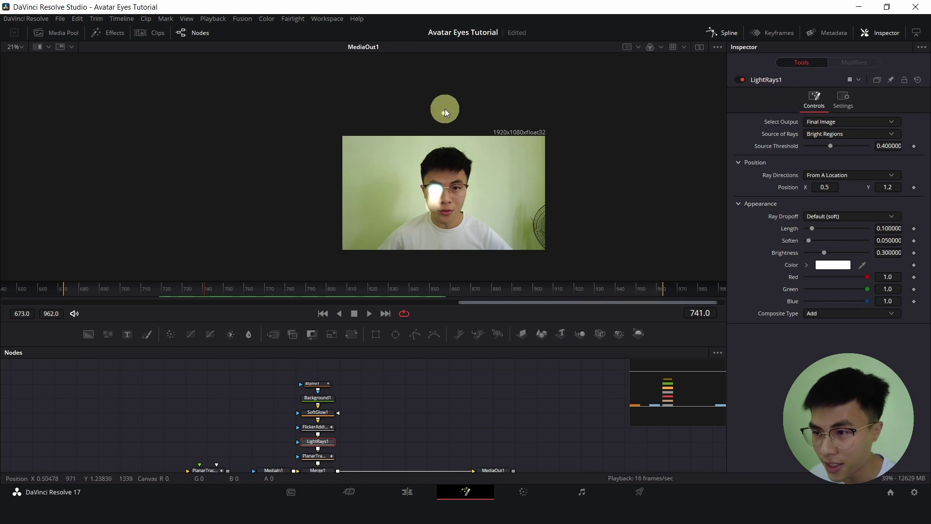
{"action": "left_click_drag", "start_coordinate": [442, 114], "coordinate": [555, 187]}
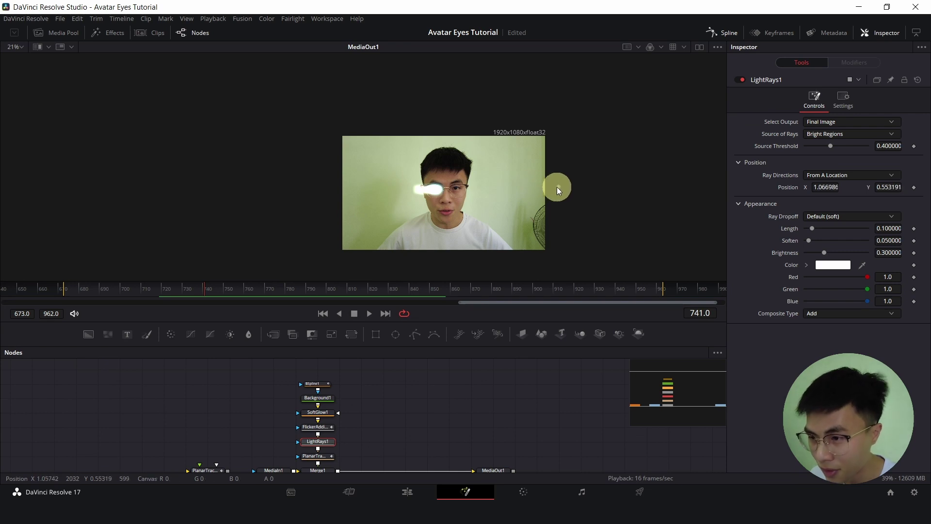
{"action": "scroll", "coordinate": [500, 197], "scroll_direction": "up", "scroll_amount": 2}
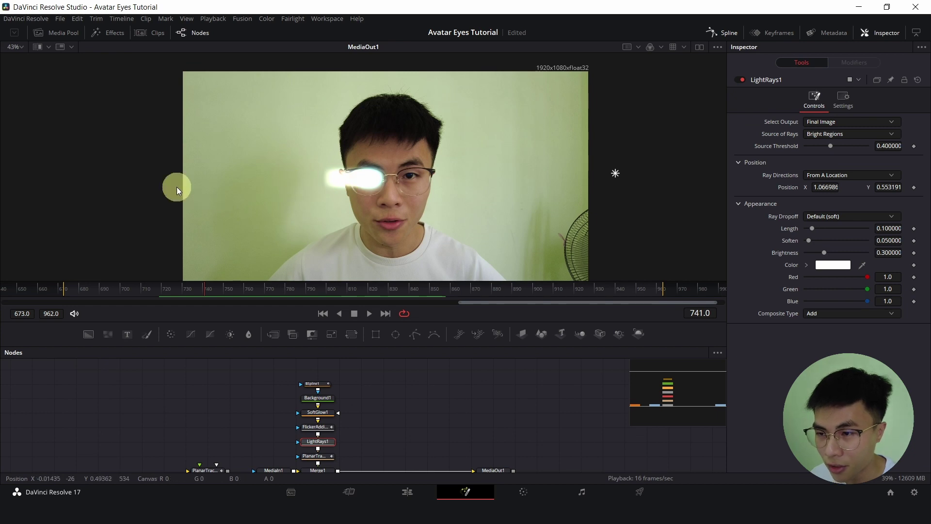
{"action": "left_click_drag", "start_coordinate": [813, 229], "coordinate": [831, 253]}
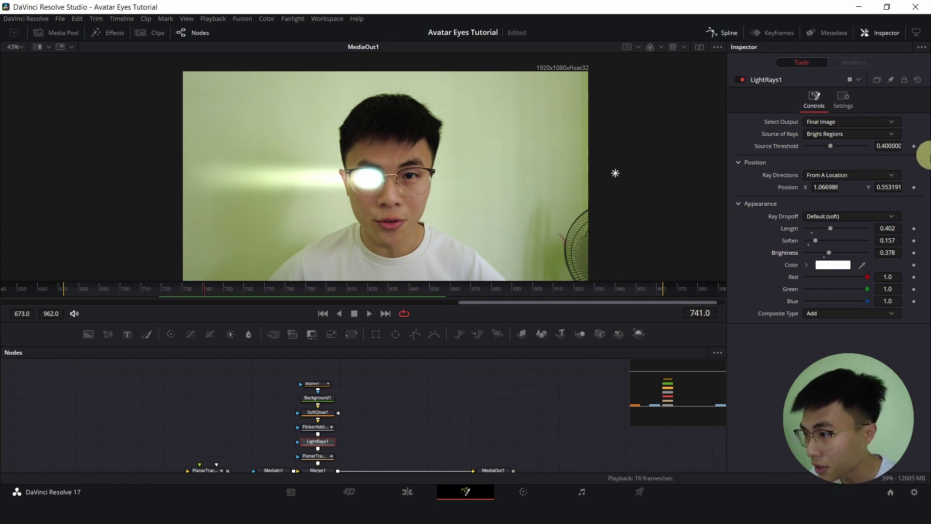
- Keyframe LightRays1's position and brightness at frame 673, then at frame 722 move the origin left and fade Brightness to 0
{"action": "left_click", "coordinate": [324, 313]}
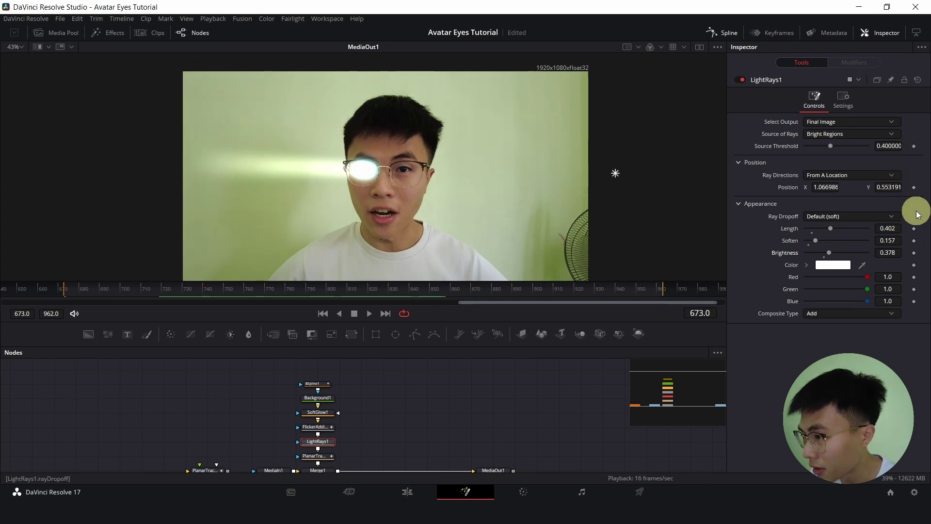
{"action": "left_click", "coordinate": [914, 188]}
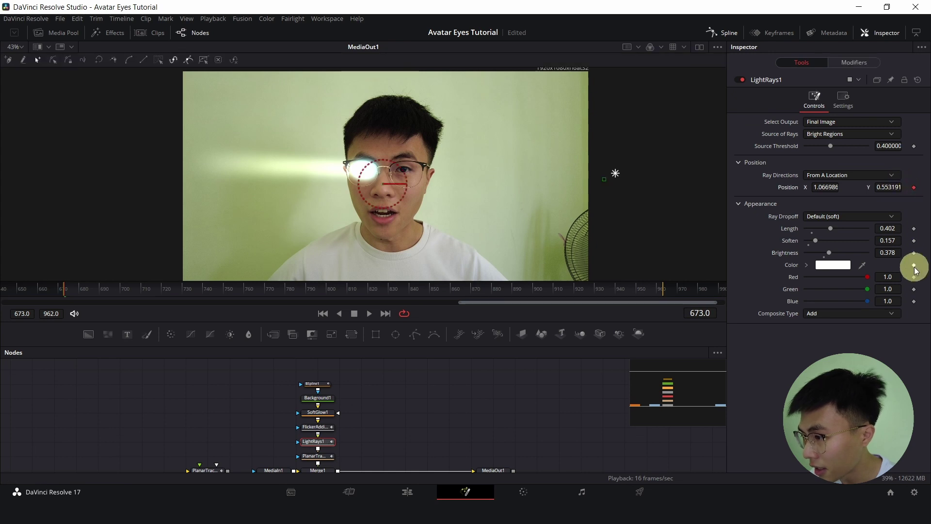
{"action": "left_click", "coordinate": [916, 254]}
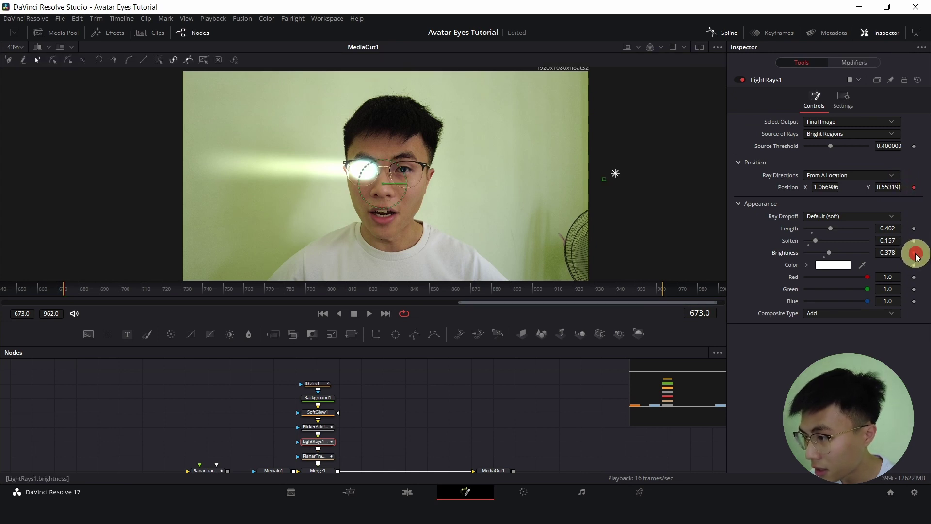
{"action": "left_click", "coordinate": [168, 288]}
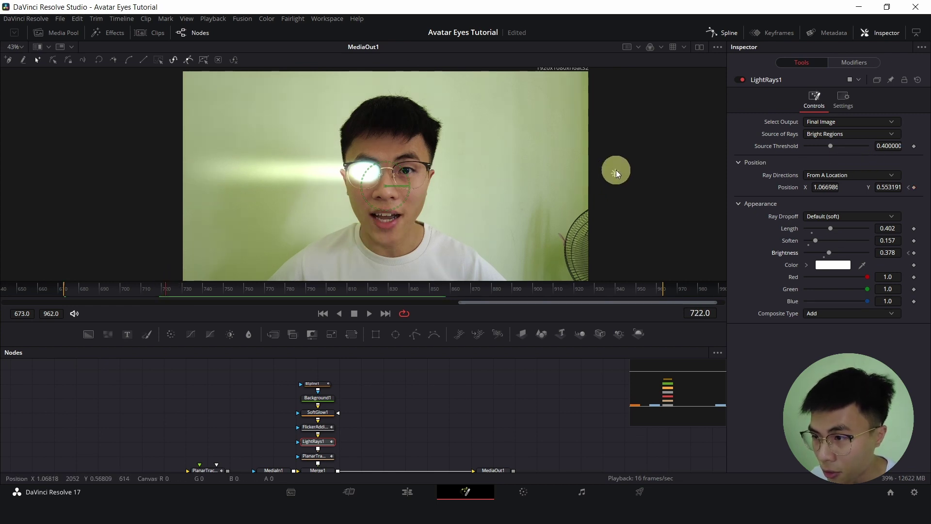
{"action": "left_click_drag", "start_coordinate": [616, 173], "coordinate": [159, 168]}
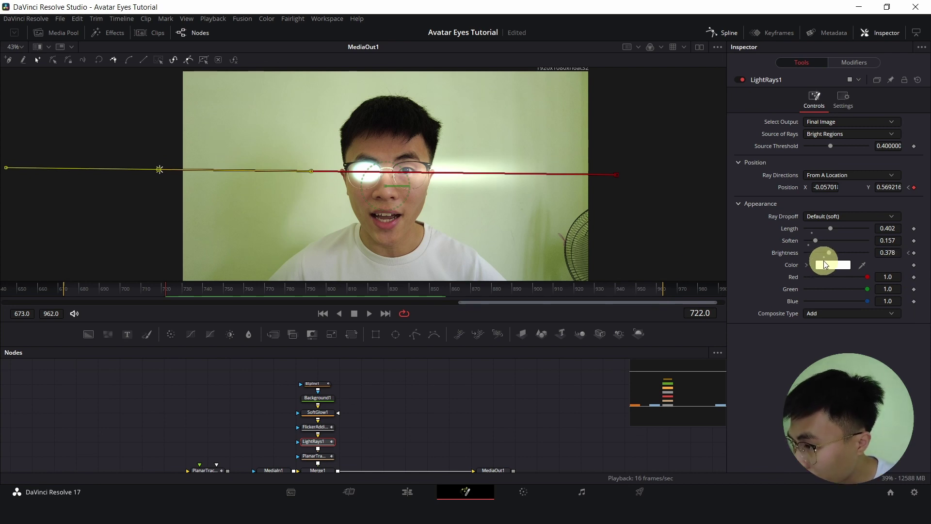
{"action": "left_click_drag", "start_coordinate": [828, 252], "coordinate": [761, 253]}
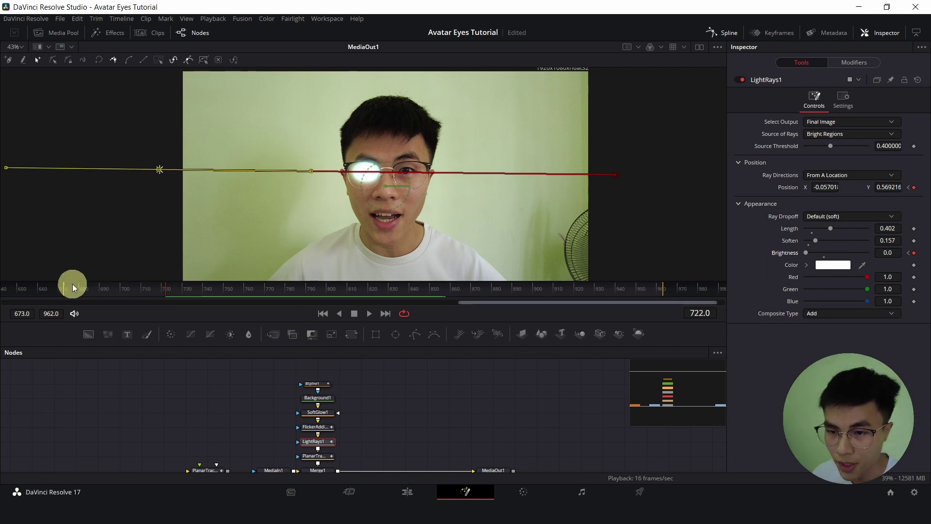
- Preview the MediaOut1 composite, then box-select the six eye-glow nodes from BSpline1 to PlanarTransform1
{"action": "left_click", "coordinate": [491, 470]}
{"action": "left_click", "coordinate": [80, 285]}
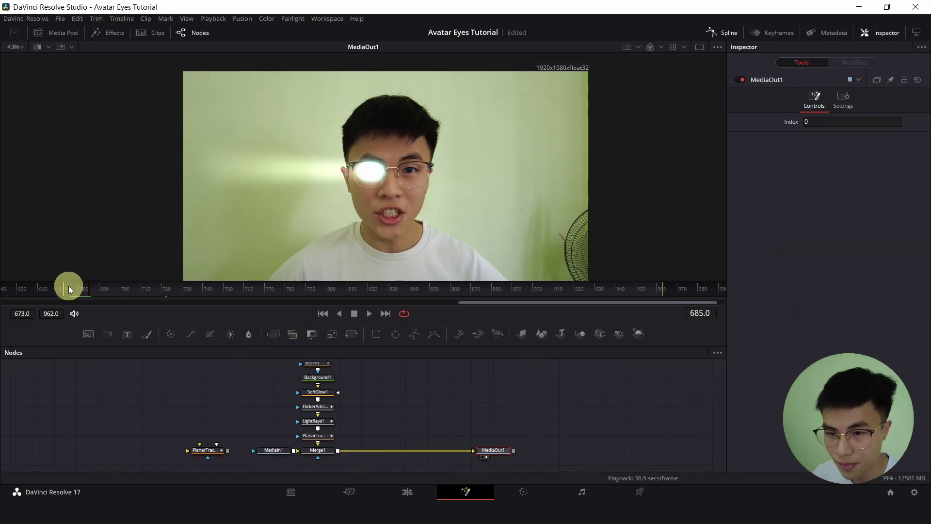
{"action": "key", "text": "space"}
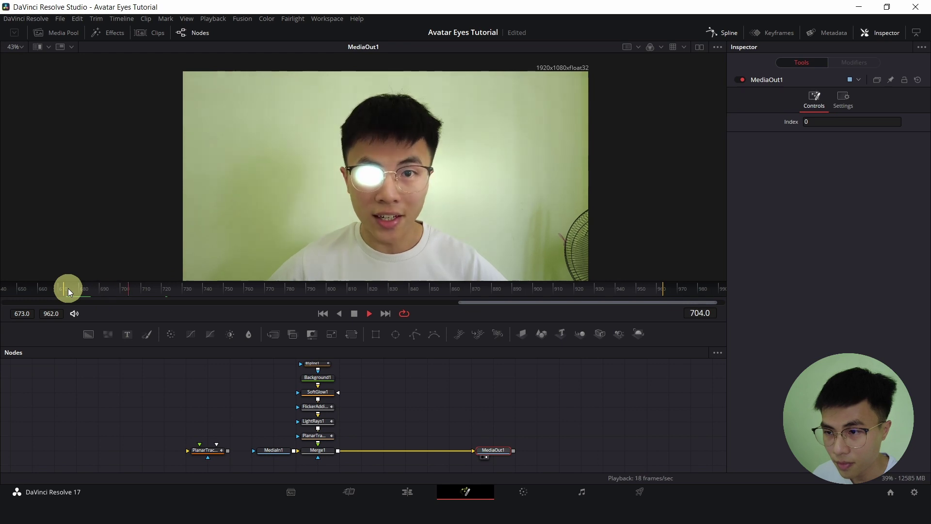
{"action": "key", "text": "space"}
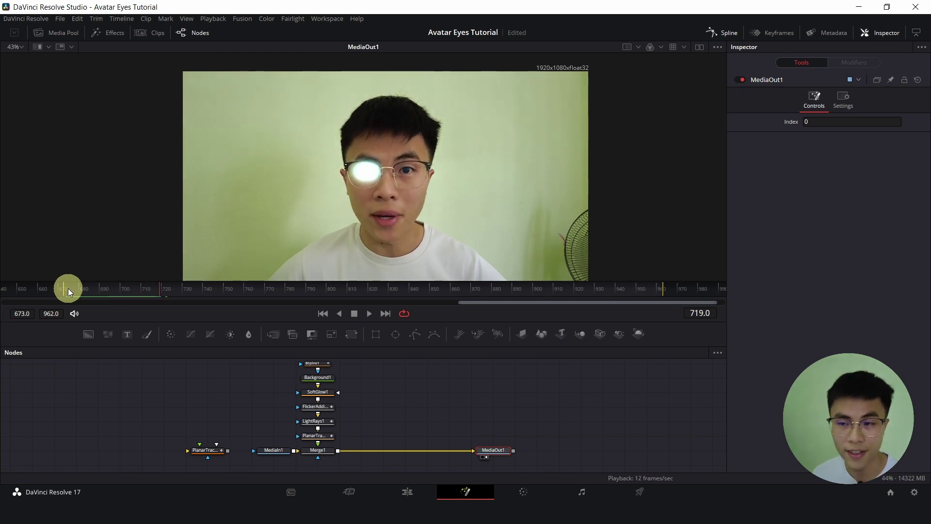
{"action": "left_click_drag", "start_coordinate": [372, 377], "coordinate": [348, 383]}
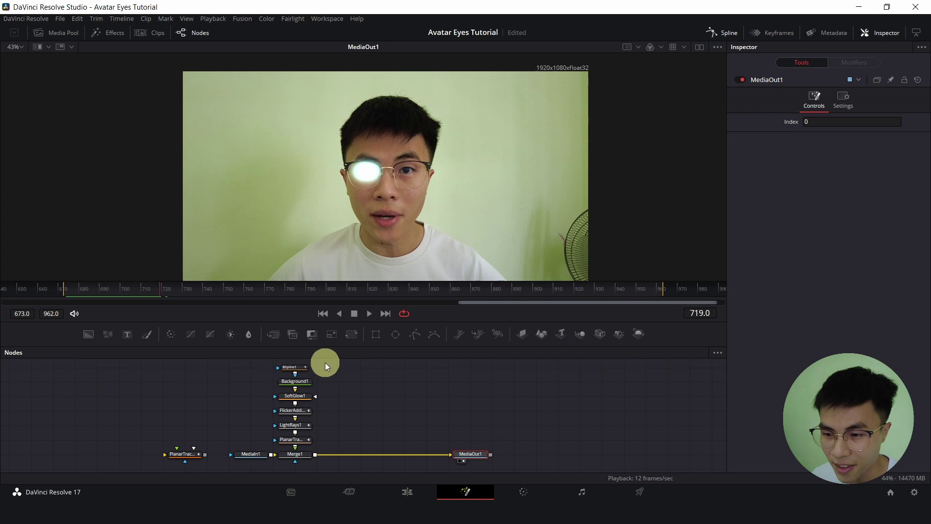
{"action": "left_click_drag", "start_coordinate": [325, 362], "coordinate": [283, 442]}
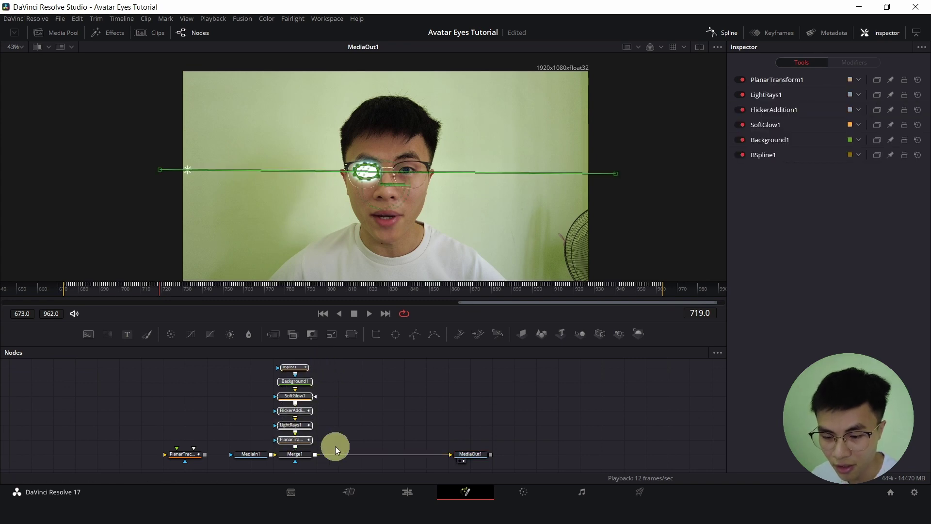
- Copy and paste the eye-glow nodes and merge the pasted chain into the output as Merge2
{"action": "key", "text": "ctrl+c"}
{"action": "left_click", "coordinate": [350, 419]}
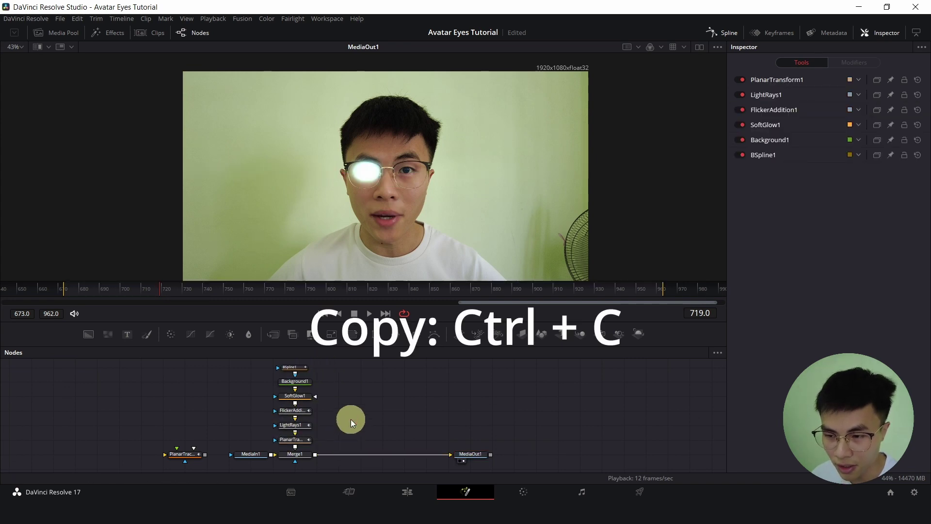
{"action": "key", "text": "ctrl+v"}
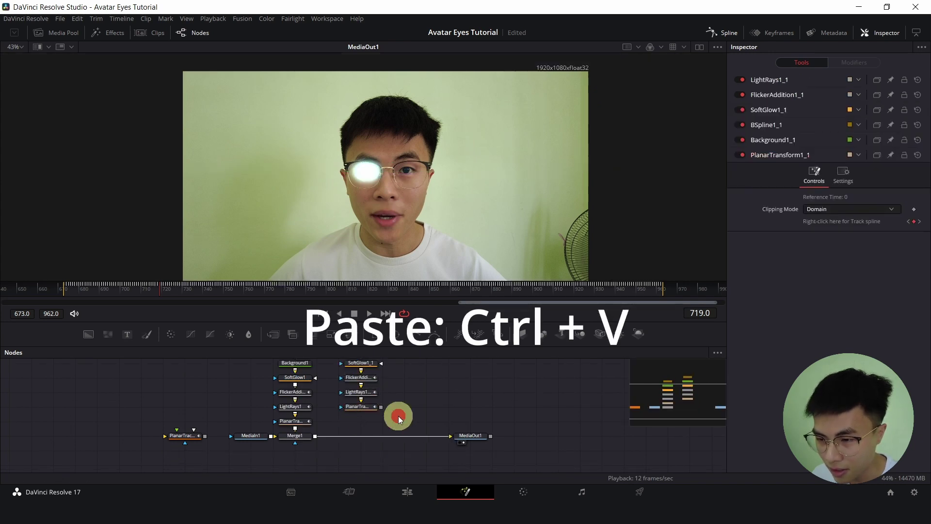
{"action": "left_click", "coordinate": [381, 408]}
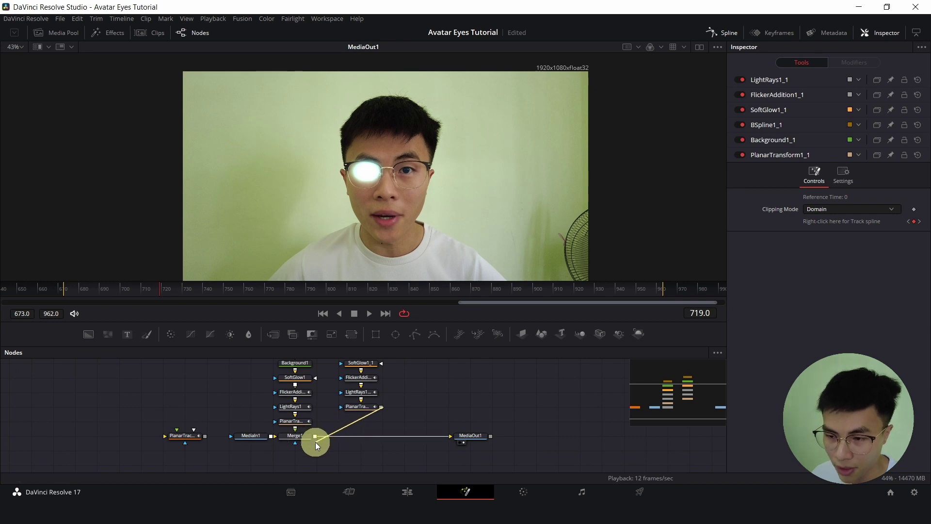
{"action": "left_click_drag", "start_coordinate": [314, 436], "coordinate": [316, 434]}
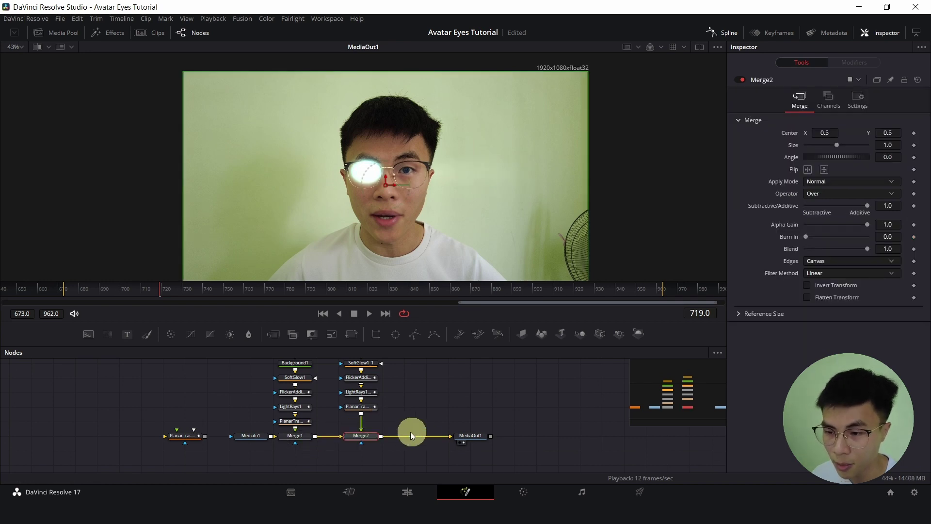
- Move MediaOut1 aside and shift Merge2's Center X to 0.606 so the copy sits on the right eye
{"action": "left_click_drag", "start_coordinate": [455, 438], "coordinate": [502, 436]}
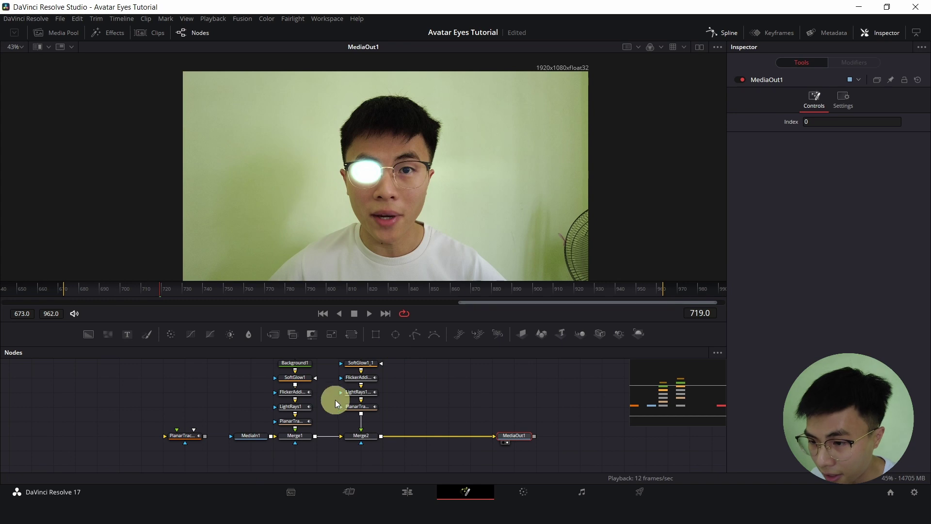
{"action": "left_click", "coordinate": [357, 436]}
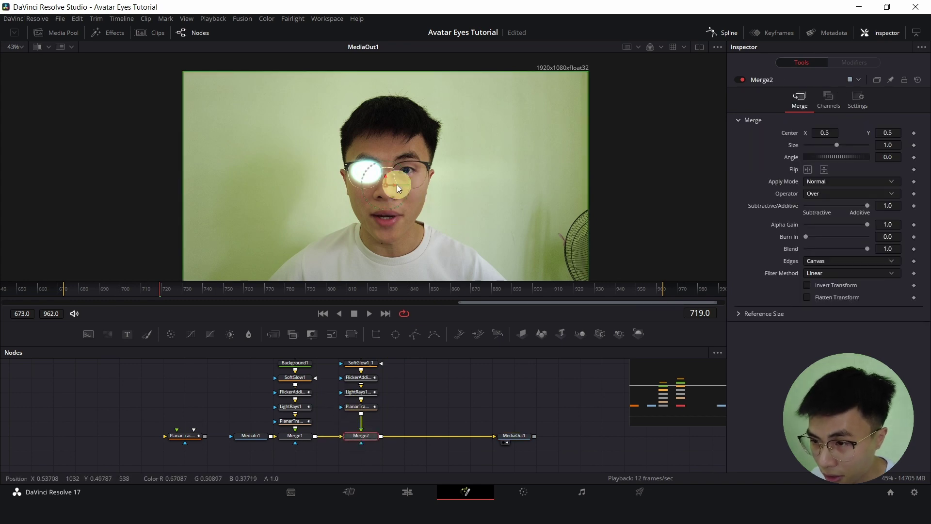
{"action": "left_click_drag", "start_coordinate": [394, 183], "coordinate": [429, 269]}
{"action": "left_click_drag", "start_coordinate": [441, 397], "coordinate": [378, 369]}
- Add a point on the right edge of the copied BSpline1_1 mask to fit the right lens
{"action": "left_click", "coordinate": [363, 410]}
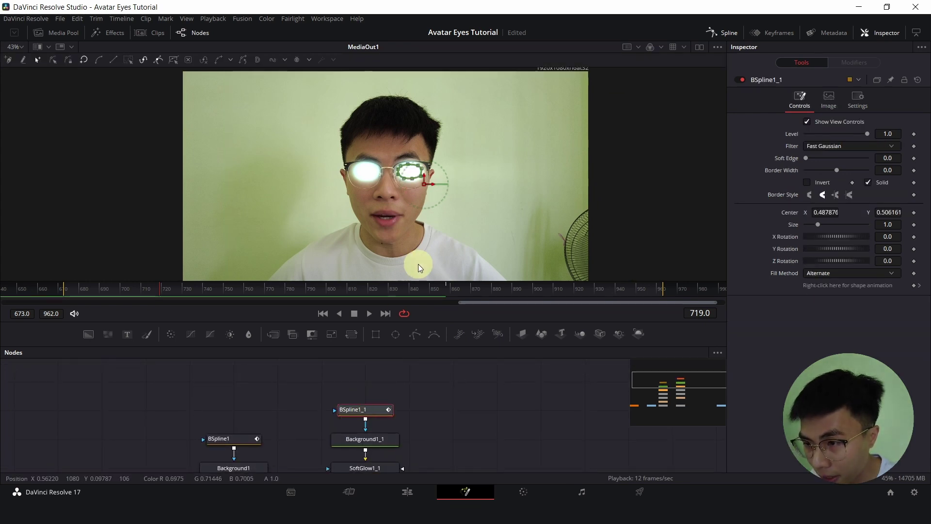
{"action": "scroll", "coordinate": [418, 264], "scroll_direction": "up", "scroll_amount": 5}
{"action": "scroll", "coordinate": [427, 252], "scroll_direction": "up", "scroll_amount": 6}
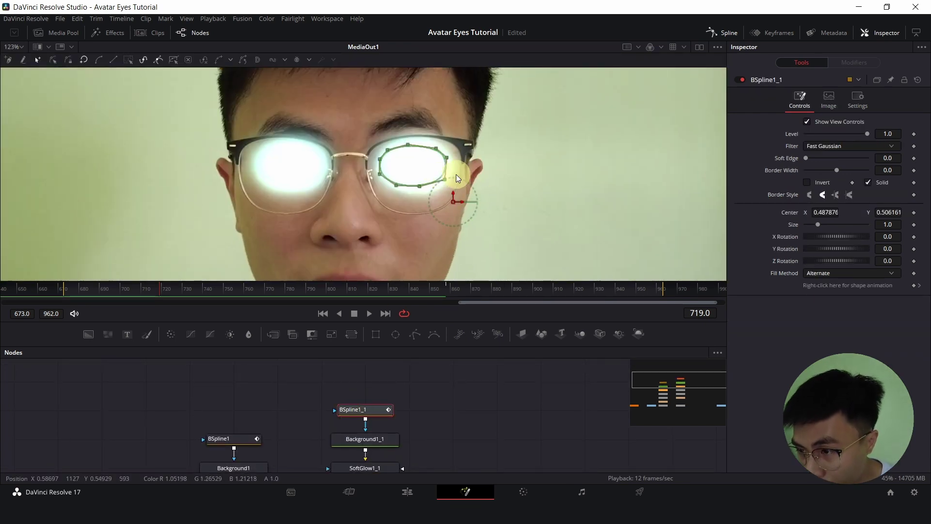
{"action": "left_click", "coordinate": [447, 161]}
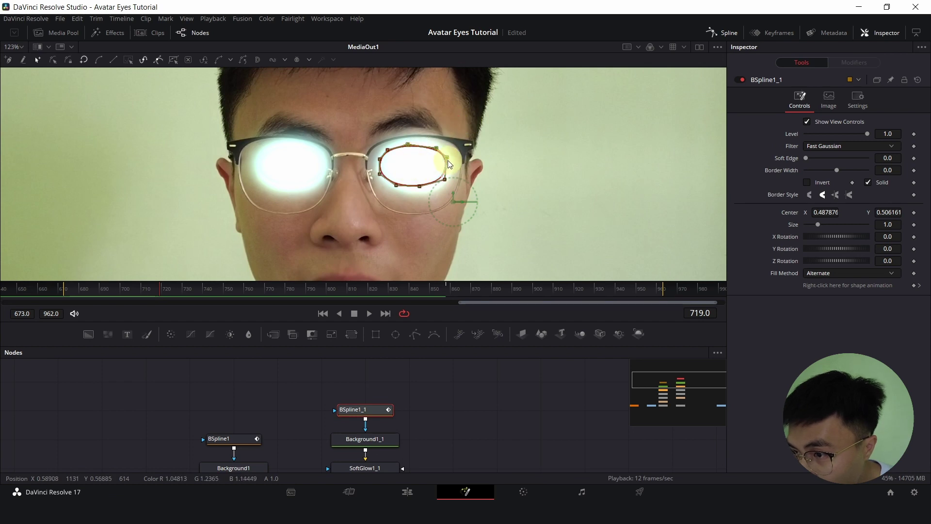
{"action": "left_click", "coordinate": [447, 160]}
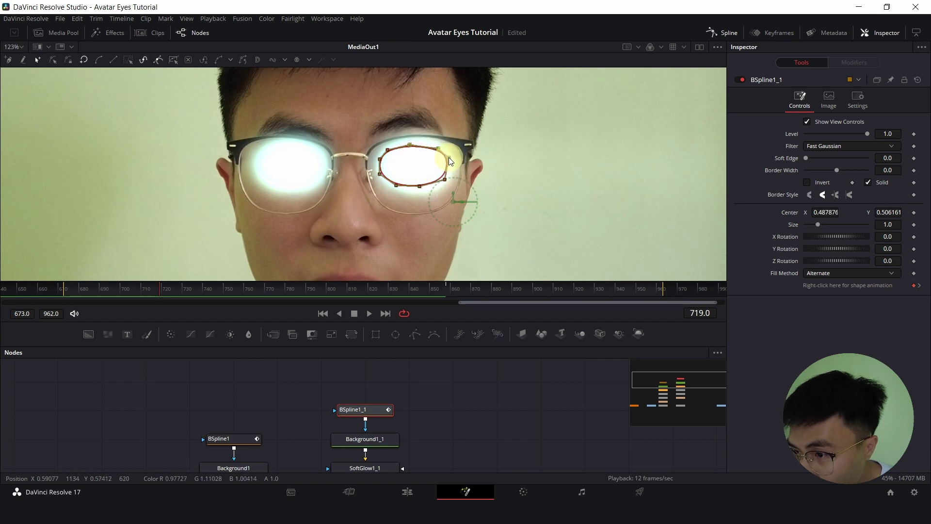
{"action": "scroll", "coordinate": [440, 402], "scroll_direction": "down", "scroll_amount": 10}
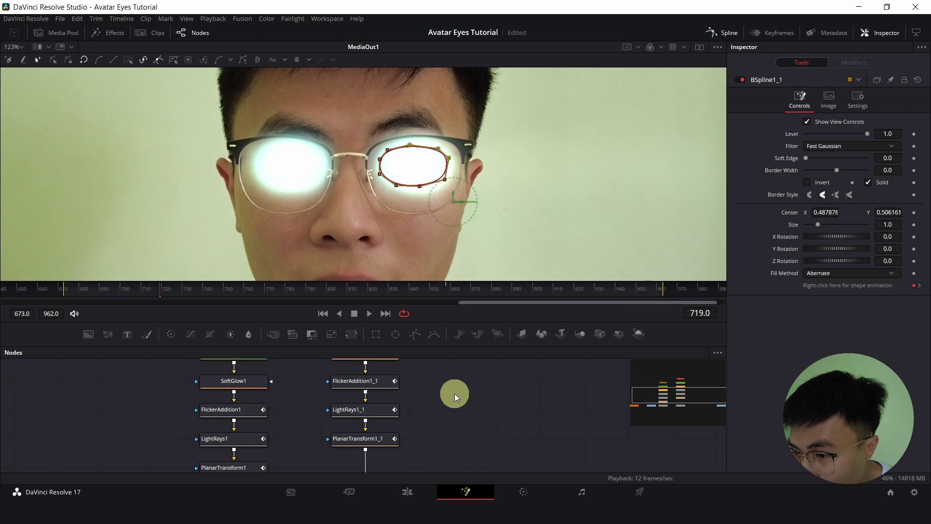
- Play the MediaOut1 composite from around frame 700, stopping at frame 758
{"action": "left_click", "coordinate": [650, 439]}
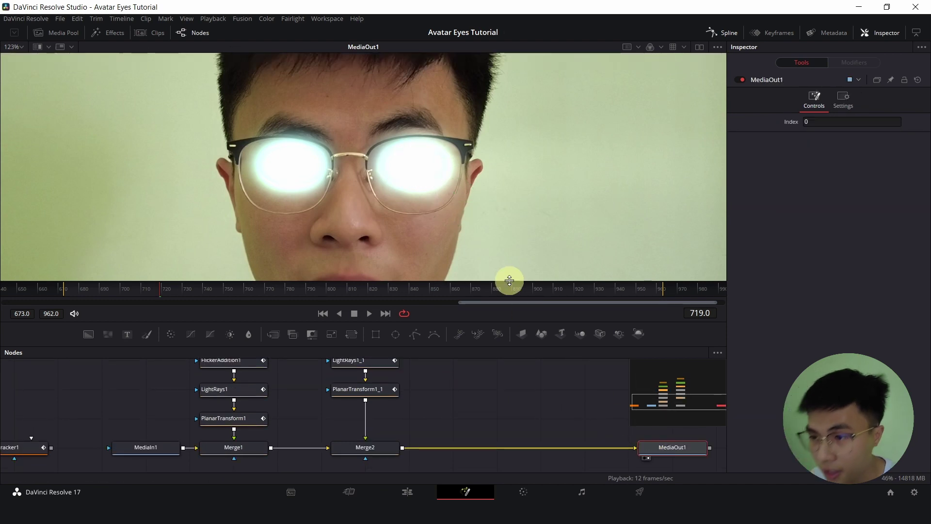
{"action": "left_click", "coordinate": [129, 287]}
{"action": "key", "text": "space"}
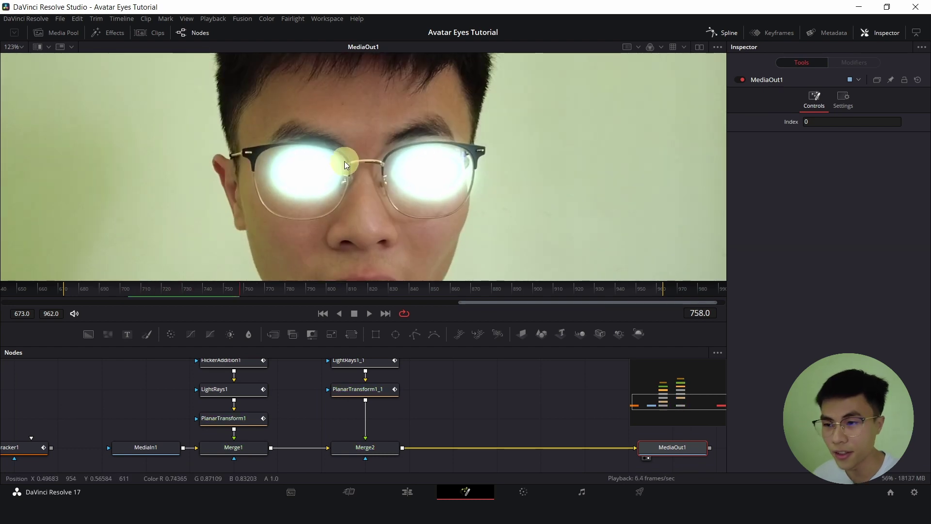
{"action": "key", "text": "ctrl+f"}
{"action": "scroll", "coordinate": [421, 382], "scroll_direction": "down", "scroll_amount": 4}
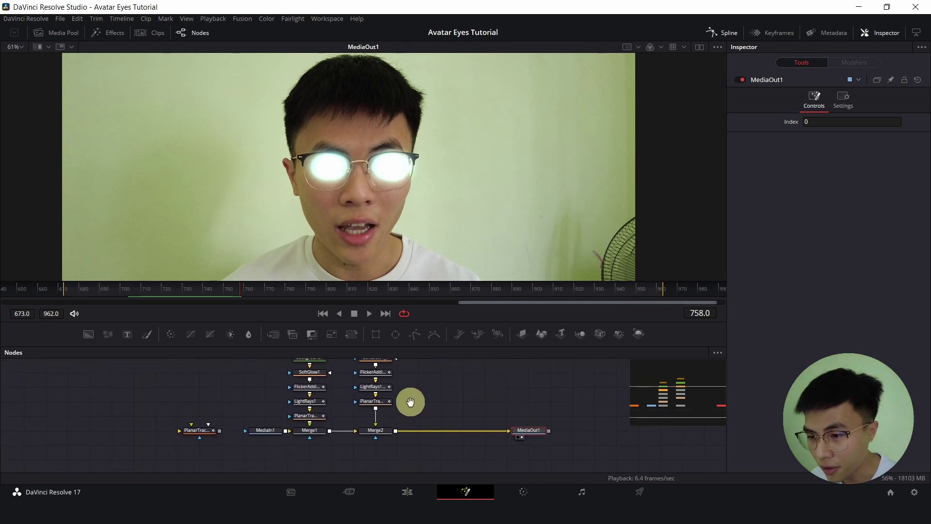
- Select the right-eye glow nodes, paste a third copy, and join it after Merge2 as Merge3
{"action": "left_click_drag", "start_coordinate": [407, 401], "coordinate": [392, 424]}
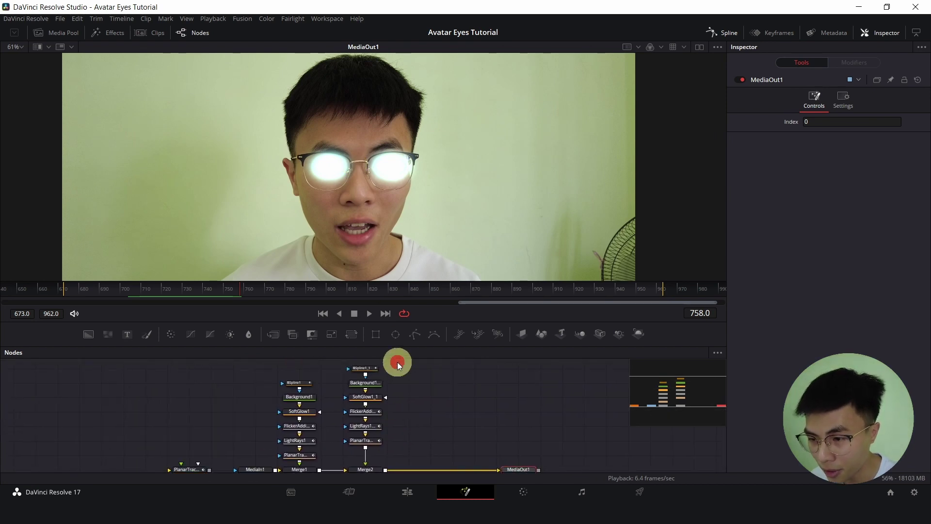
{"action": "left_click_drag", "start_coordinate": [397, 362], "coordinate": [361, 448]}
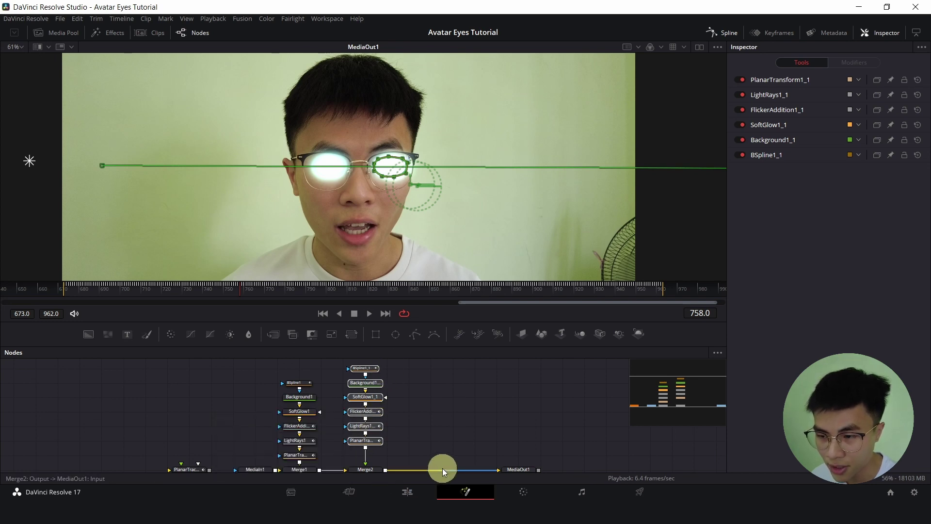
{"action": "left_click", "coordinate": [446, 415]}
{"action": "key", "text": "ctrl+v"}
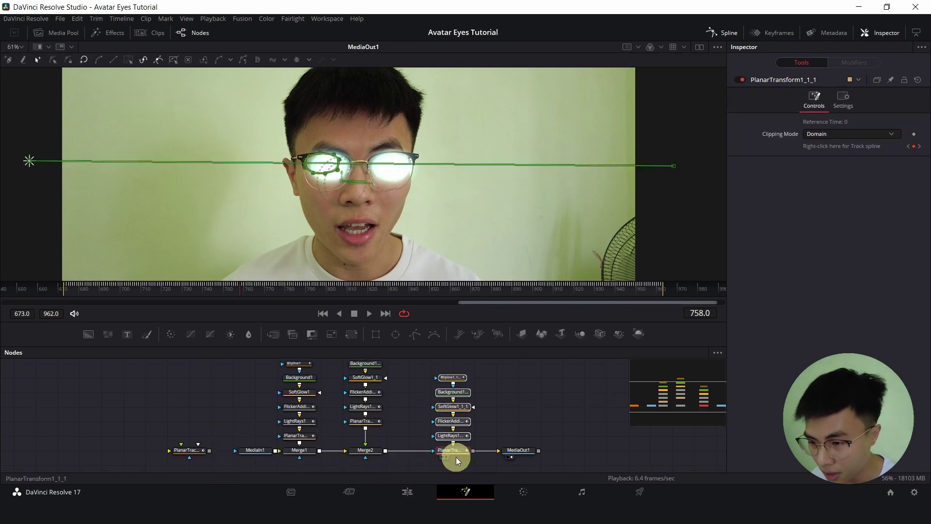
{"action": "left_click_drag", "start_coordinate": [451, 421], "coordinate": [385, 452]}
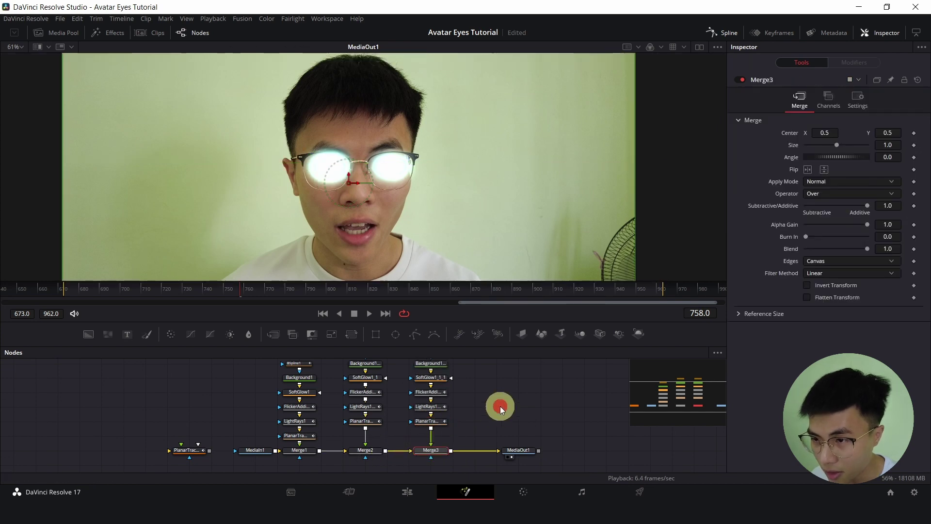
{"action": "scroll", "coordinate": [476, 408], "scroll_direction": "up", "scroll_amount": 3}
- Replace the third copy's eye mask with a new Polygon mask above Background1_1_1
{"action": "scroll", "coordinate": [475, 409], "scroll_direction": "up", "scroll_amount": 2}
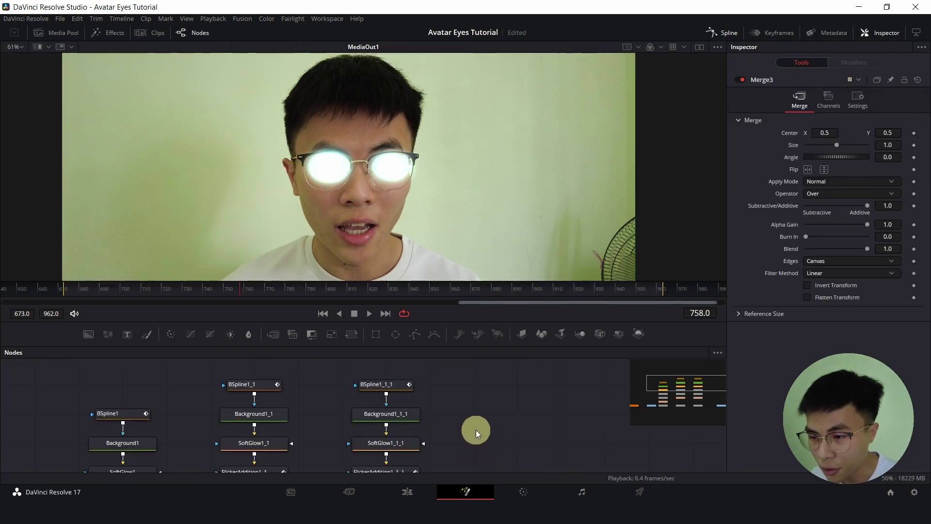
{"action": "left_click", "coordinate": [380, 385]}
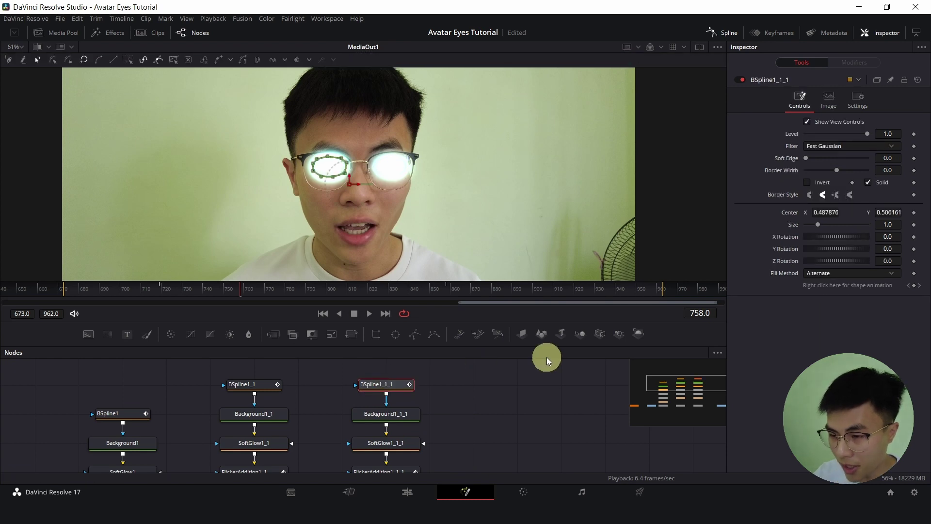
{"action": "key", "text": "Delete"}
{"action": "left_click", "coordinate": [404, 416]}
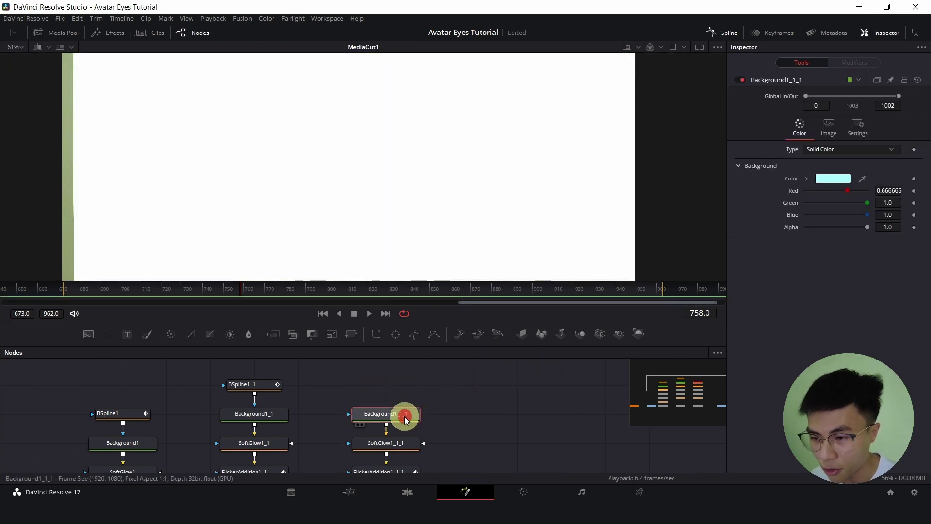
{"action": "key", "text": "shift+space"}
{"action": "type", "text": "poly"}
{"action": "key", "text": "Return"}
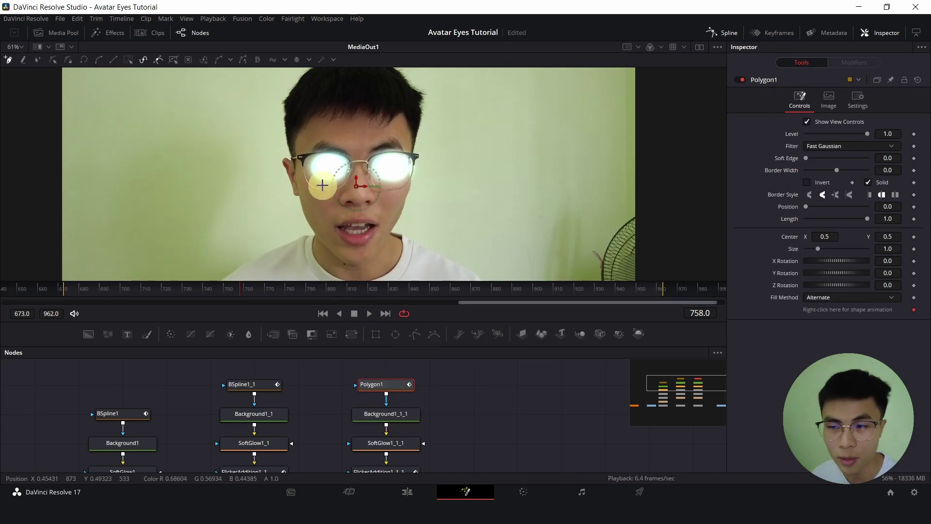
- Draw a closed, downward-pointing arrow polygon on the forehead
{"action": "scroll", "coordinate": [383, 150], "scroll_direction": "up", "scroll_amount": 2}
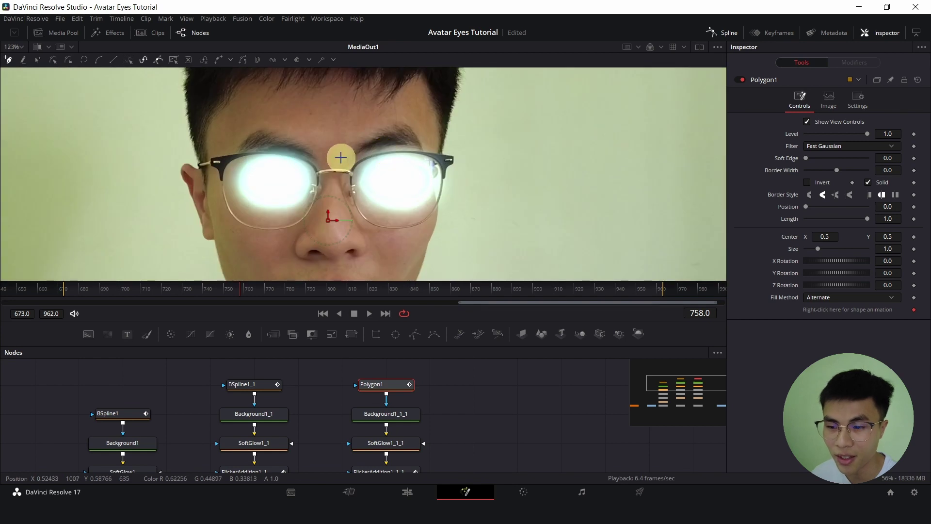
{"action": "left_click_drag", "start_coordinate": [357, 162], "coordinate": [382, 231]}
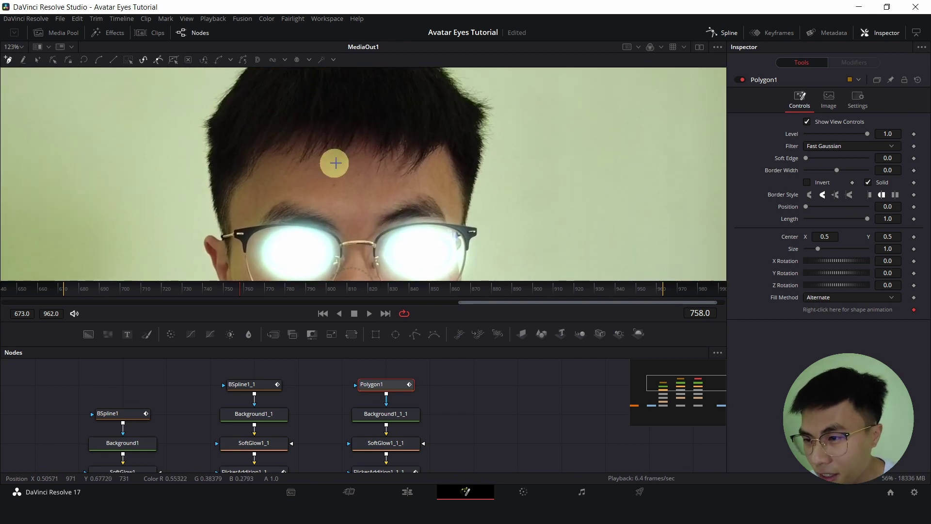
{"action": "left_click", "coordinate": [335, 105]}
{"action": "left_click", "coordinate": [334, 169]}
{"action": "left_click", "coordinate": [301, 168]}
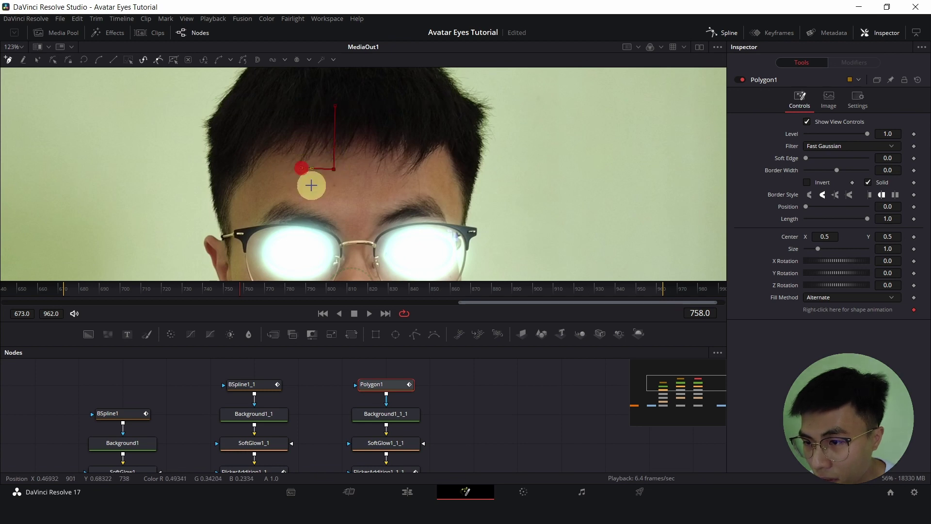
{"action": "left_click_drag", "start_coordinate": [333, 199], "coordinate": [354, 214]}
{"action": "left_click", "coordinate": [393, 170]}
{"action": "left_click", "coordinate": [367, 171]}
{"action": "left_click", "coordinate": [367, 105]}
{"action": "left_click", "coordinate": [335, 105]}
{"action": "left_click", "coordinate": [302, 169]}
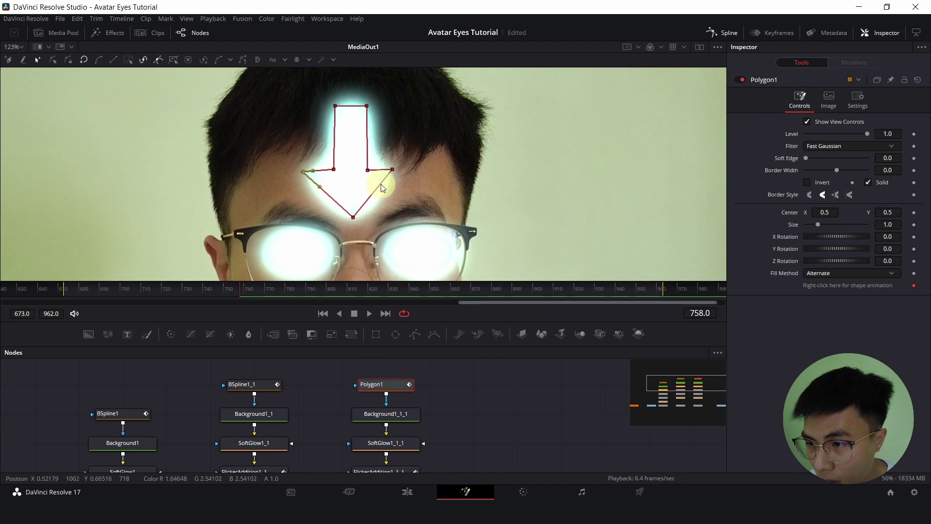
{"action": "scroll", "coordinate": [553, 268], "scroll_direction": "down", "scroll_amount": 1}
{"action": "scroll", "coordinate": [473, 454], "scroll_direction": "down", "scroll_amount": 3}
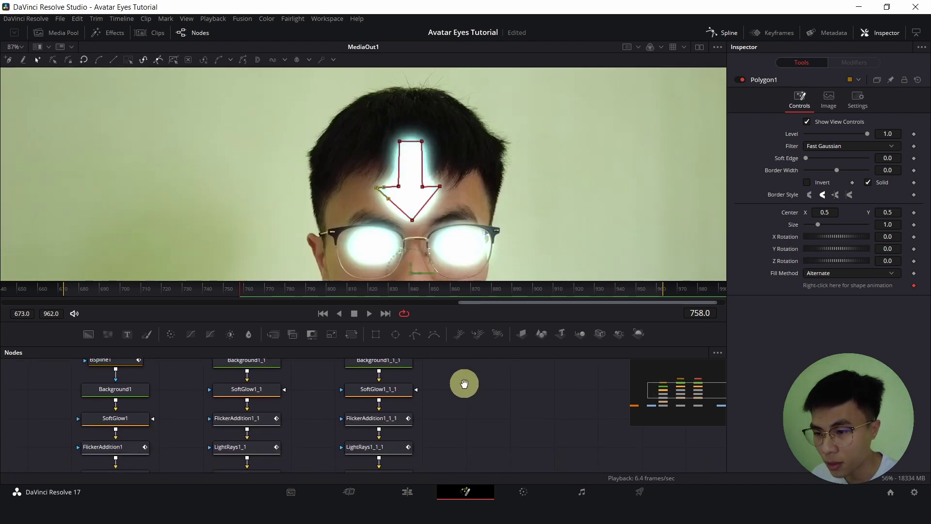
{"action": "left_click", "coordinate": [394, 388]}
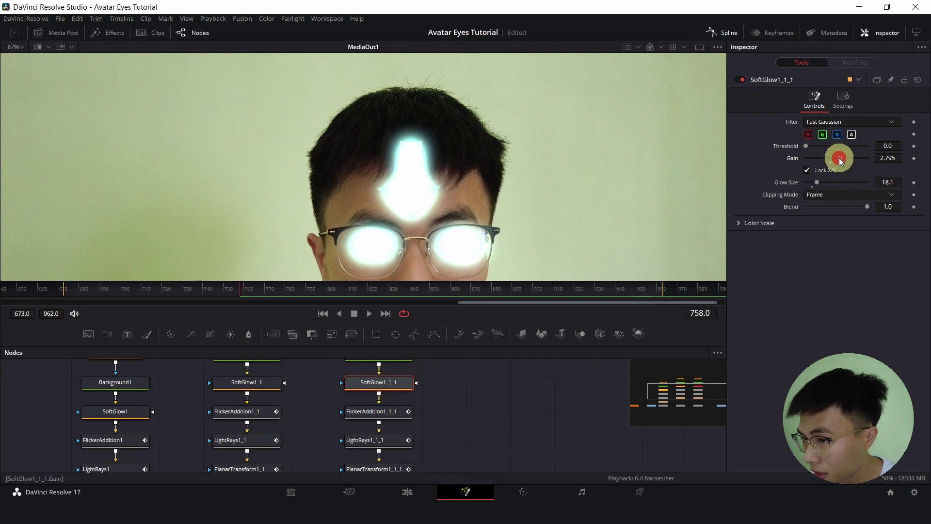
- Lower the arrow glow to Gain 2.047 and Glow Size 11.0, and adjust the arrow's top corners
{"action": "left_click_drag", "start_coordinate": [839, 159], "coordinate": [816, 181]}
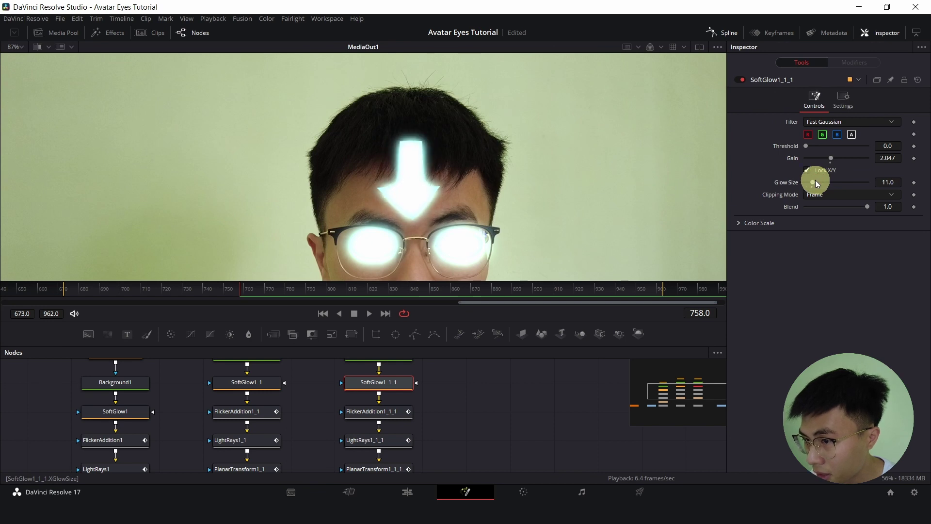
{"action": "scroll", "coordinate": [377, 374], "scroll_direction": "up", "scroll_amount": 2}
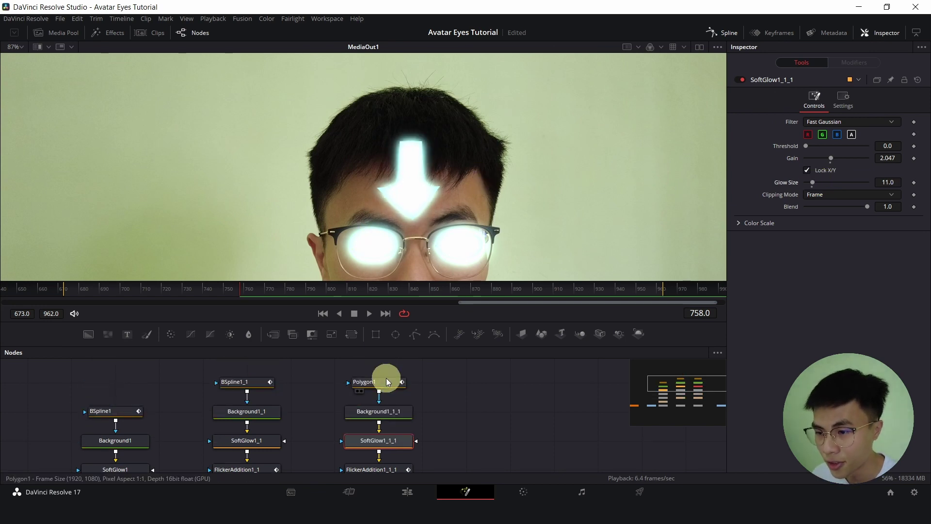
{"action": "left_click", "coordinate": [387, 382]}
{"action": "scroll", "coordinate": [418, 209], "scroll_direction": "up", "scroll_amount": 3}
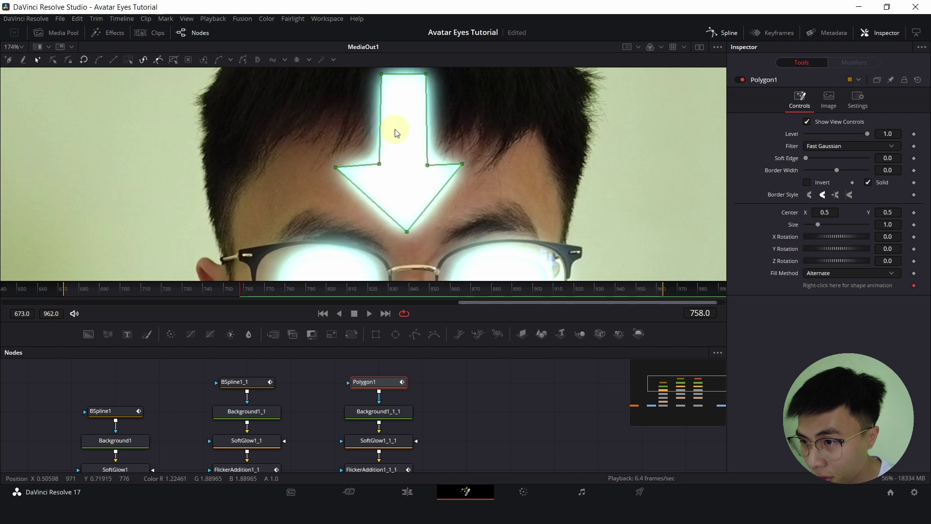
{"action": "left_click_drag", "start_coordinate": [432, 87], "coordinate": [435, 86]}
{"action": "left_click", "coordinate": [384, 87]}
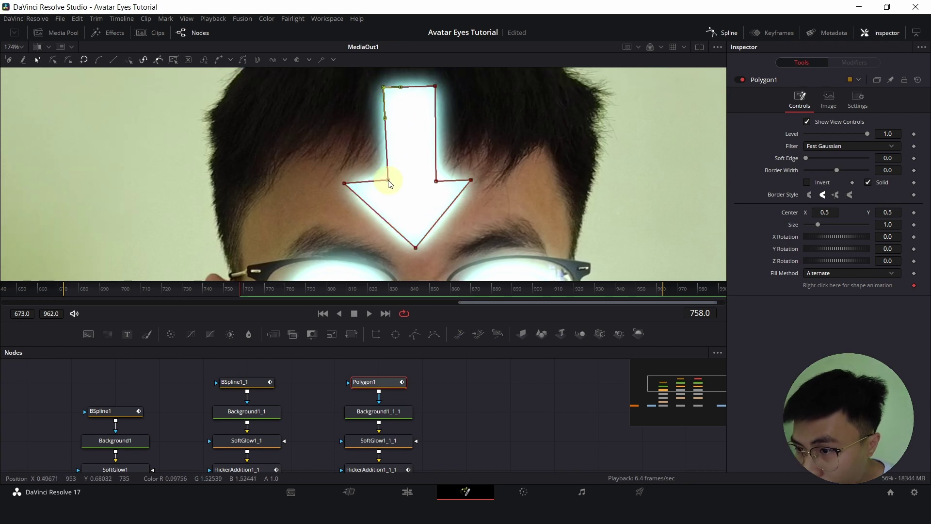
{"action": "scroll", "coordinate": [443, 207], "scroll_direction": "down", "scroll_amount": 3}
{"action": "scroll", "coordinate": [538, 446], "scroll_direction": "down", "scroll_amount": 2}
- Play back the final MediaOut1 output through frame 783
{"action": "left_click", "coordinate": [537, 447]}
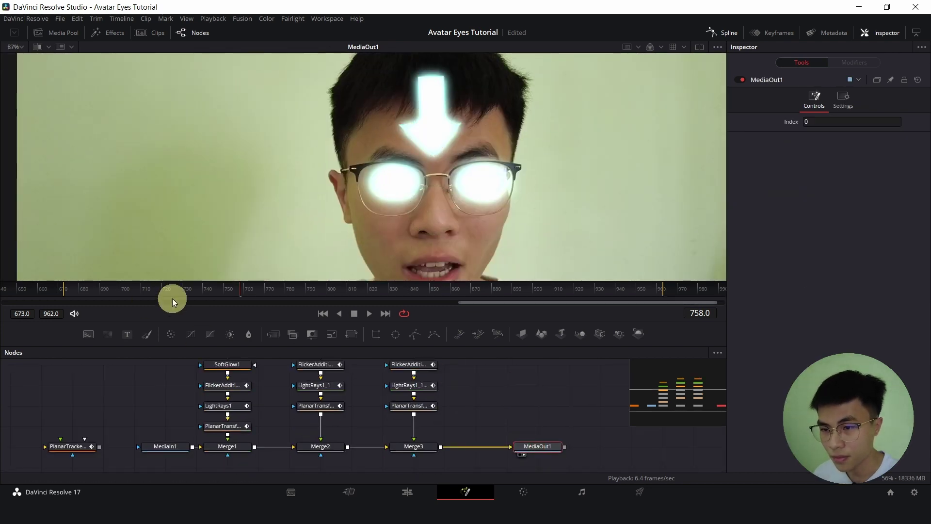
{"action": "left_click", "coordinate": [190, 288]}
{"action": "key", "text": "space"}
{"action": "left_click", "coordinate": [904, 353]}
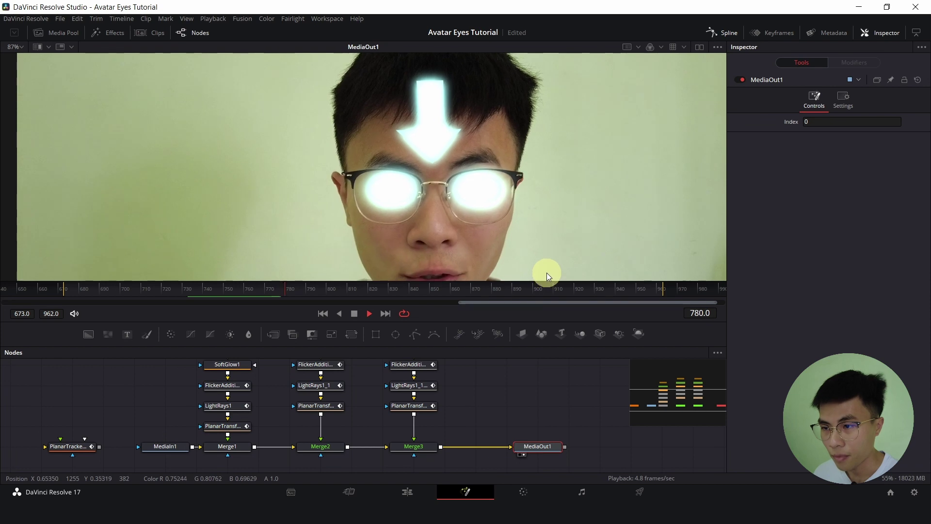
{"action": "key", "text": "space"}
- Delete the arrow's LightRays1_1_1 and add a Rays effect under FlickerAddition1_1_1
{"action": "scroll", "coordinate": [538, 384], "scroll_direction": "down", "scroll_amount": 3}
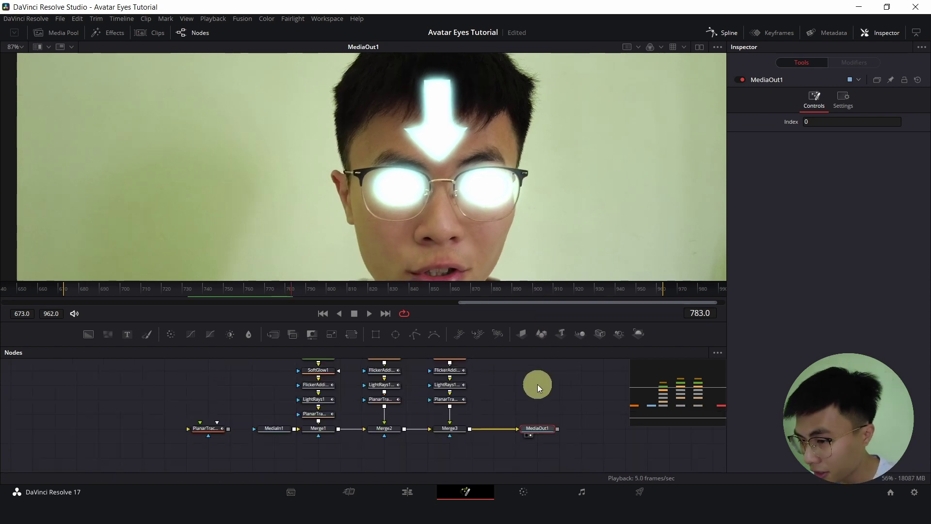
{"action": "left_click_drag", "start_coordinate": [537, 384], "coordinate": [542, 412]}
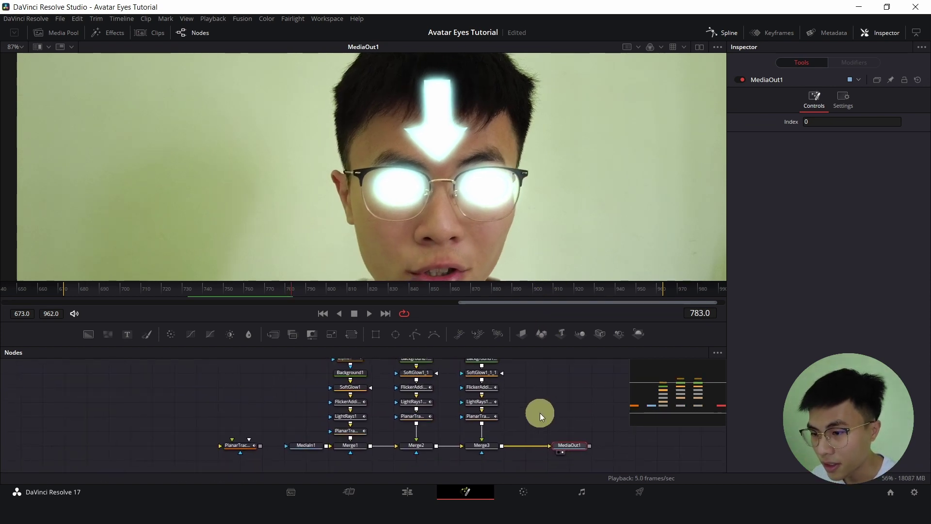
{"action": "scroll", "coordinate": [519, 420], "scroll_direction": "up", "scroll_amount": 3}
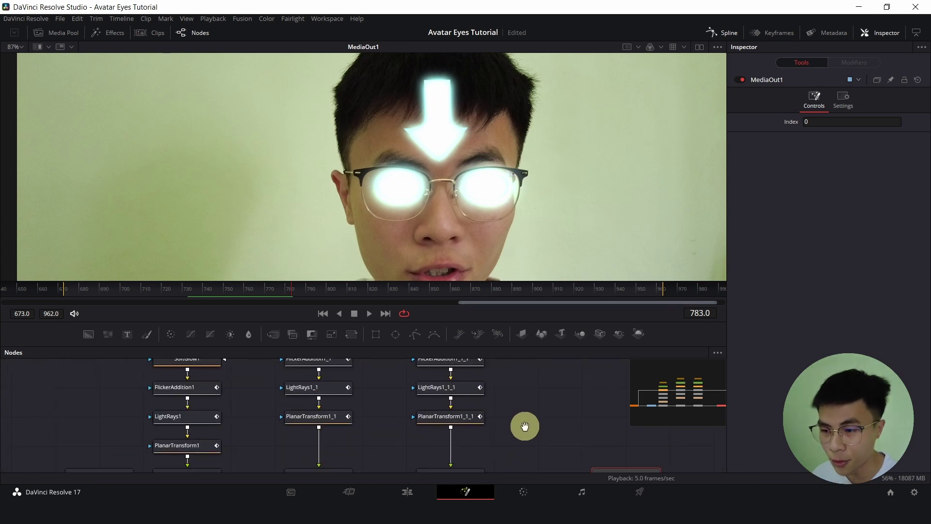
{"action": "left_click", "coordinate": [448, 403]}
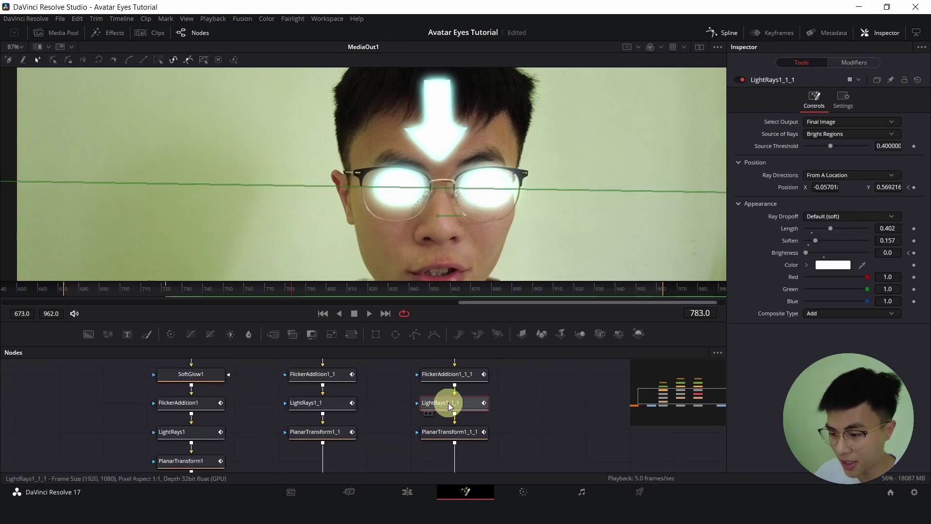
{"action": "key", "text": "Delete"}
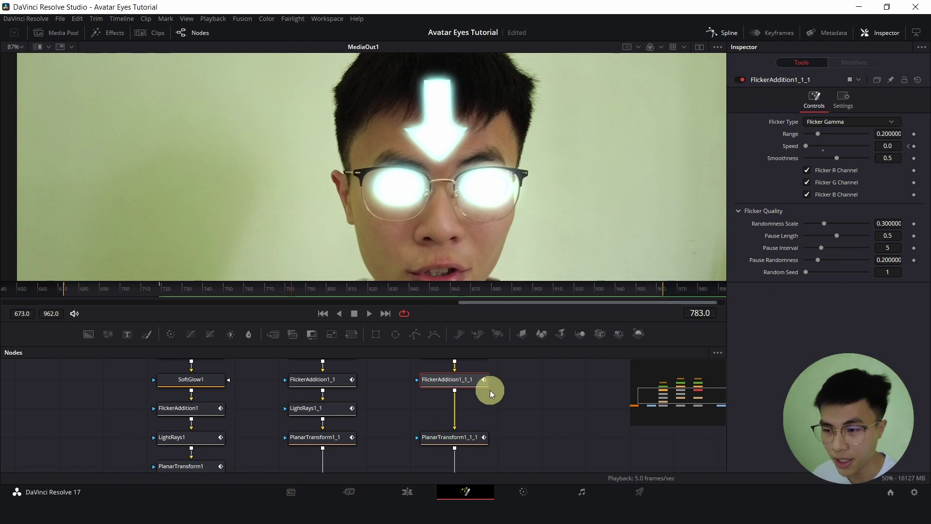
{"action": "key", "text": "shift+space"}
{"action": "type", "text": "poly"}
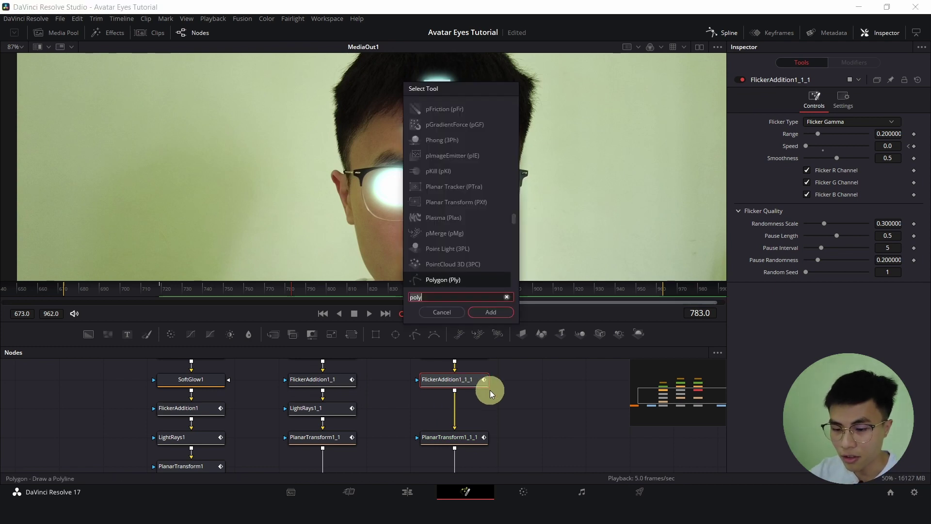
{"action": "key", "text": "BackSpace"}
{"action": "key", "text": "BackSpace"}
{"action": "key", "text": "BackSpace"}
{"action": "key", "text": "BackSpace"}
{"action": "type", "text": "ray"}
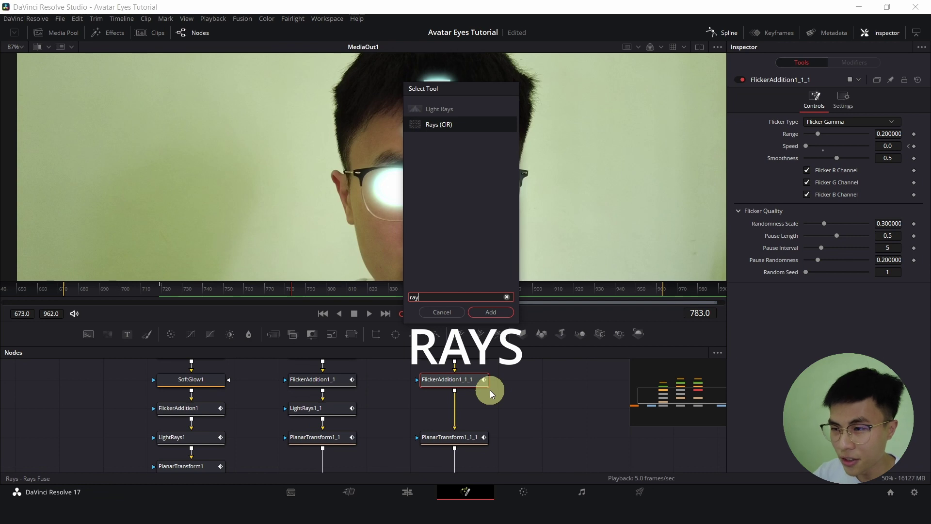
{"action": "key", "text": "Return"}
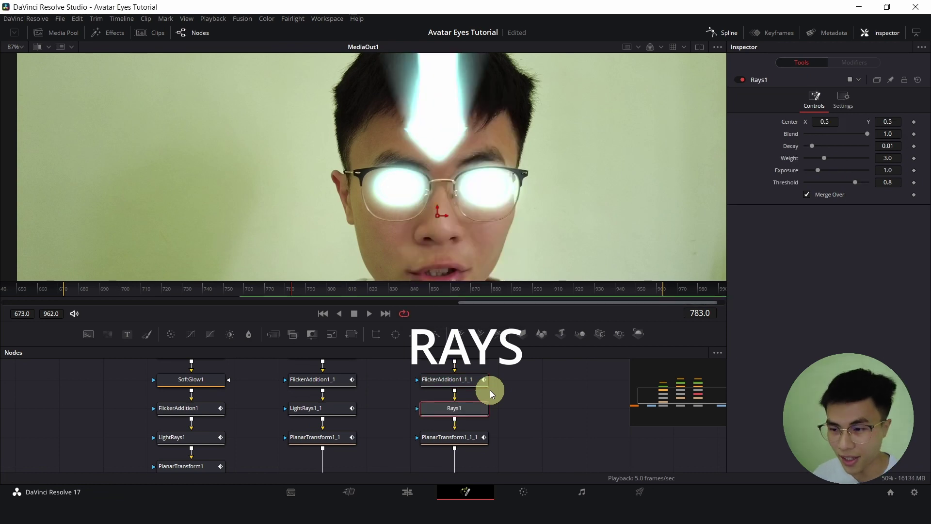
- Save, centre Rays1 on the forehead, and keyframe its Blend at 0.598 on frame 700
{"action": "left_click", "coordinate": [323, 314]}
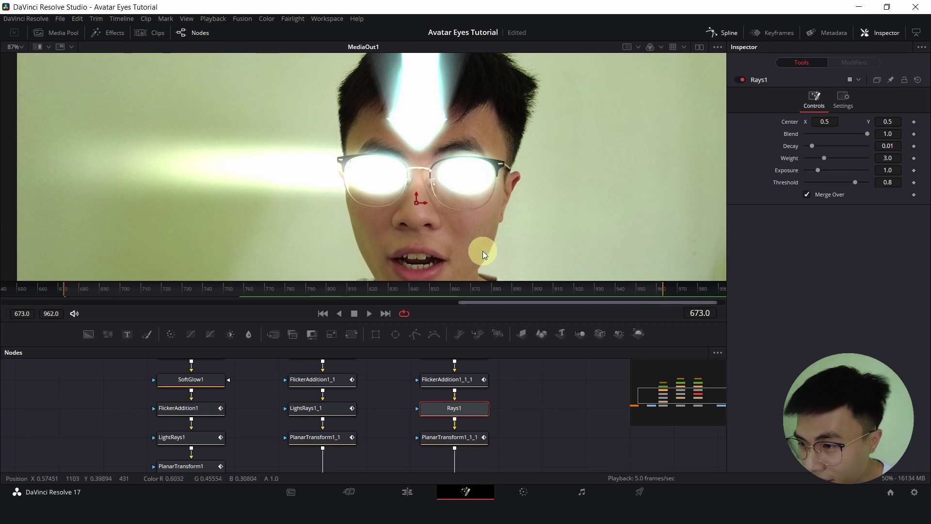
{"action": "key", "text": "ctrl+s"}
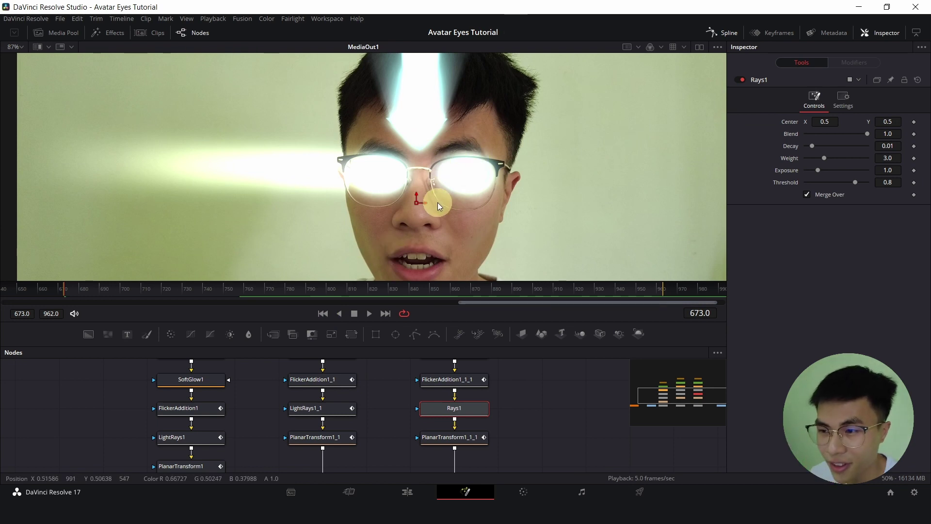
{"action": "left_click_drag", "start_coordinate": [427, 216], "coordinate": [121, 291]}
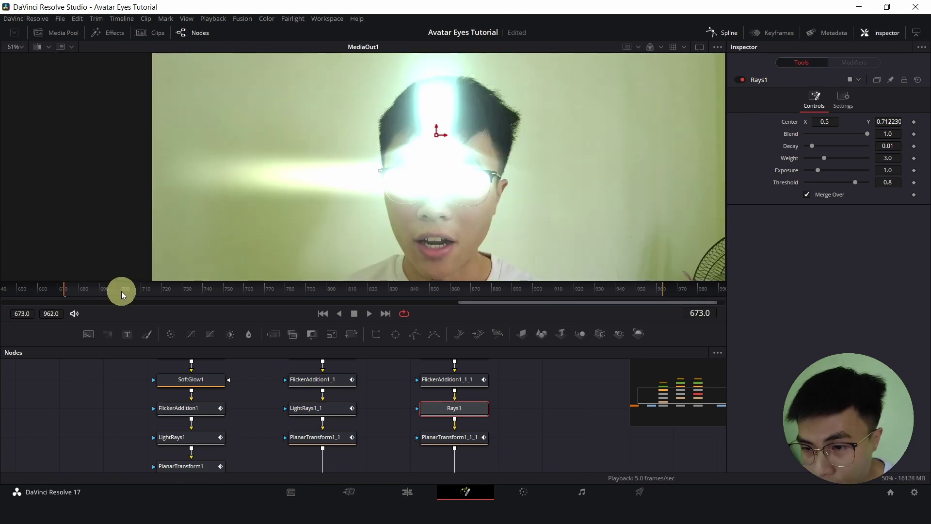
{"action": "left_click", "coordinate": [121, 291]}
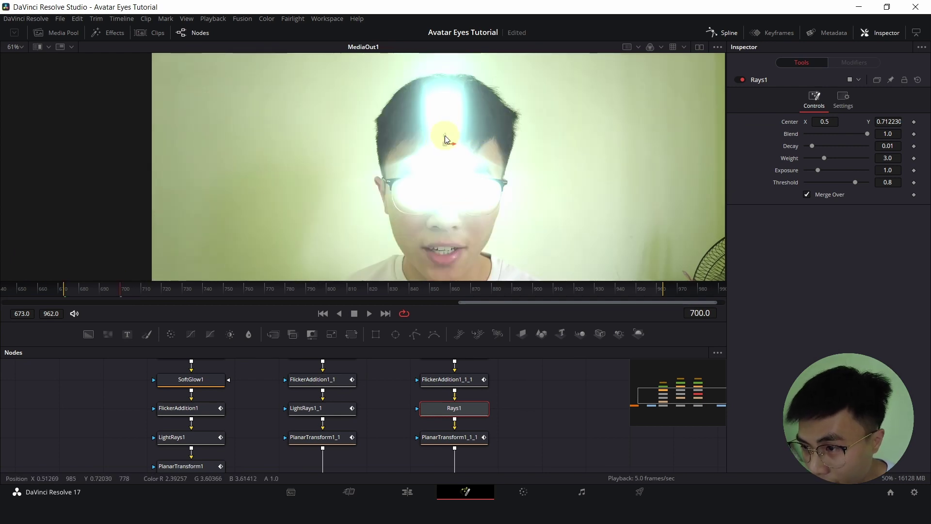
{"action": "left_click_drag", "start_coordinate": [446, 132], "coordinate": [447, 147]}
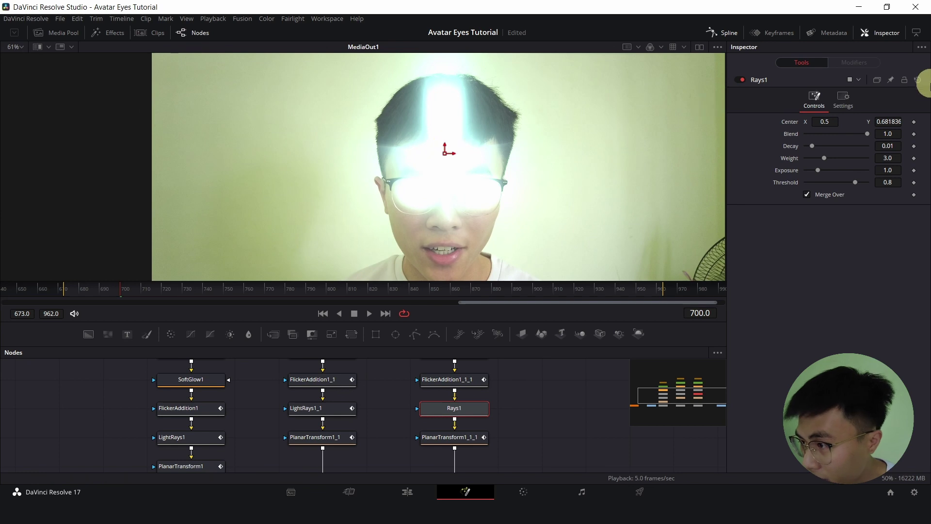
{"action": "left_click_drag", "start_coordinate": [869, 134], "coordinate": [847, 131]}
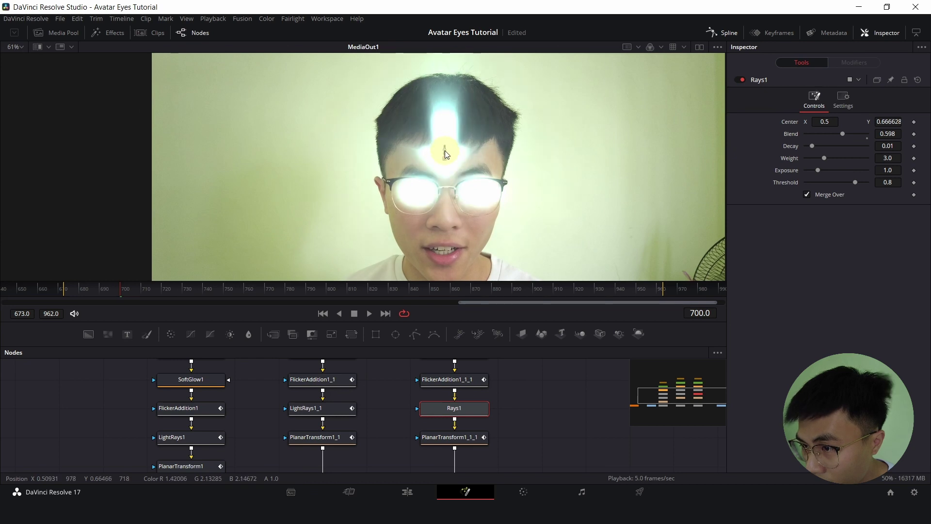
{"action": "mouse_move", "coordinate": [444, 145]}
{"action": "left_mouse_down"}
{"action": "mouse_move", "coordinate": [444, 118]}
{"action": "mouse_move", "coordinate": [446, 141]}
{"action": "mouse_move", "coordinate": [448, 132]}
{"action": "left_mouse_up"}
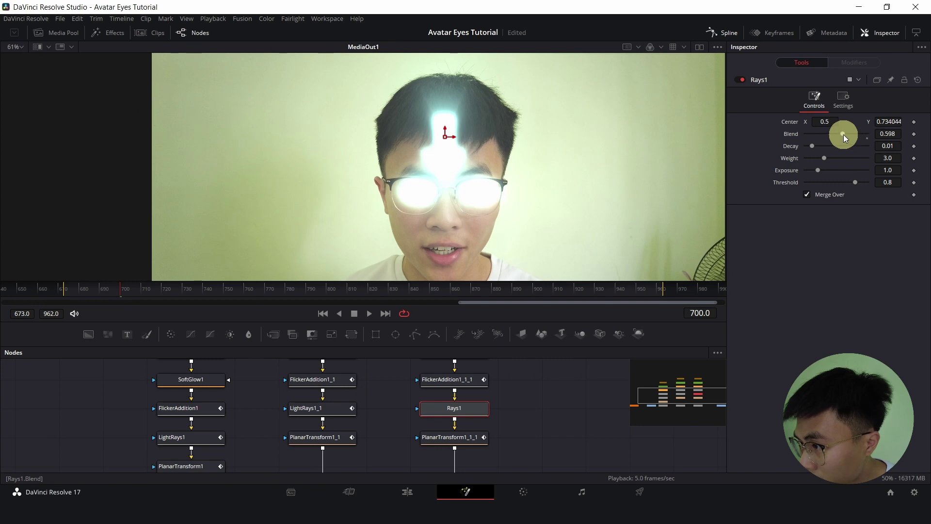
{"action": "left_click", "coordinate": [914, 134]}
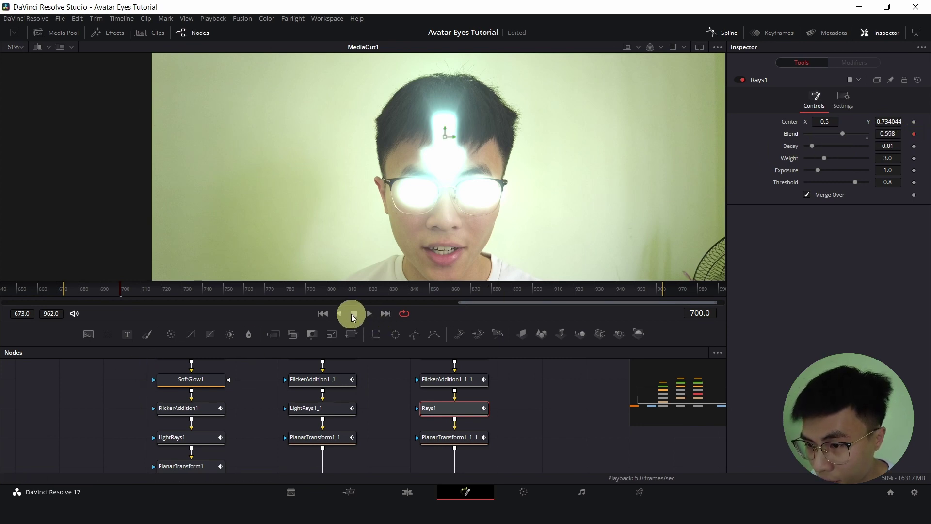
- Fade Rays1's Blend out at the first frame and lower it to 0.26 at frame 715
{"action": "left_click", "coordinate": [322, 313]}
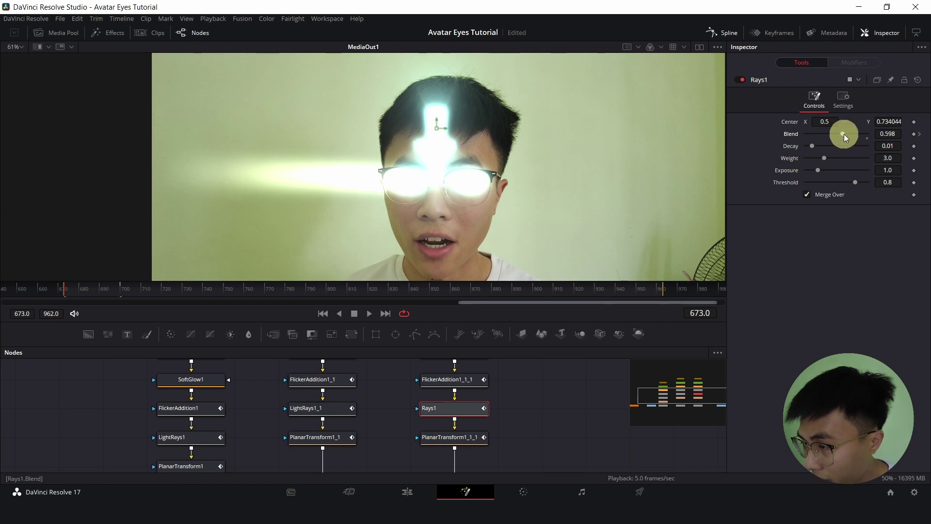
{"action": "left_click_drag", "start_coordinate": [844, 137], "coordinate": [791, 134]}
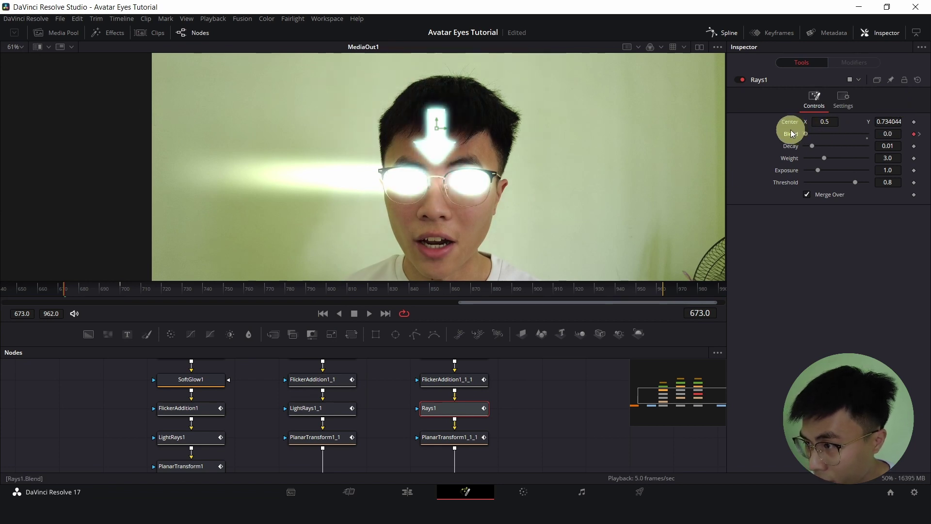
{"action": "left_click", "coordinate": [152, 289]}
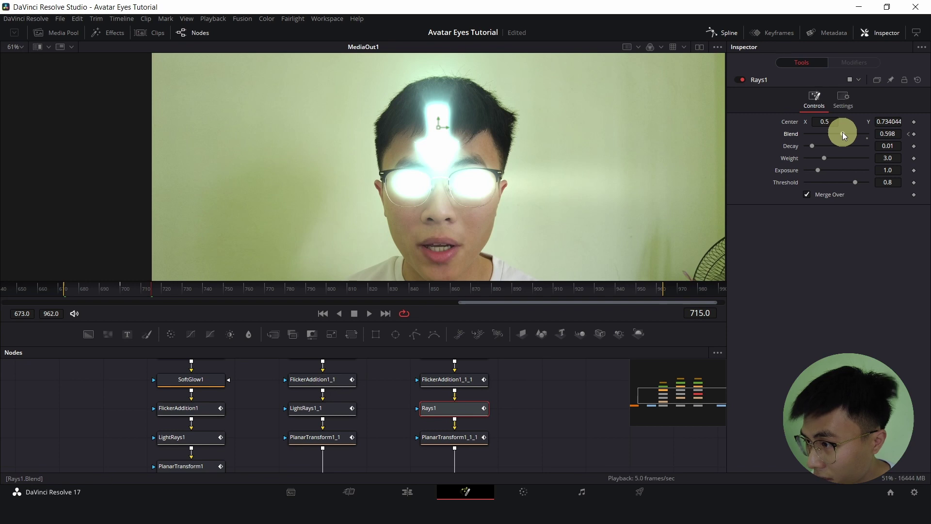
{"action": "left_click_drag", "start_coordinate": [842, 132], "coordinate": [822, 133]}
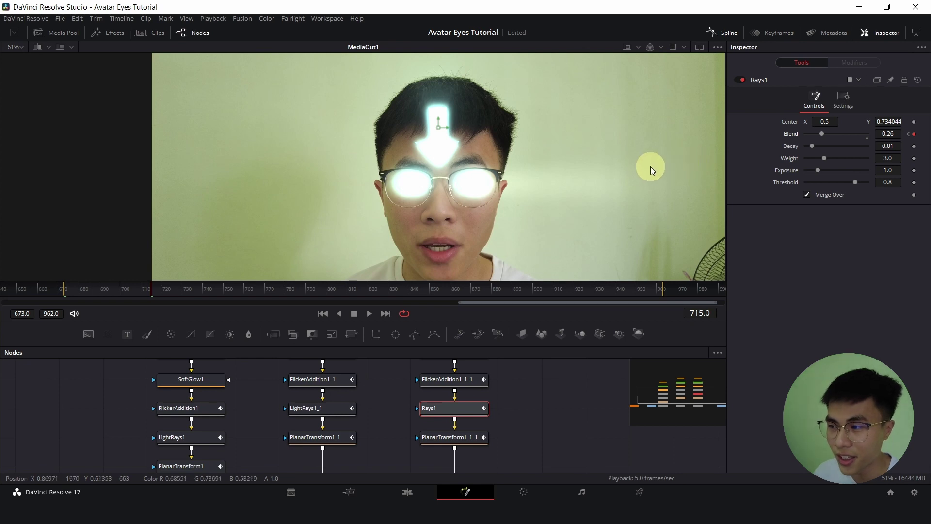
- Compare frames 700 and 715, then play the animated forehead glow from around frame 680
{"action": "scroll", "coordinate": [650, 167], "scroll_direction": "down", "scroll_amount": 2}
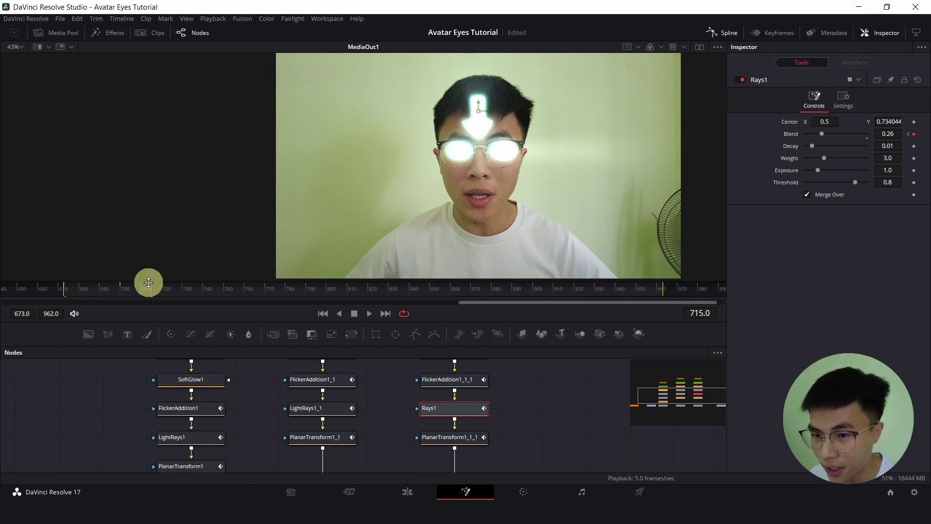
{"action": "left_click", "coordinate": [120, 291]}
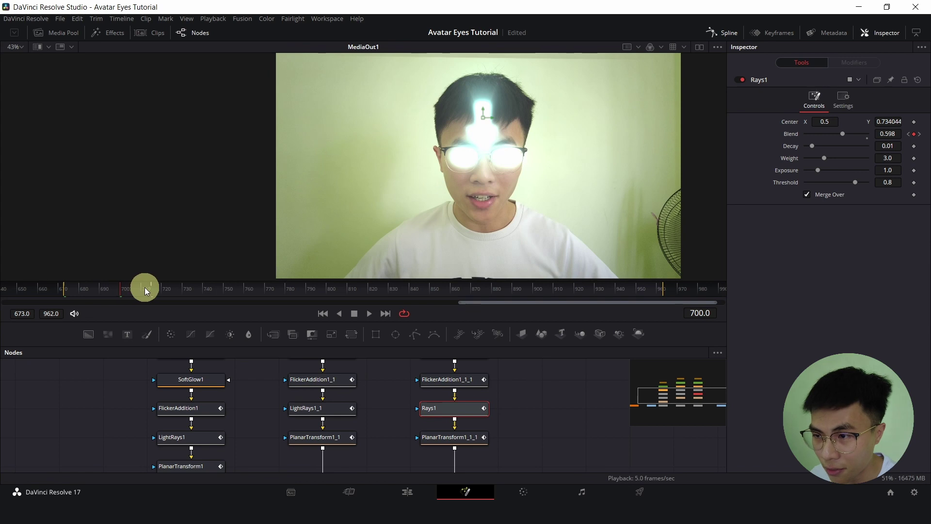
{"action": "left_click", "coordinate": [153, 289]}
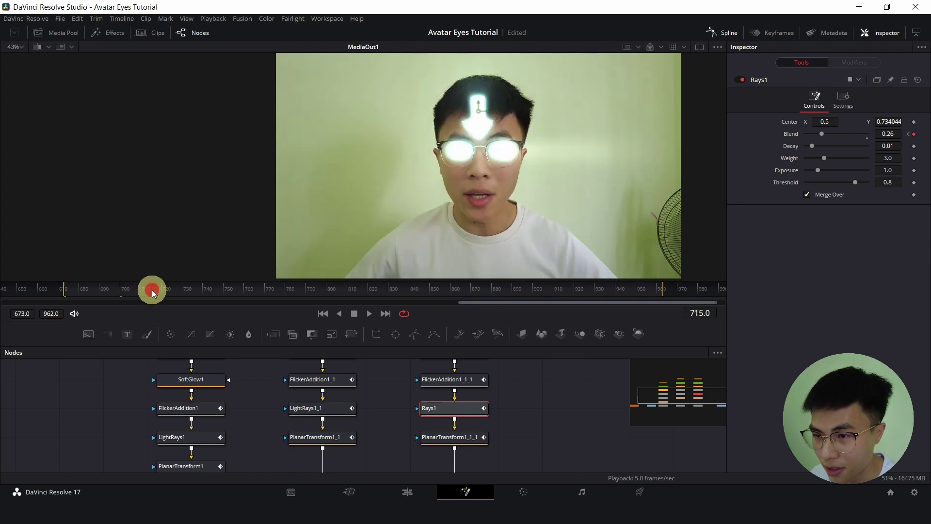
{"action": "scroll", "coordinate": [572, 424], "scroll_direction": "down", "scroll_amount": 2}
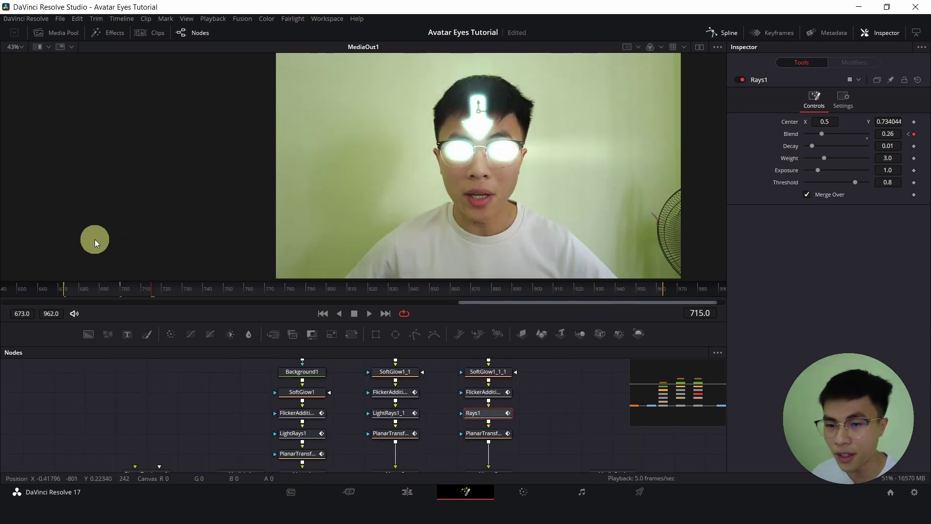
{"action": "left_click", "coordinate": [77, 281]}
{"action": "key", "text": "space"}
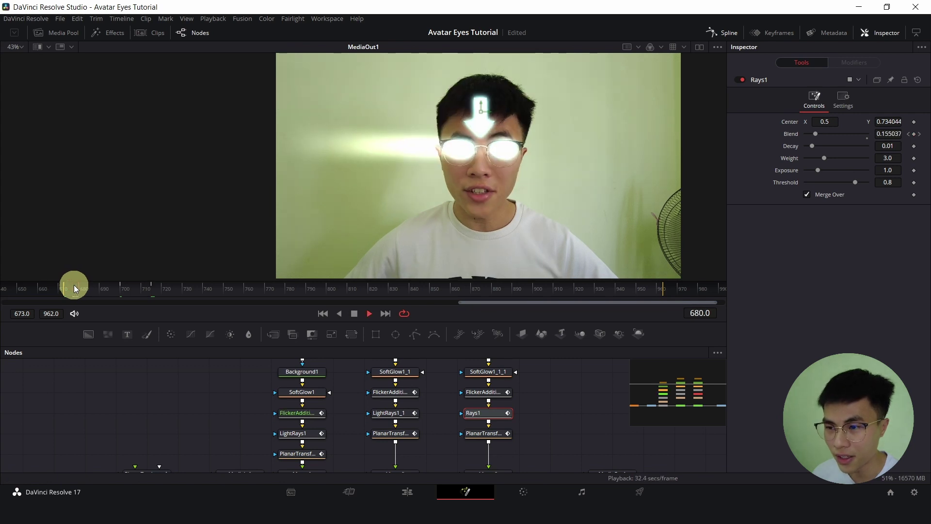
{"action": "left_click", "coordinate": [141, 289]}
- Move MediaIn1 beside PlanarTracker1 and insert a Color Corrector after it
{"action": "left_click_drag", "start_coordinate": [140, 289], "coordinate": [233, 284]}
{"action": "mouse_move", "coordinate": [167, 426]}
{"action": "left_mouse_down"}
{"action": "mouse_move", "coordinate": [233, 396]}
{"action": "mouse_move", "coordinate": [155, 434]}
{"action": "left_mouse_up"}
{"action": "scroll", "coordinate": [257, 403], "scroll_direction": "down", "scroll_amount": 2}
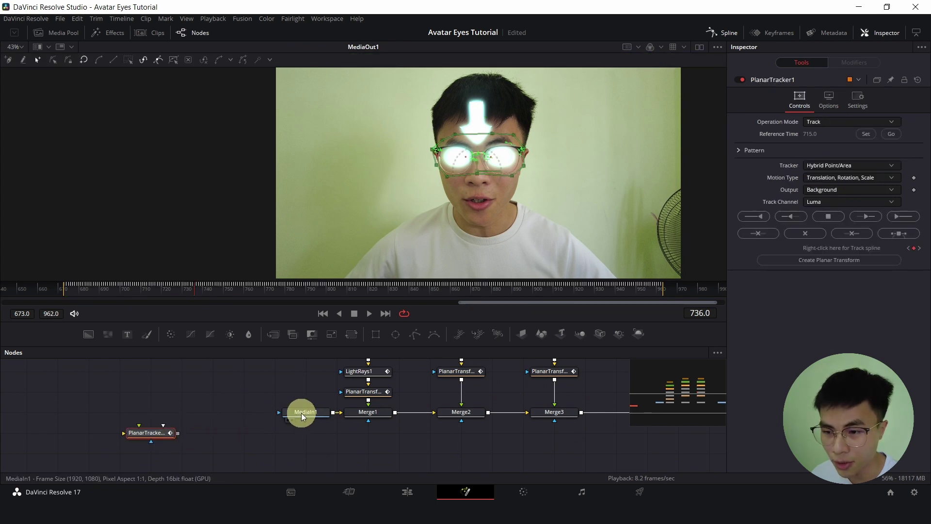
{"action": "left_click_drag", "start_coordinate": [301, 413], "coordinate": [189, 420]}
{"action": "key", "text": "shift+space"}
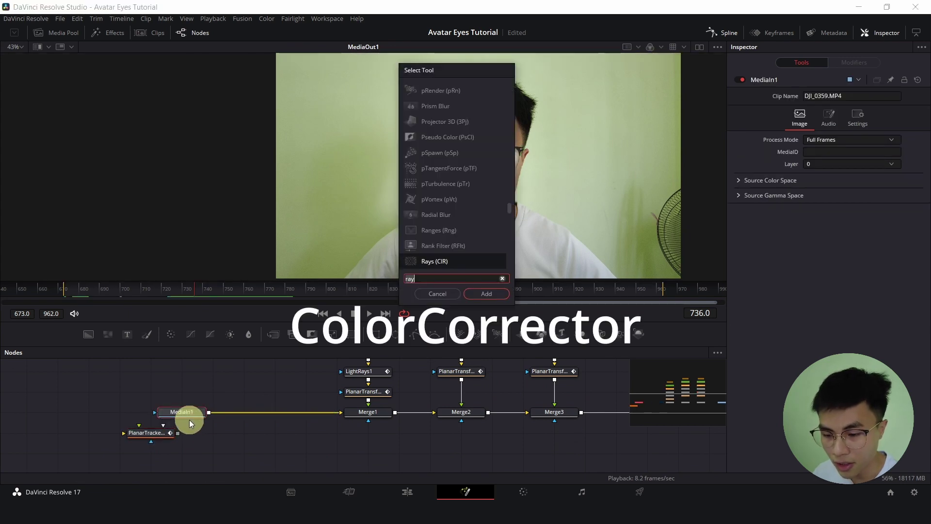
{"action": "type", "text": "c"}
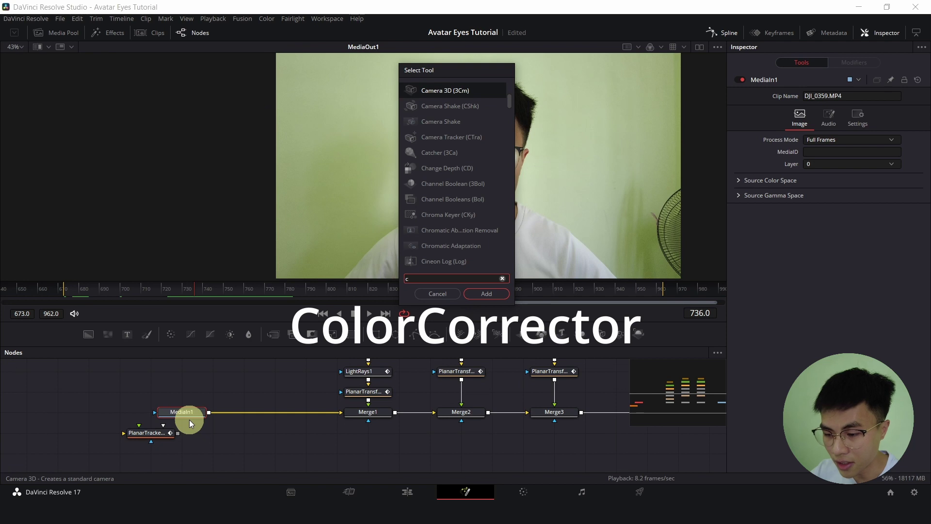
{"action": "type", "text": "olor"}
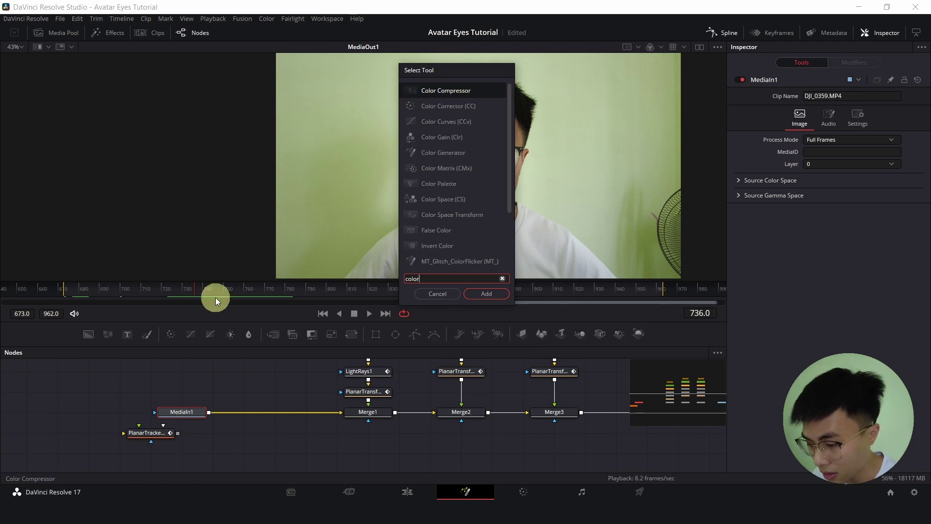
{"action": "key", "text": "Down"}
{"action": "key", "text": "Return"}
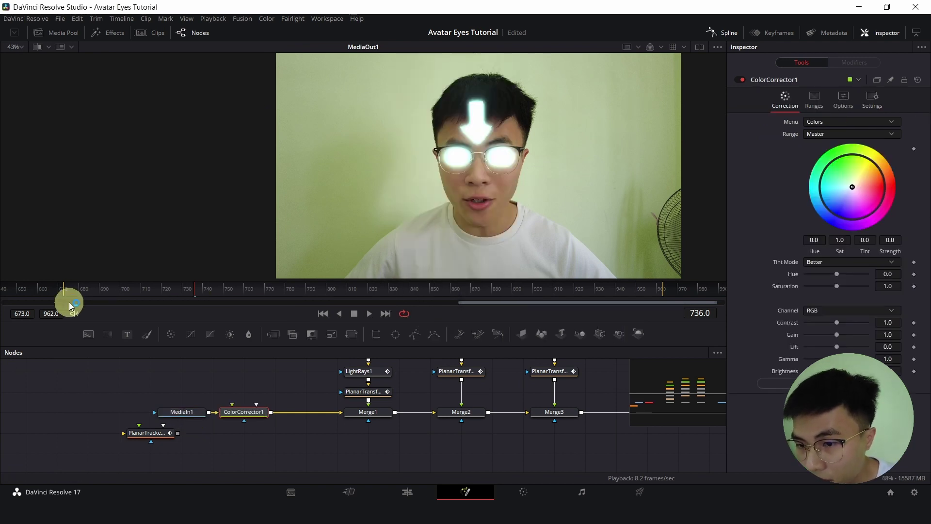
- Keyframe ColorCorrector1 Brightness at frame 673, then ramp it to -0.42 by frame 701
{"action": "left_click", "coordinate": [321, 313]}
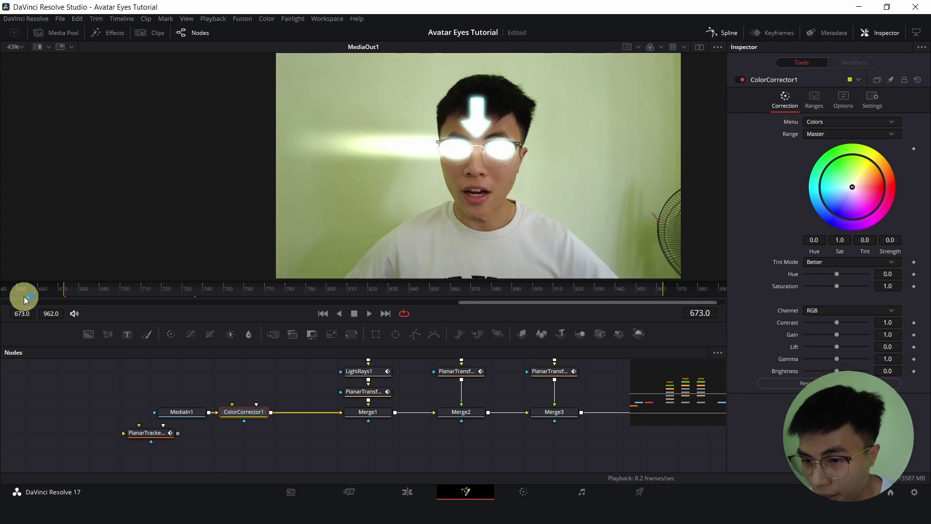
{"action": "left_click", "coordinate": [915, 371]}
{"action": "left_click", "coordinate": [124, 291]}
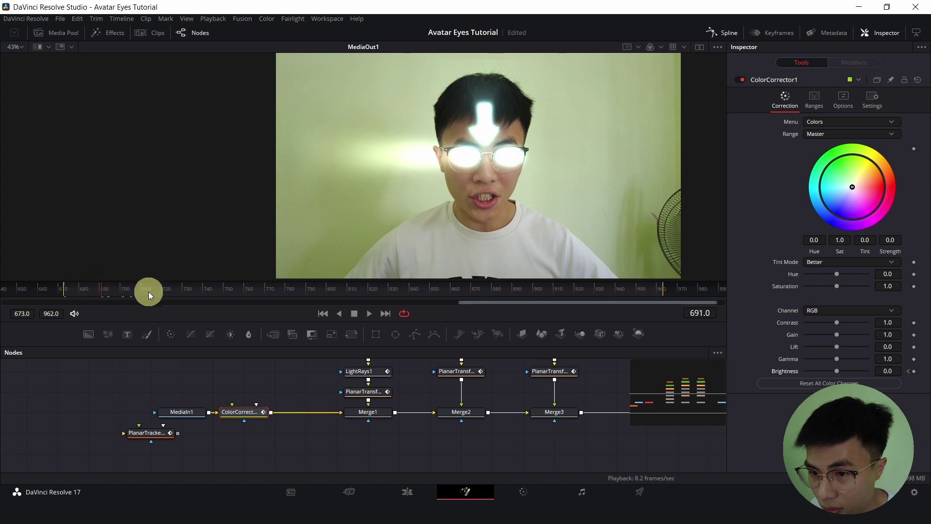
{"action": "left_click_drag", "start_coordinate": [839, 370], "coordinate": [730, 381]}
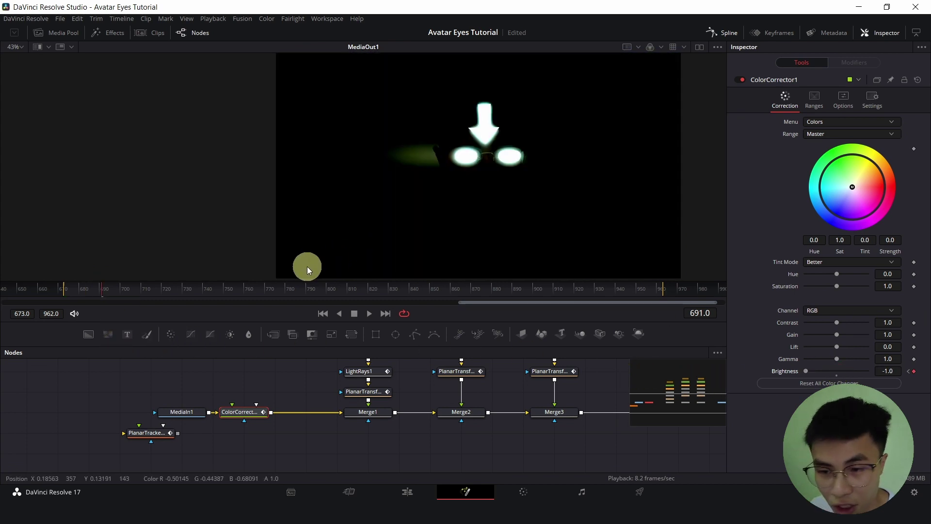
{"action": "left_click_drag", "start_coordinate": [130, 293], "coordinate": [124, 290]}
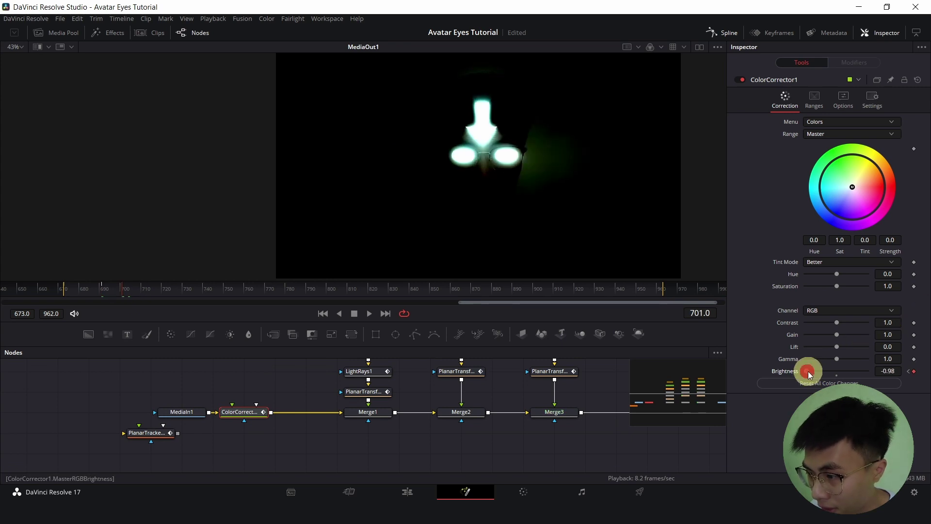
{"action": "left_click_drag", "start_coordinate": [813, 371], "coordinate": [825, 371]}
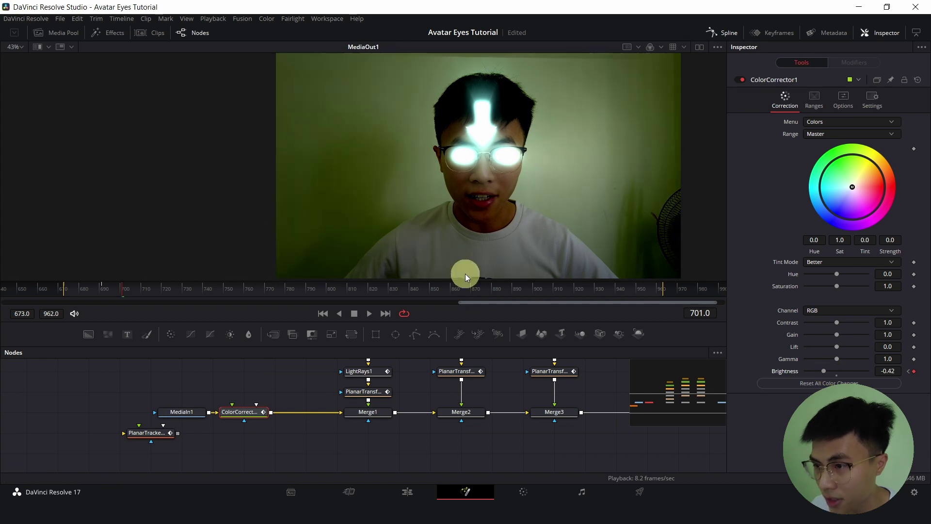
- Switch to the Edit page and play the darkening effect from the clip start
{"action": "left_click", "coordinate": [412, 490]}
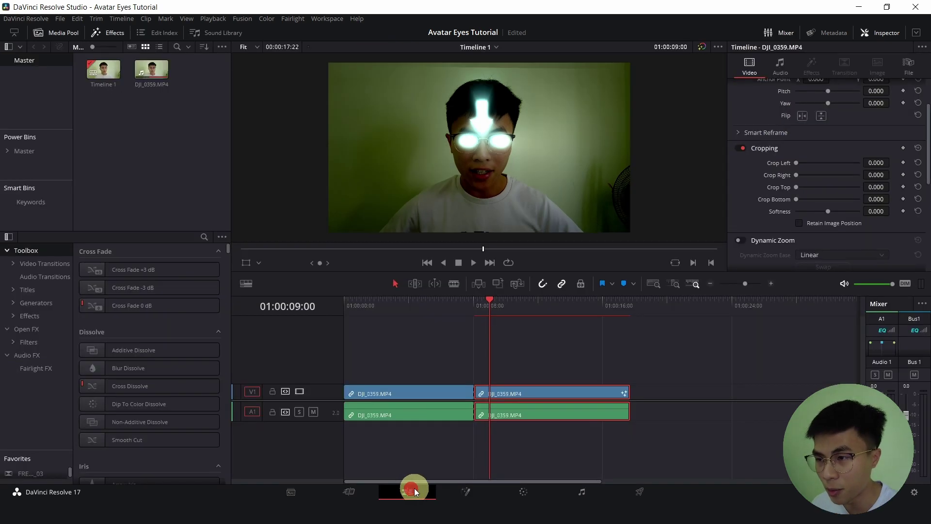
{"action": "left_click", "coordinate": [478, 304]}
{"action": "key", "text": "space"}
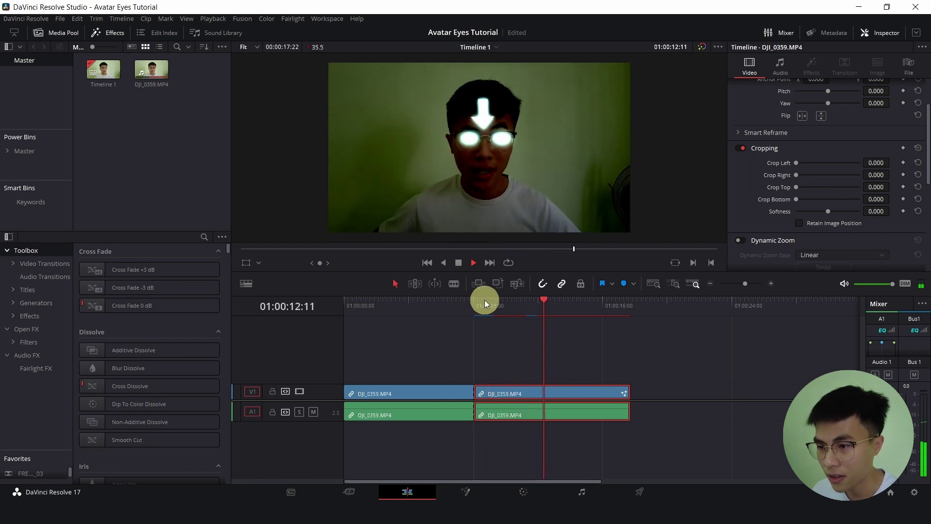
{"action": "left_click", "coordinate": [481, 303]}
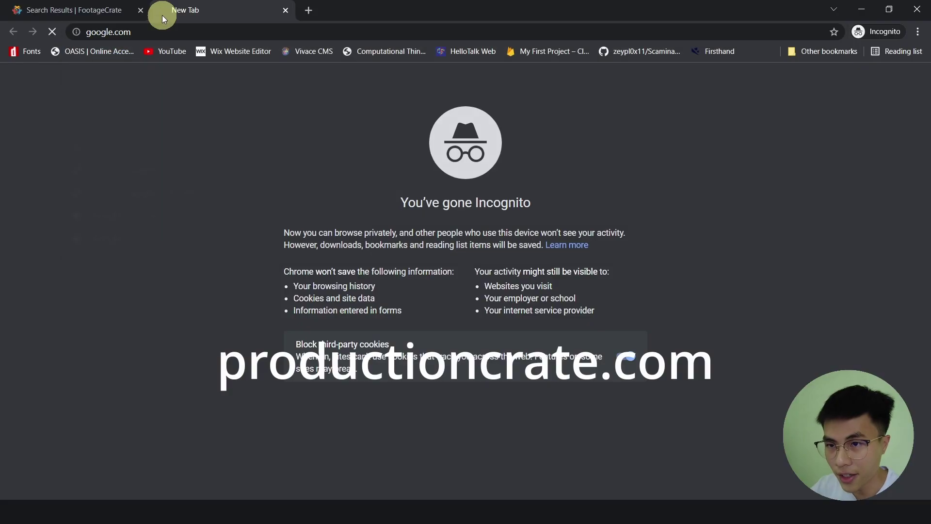
- Google 'prodcution crate', back out of the ad, and open the 'ProductionCrate - Make it Awesome' homepage
{"action": "type", "text": "prodcu"}
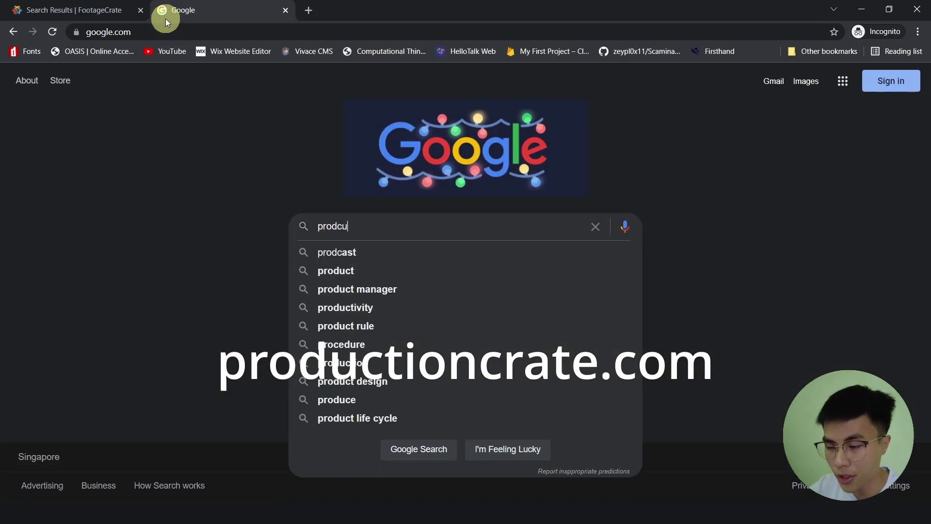
{"action": "type", "text": "tion crate"}
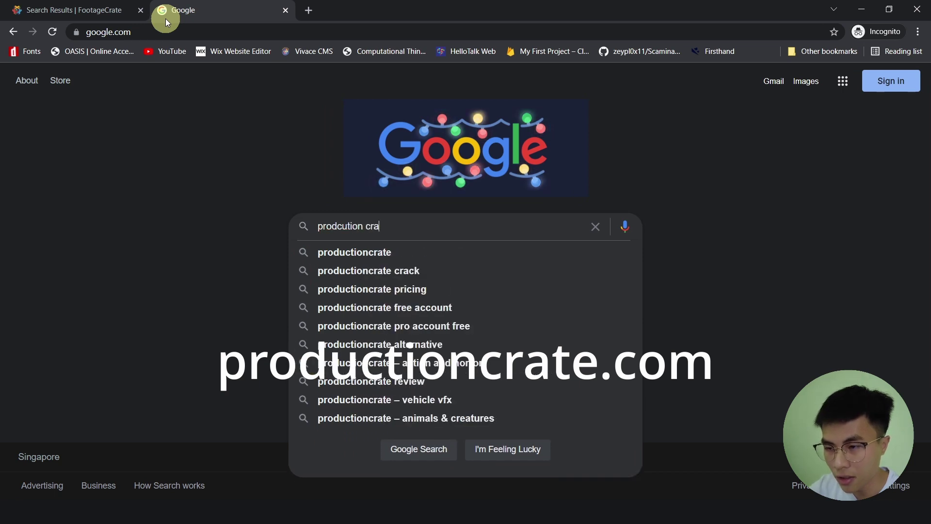
{"action": "key", "text": "Return"}
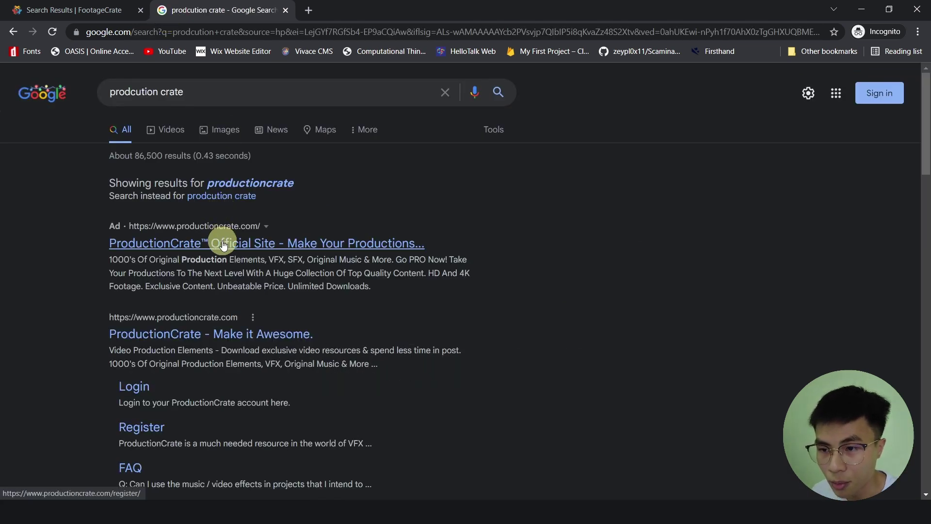
{"action": "left_click", "coordinate": [224, 244]}
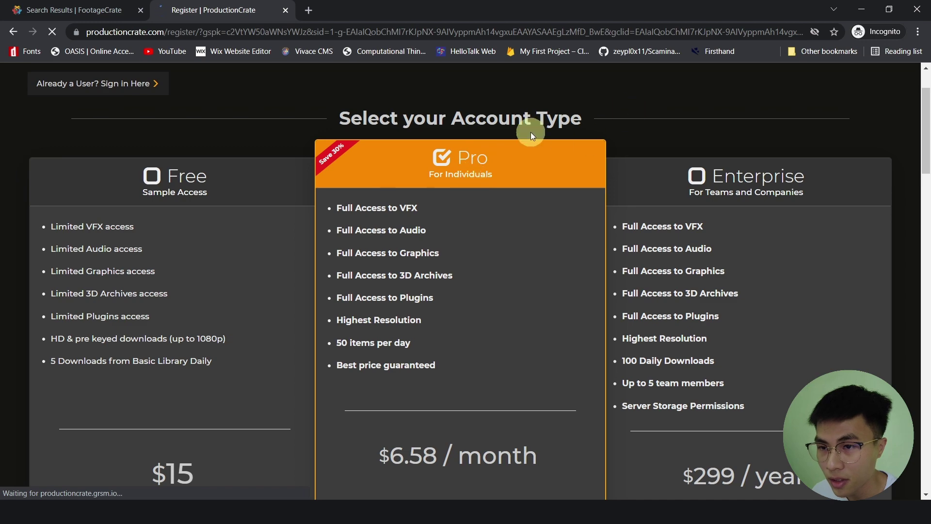
{"action": "key", "text": "alt+Left"}
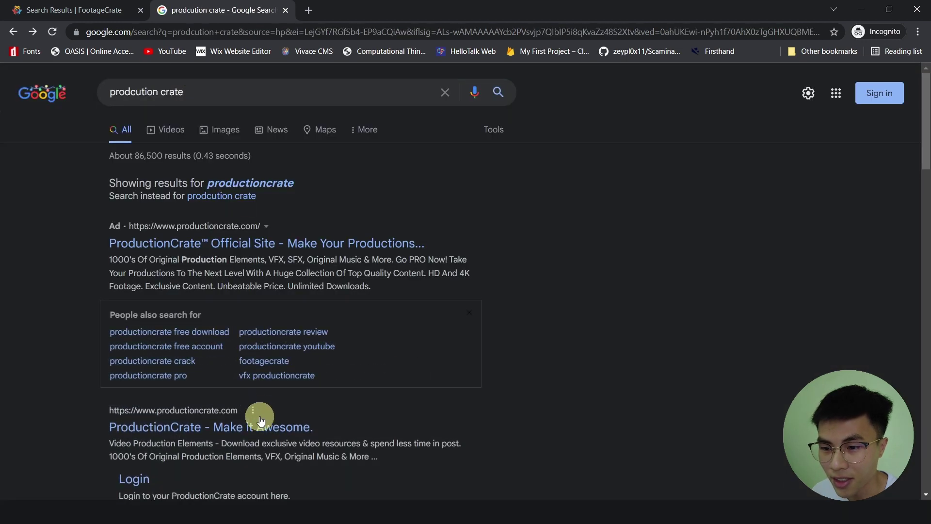
{"action": "left_click", "coordinate": [262, 426]}
- Search ProductionCrate for 'magic' and browse the free items in the Force Fields collection
{"action": "left_click", "coordinate": [415, 87]}
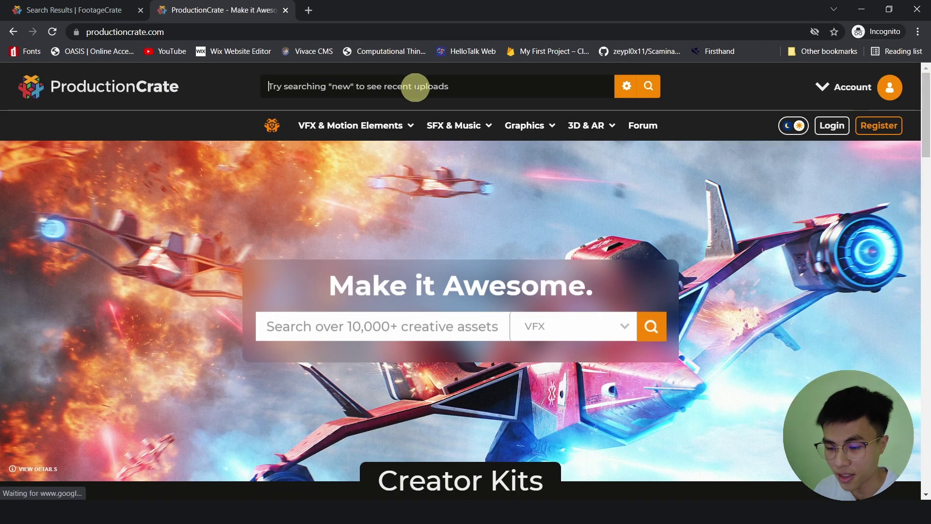
{"action": "type", "text": "magic"}
{"action": "key", "text": "Return"}
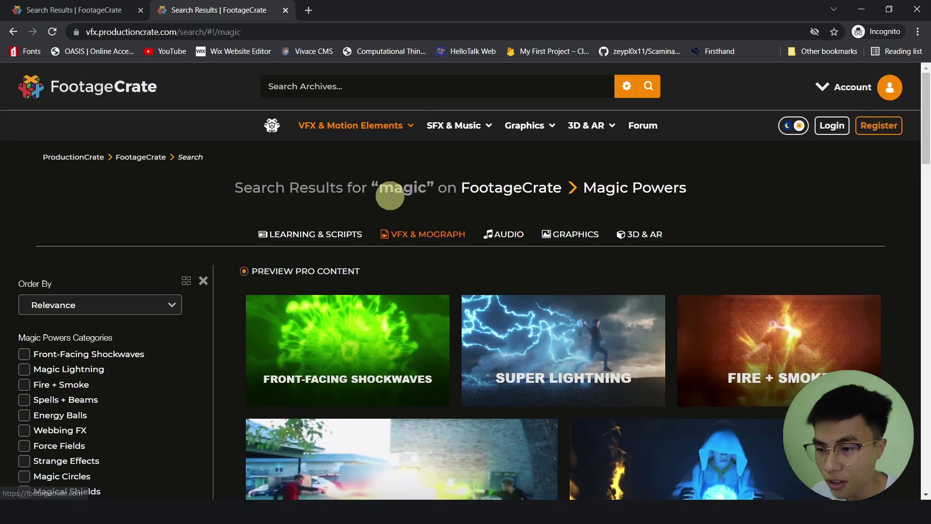
{"action": "scroll", "coordinate": [577, 368], "scroll_direction": "down", "scroll_amount": 6}
{"action": "scroll", "coordinate": [660, 272], "scroll_direction": "down", "scroll_amount": 2}
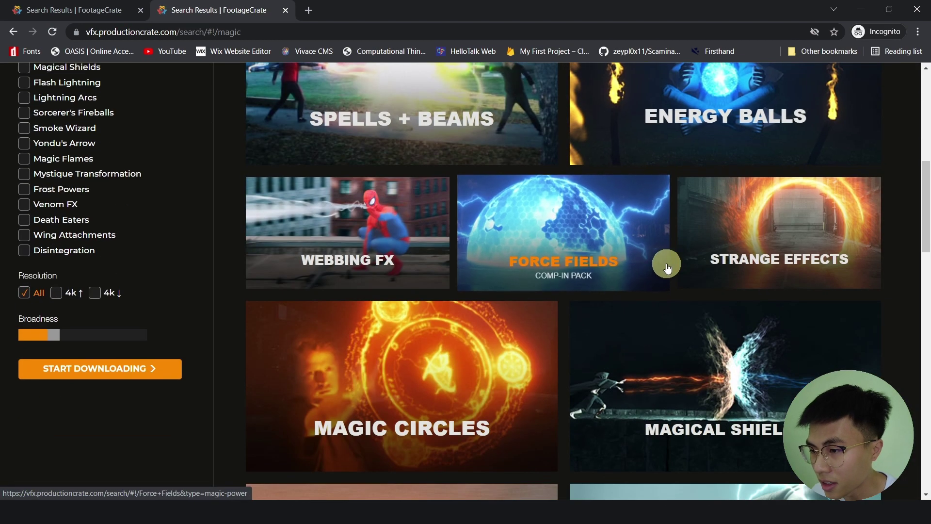
{"action": "left_click", "coordinate": [587, 257]}
{"action": "scroll", "coordinate": [600, 180], "scroll_direction": "up", "scroll_amount": 9}
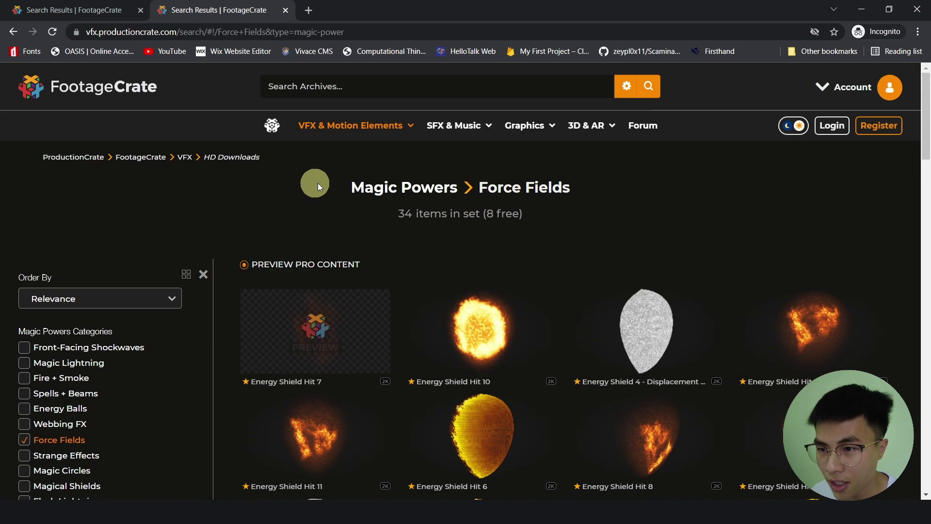
{"action": "left_click", "coordinate": [244, 266]}
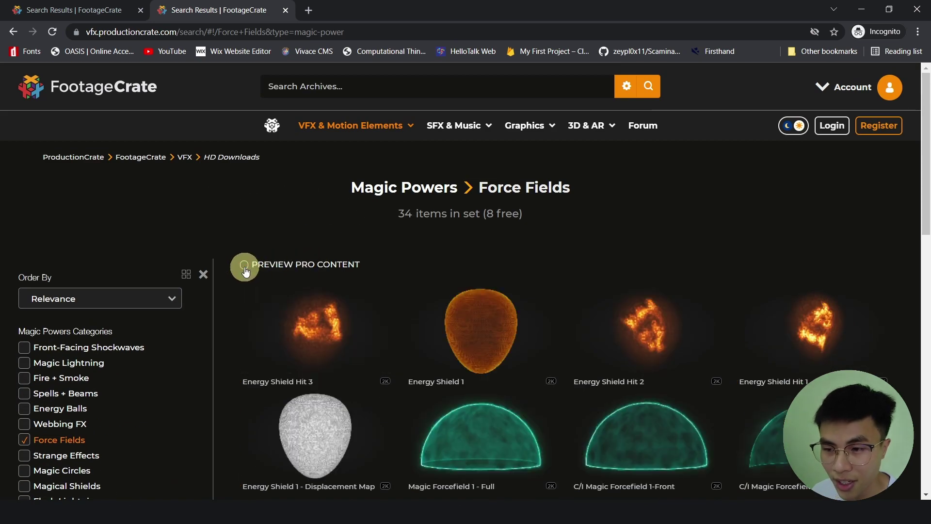
{"action": "scroll", "coordinate": [516, 330], "scroll_direction": "down", "scroll_amount": 1}
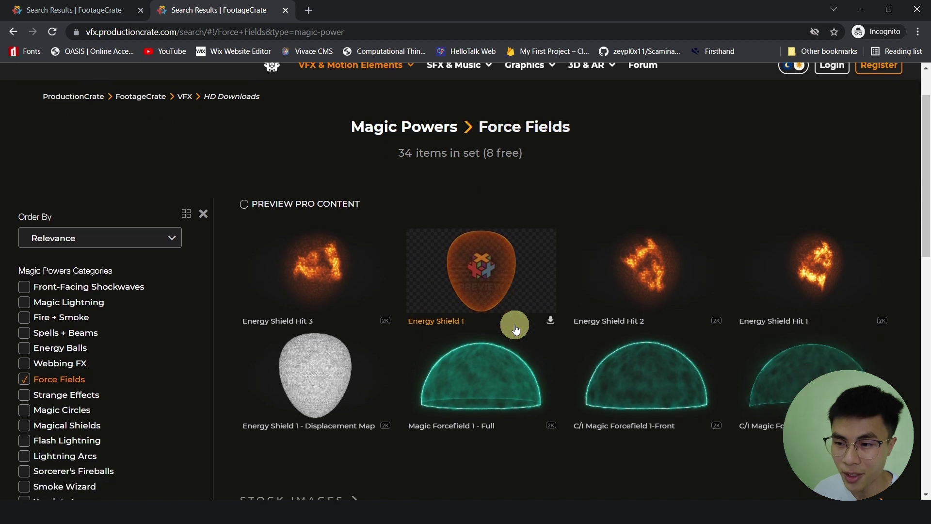
{"action": "scroll", "coordinate": [708, 369], "scroll_direction": "down", "scroll_amount": 1}
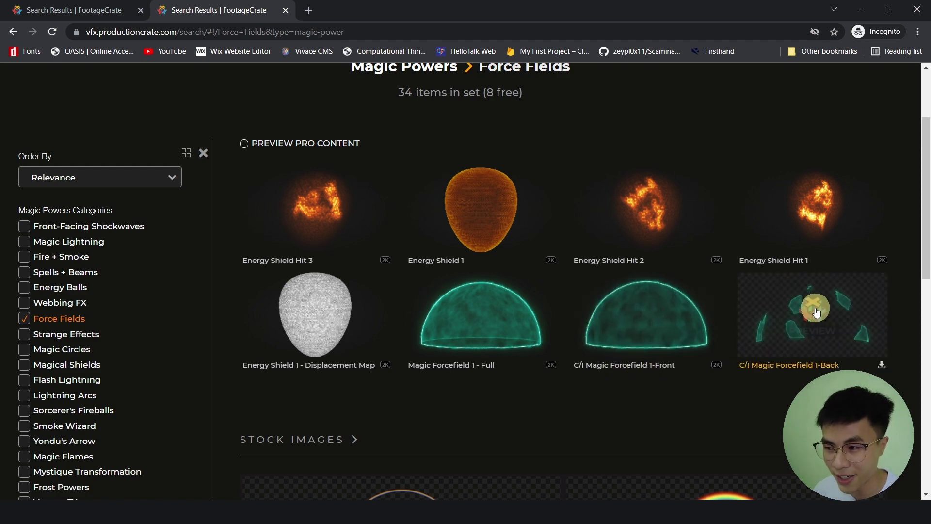
{"action": "scroll", "coordinate": [796, 339], "scroll_direction": "up", "scroll_amount": 3}
- Preview Magic Flash 6 from the Spells + Beams effects, then return to Resolve
{"action": "key", "text": "alt+Left"}
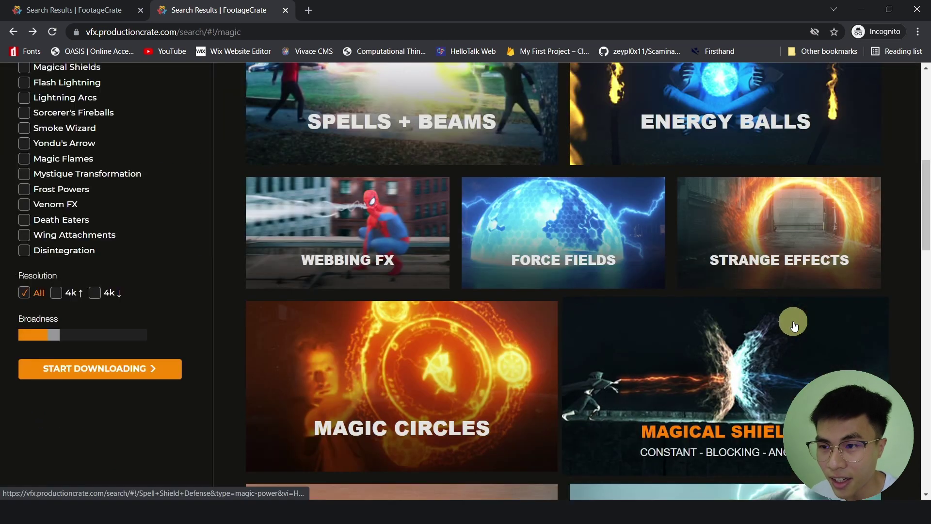
{"action": "scroll", "coordinate": [592, 313], "scroll_direction": "down", "scroll_amount": 3}
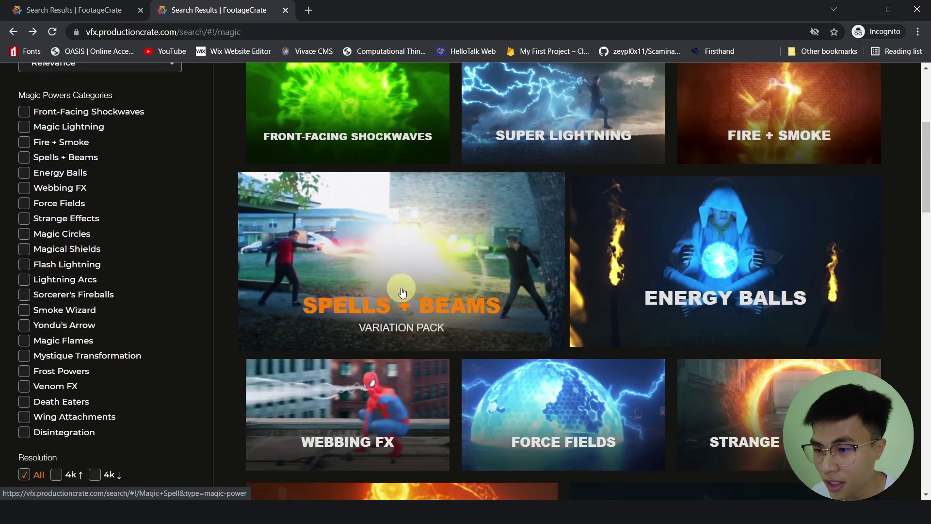
{"action": "left_click", "coordinate": [425, 276]}
{"action": "left_click", "coordinate": [559, 285]}
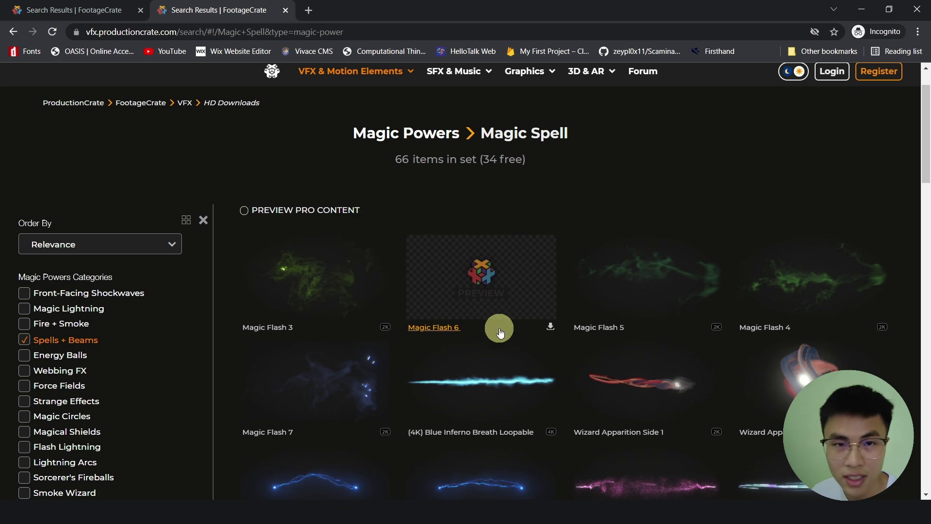
{"action": "left_click", "coordinate": [498, 277]}
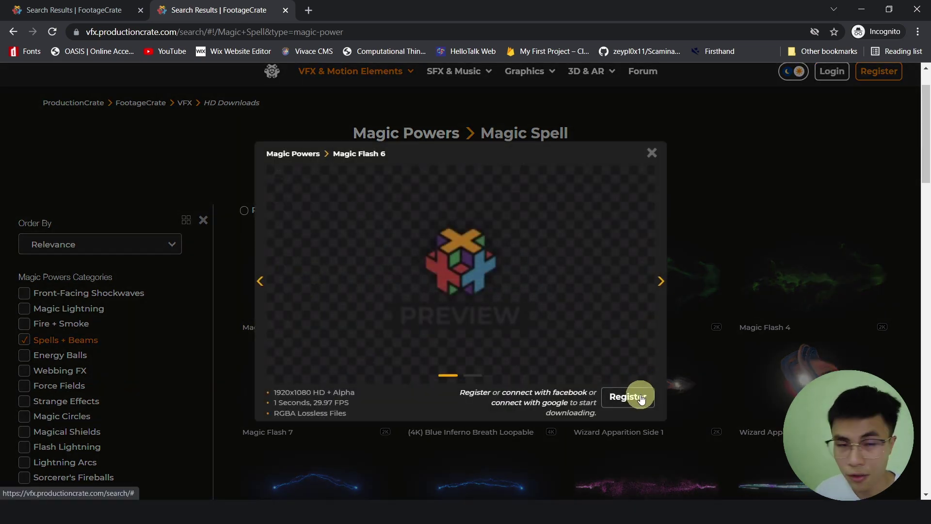
{"action": "left_click", "coordinate": [756, 339]}
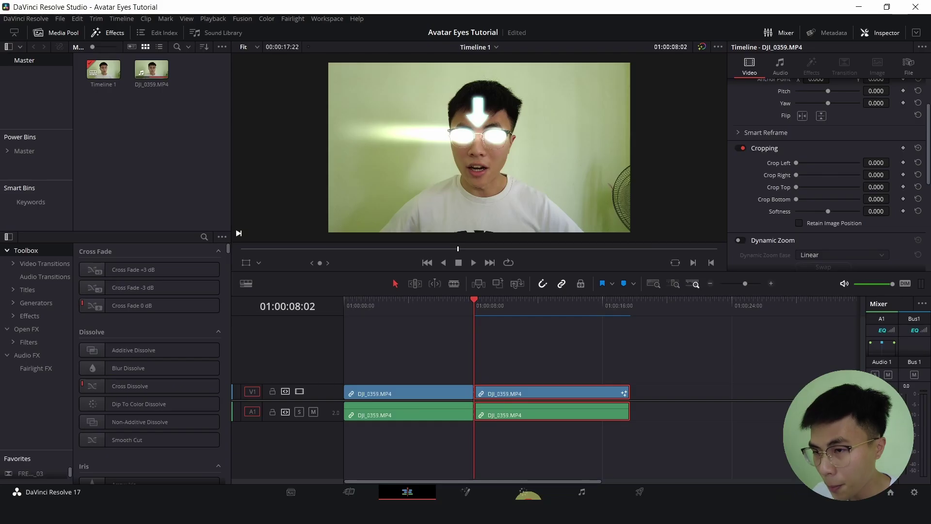
{"action": "left_click", "coordinate": [142, 163]}
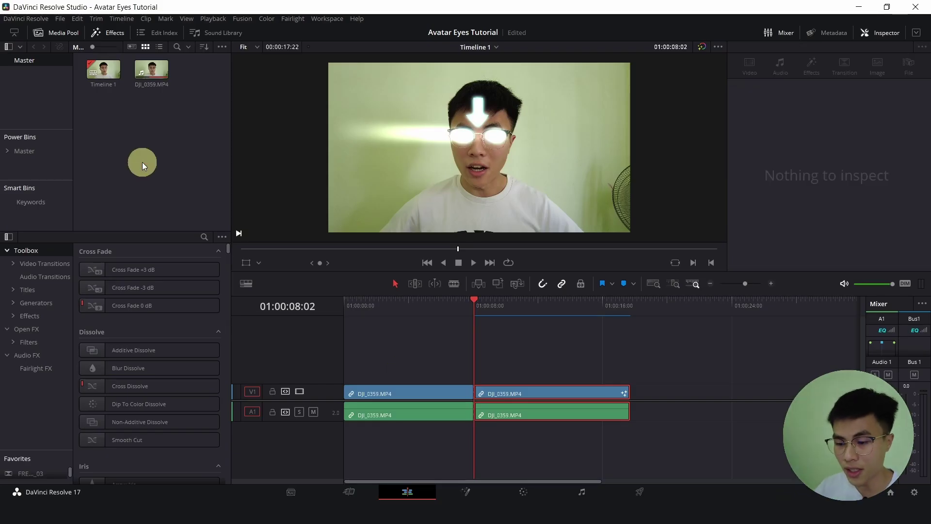
- Import all frames from Avatar Eyes > Magic Flash as the frame_[001-030].png sequence
{"action": "key", "text": "ctrl+i"}
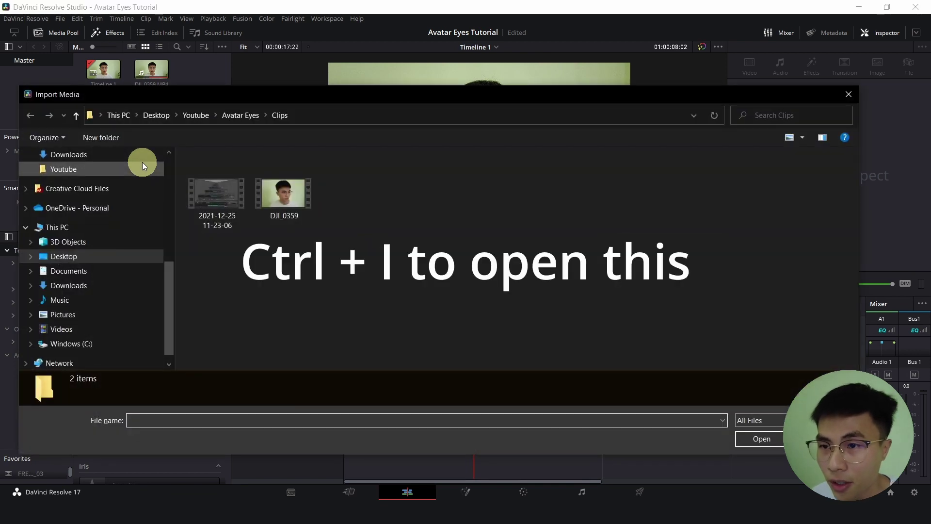
{"action": "left_click", "coordinate": [231, 116]}
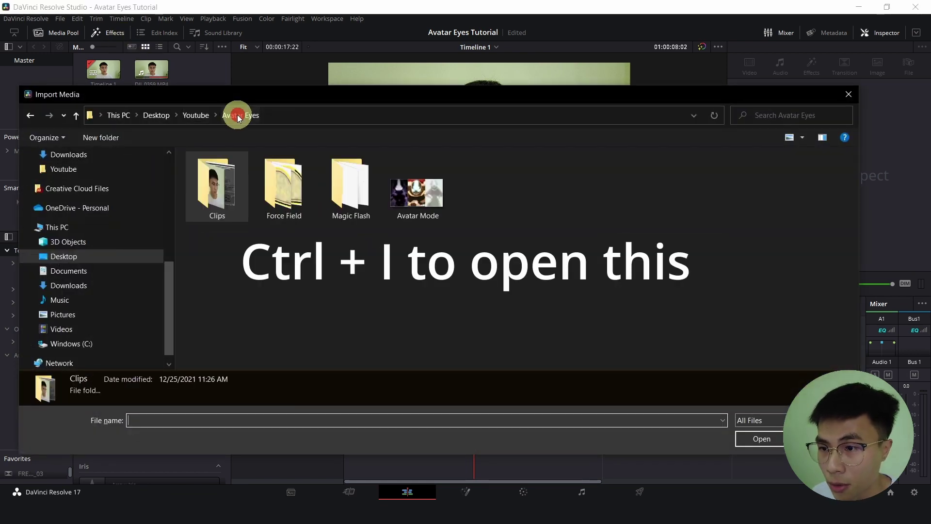
{"action": "double_click", "coordinate": [337, 195]}
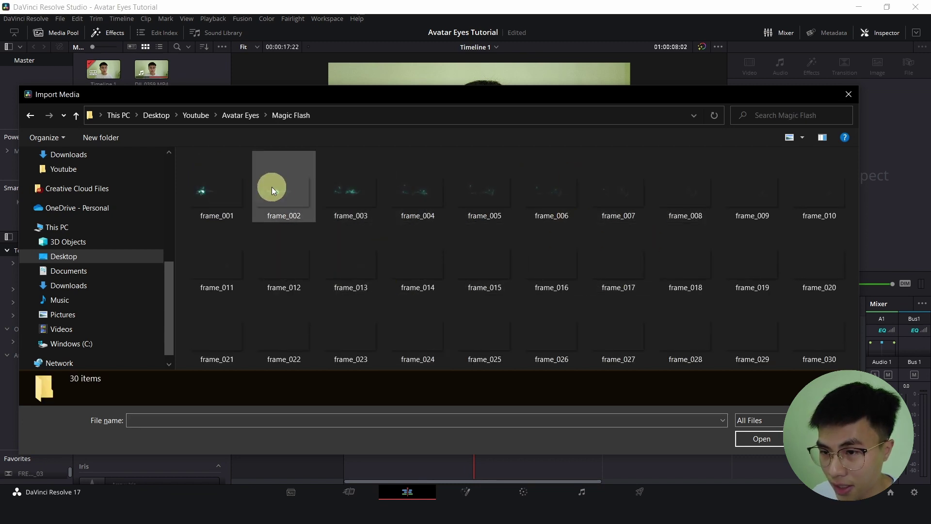
{"action": "left_click", "coordinate": [231, 188]}
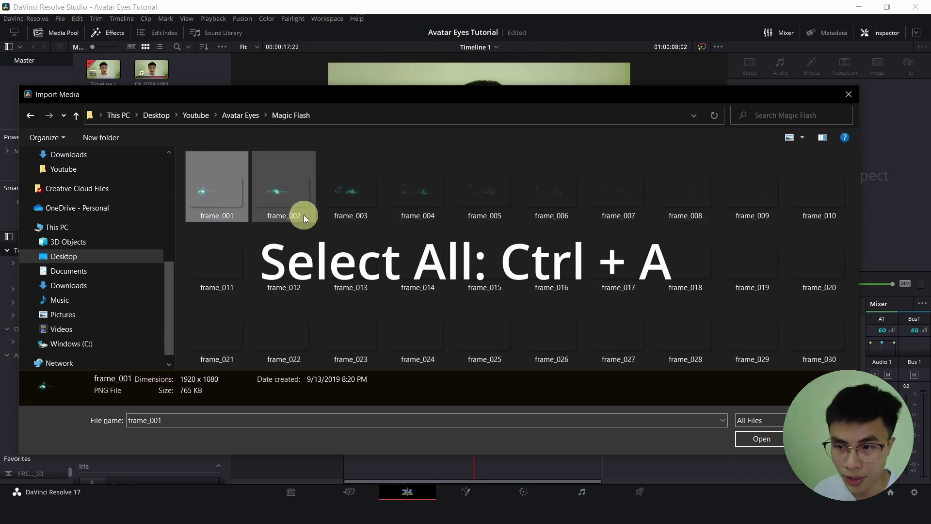
{"action": "key", "text": "ctrl+a"}
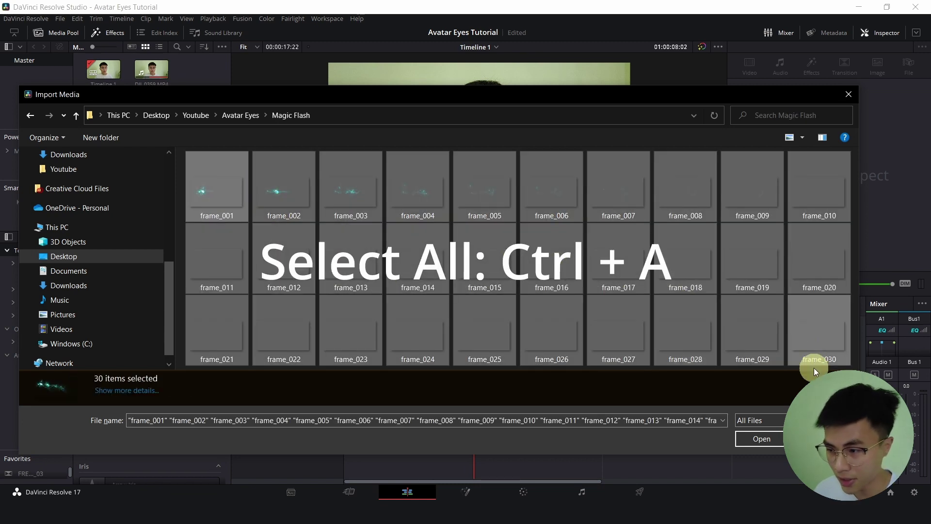
{"action": "left_click", "coordinate": [779, 437]}
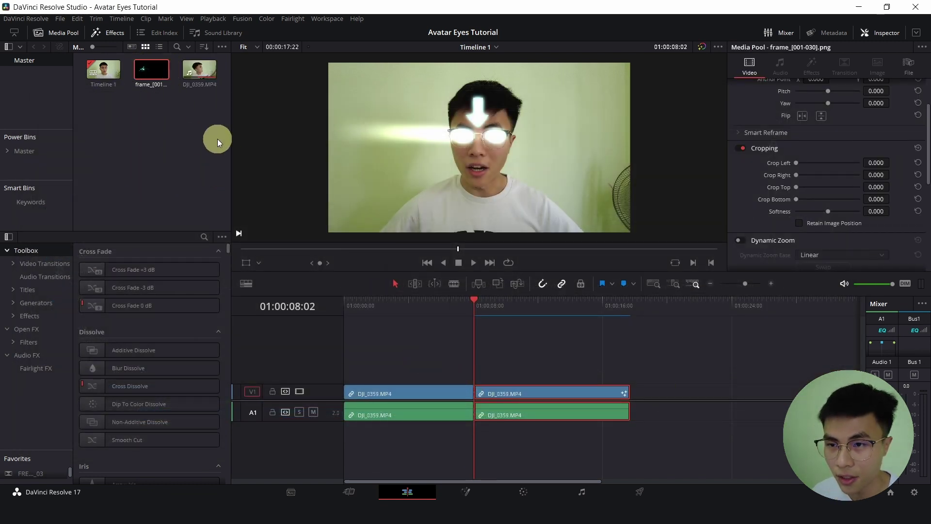
{"action": "left_click", "coordinate": [298, 487]}
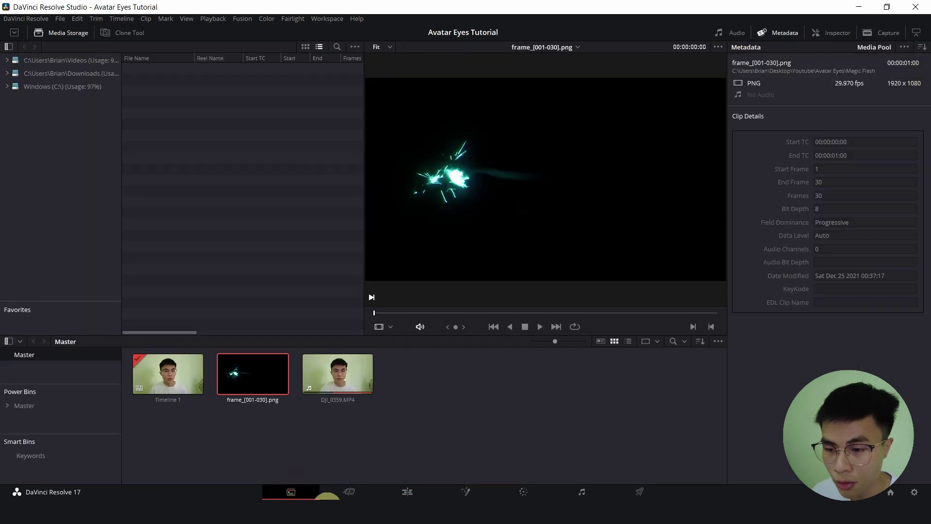
{"action": "left_click", "coordinate": [356, 46]}
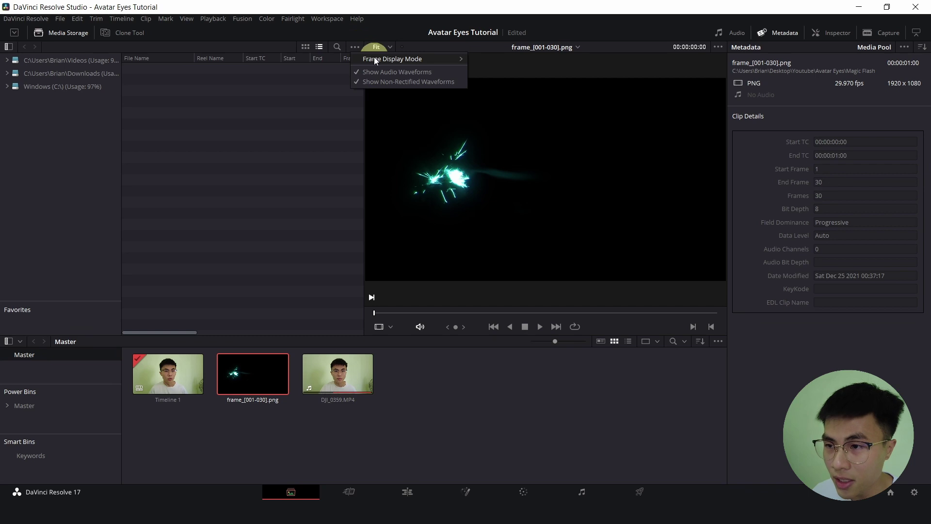
{"action": "mouse_move", "coordinate": [376, 58]}
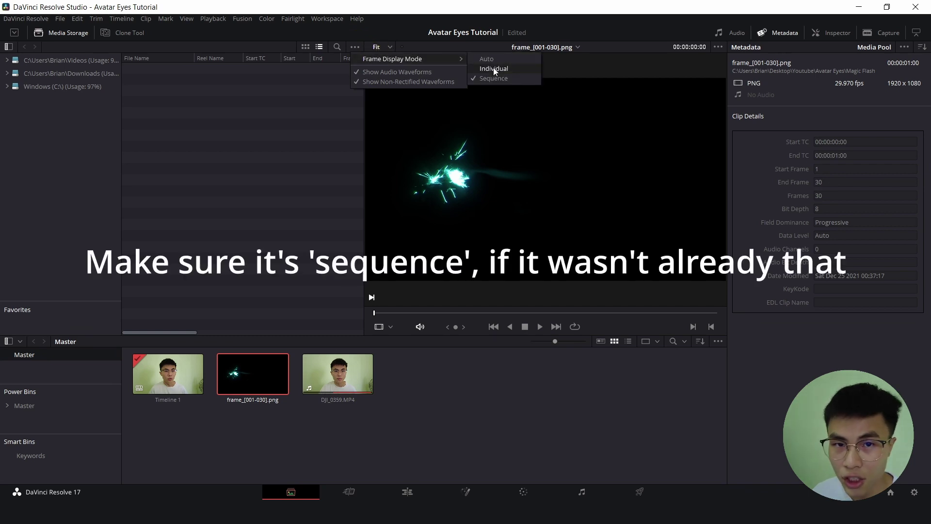
{"action": "left_click", "coordinate": [504, 81]}
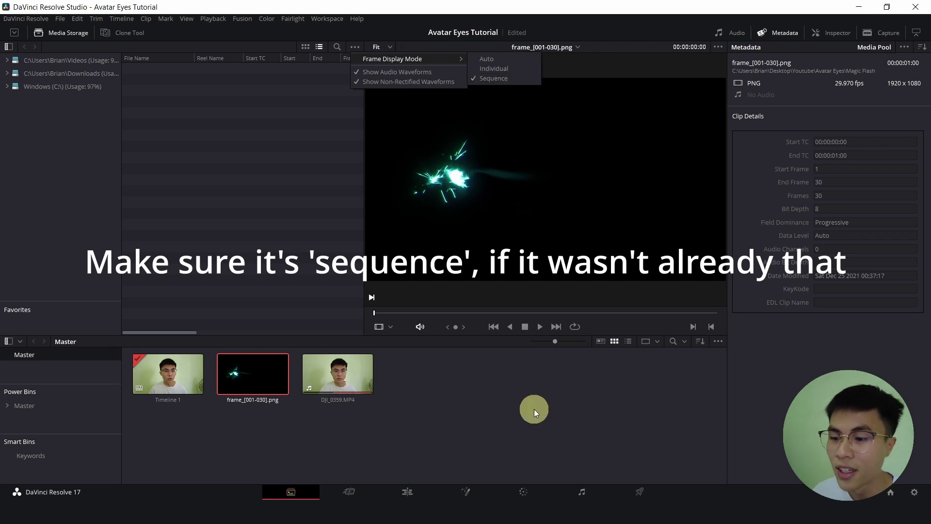
{"action": "left_click", "coordinate": [417, 491]}
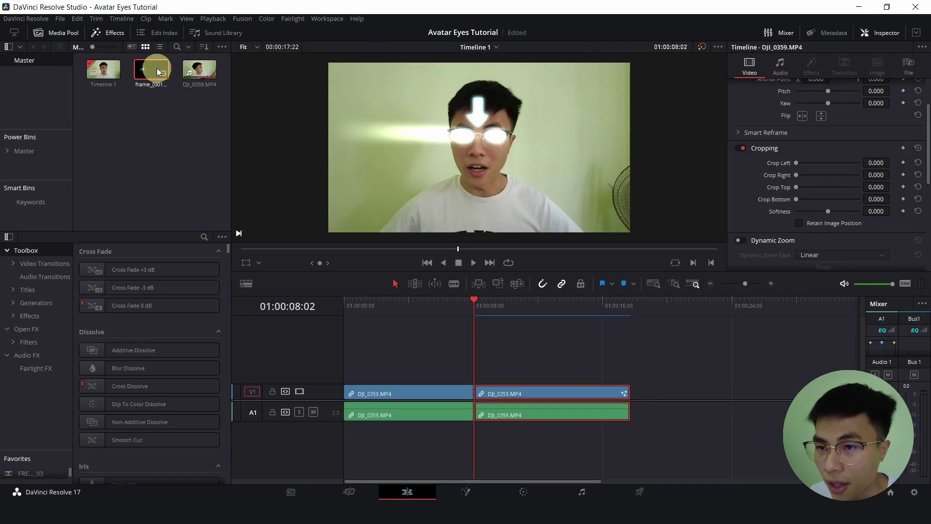
- Place the flash sequence on V2 at the playhead and shift it up toward the eyes
{"action": "left_click_drag", "start_coordinate": [151, 71], "coordinate": [502, 365]}
{"action": "left_click", "coordinate": [483, 377]}
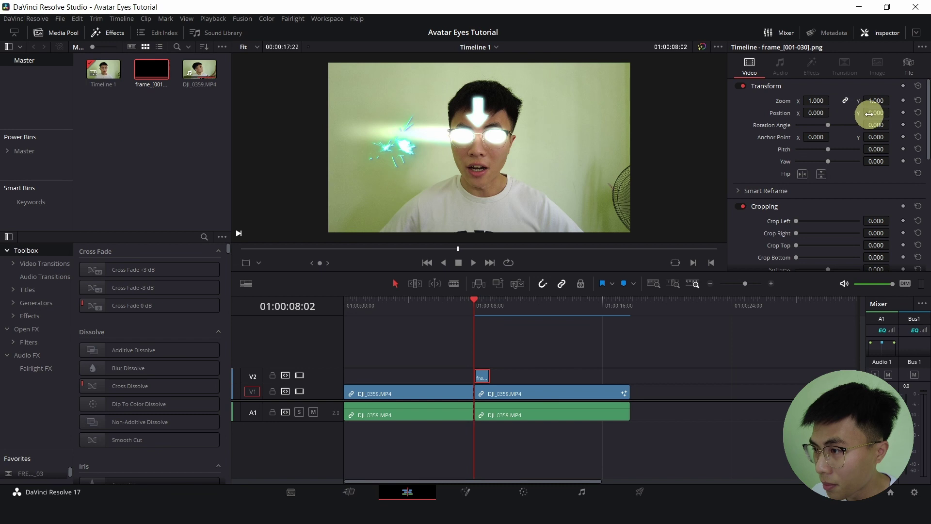
{"action": "left_click_drag", "start_coordinate": [878, 113], "coordinate": [892, 113]}
{"action": "left_click_drag", "start_coordinate": [817, 112], "coordinate": [912, 115]}
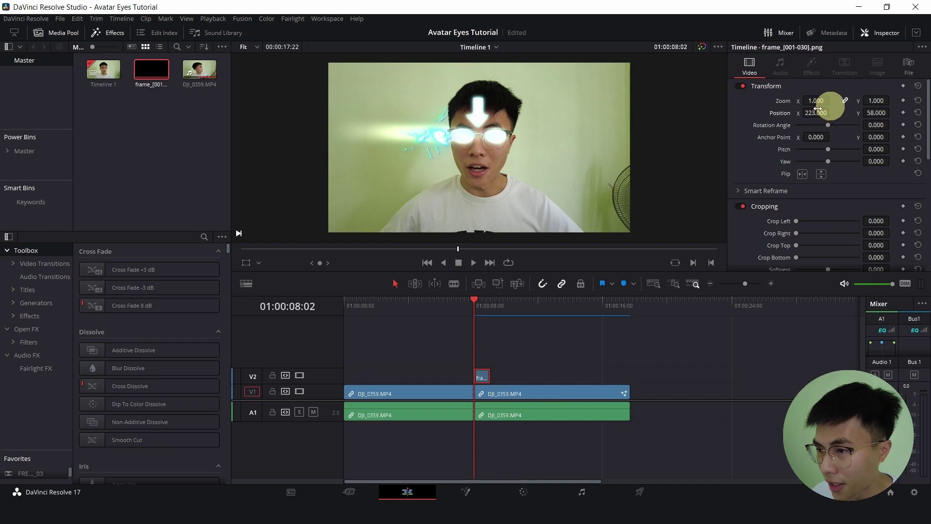
- Set the flash clip's Composite Mode to Add and play the effect back
{"action": "scroll", "coordinate": [834, 213], "scroll_direction": "down", "scroll_amount": 3}
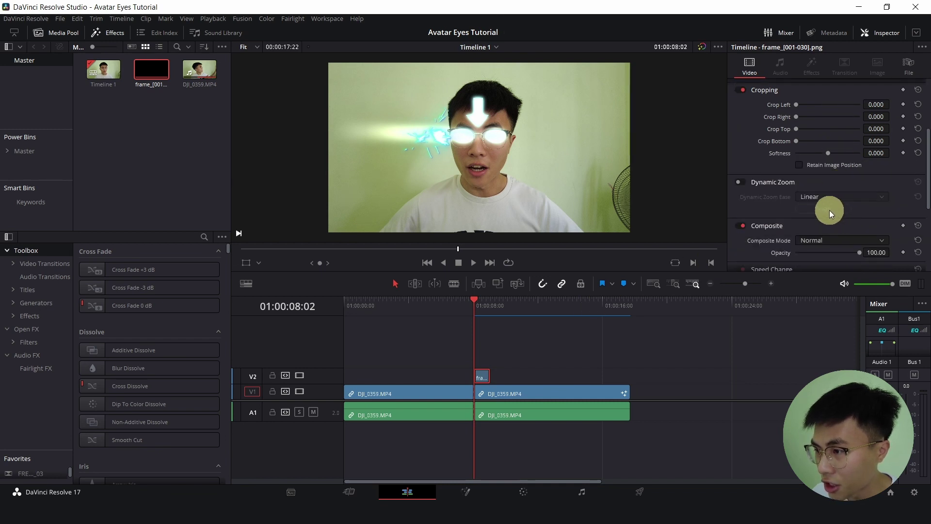
{"action": "scroll", "coordinate": [831, 214], "scroll_direction": "down", "scroll_amount": 1}
{"action": "left_click", "coordinate": [827, 211]}
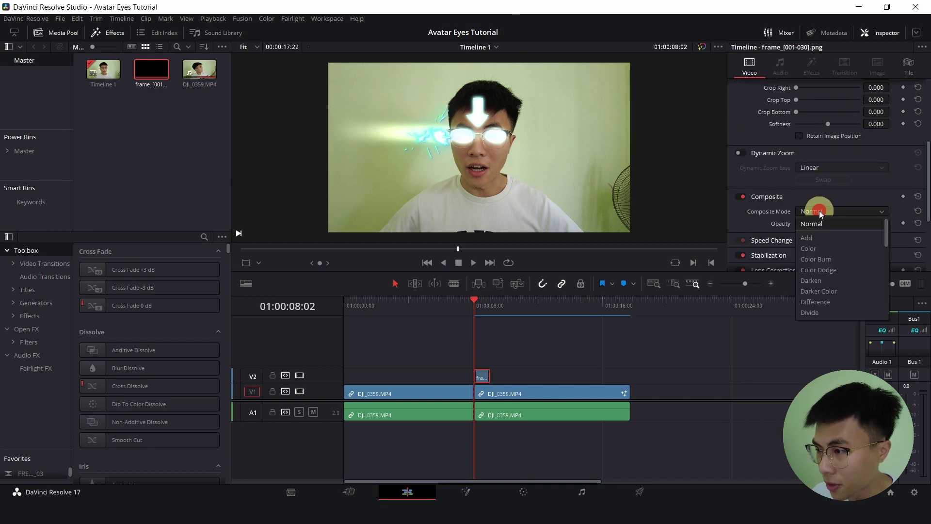
{"action": "left_click", "coordinate": [827, 238]}
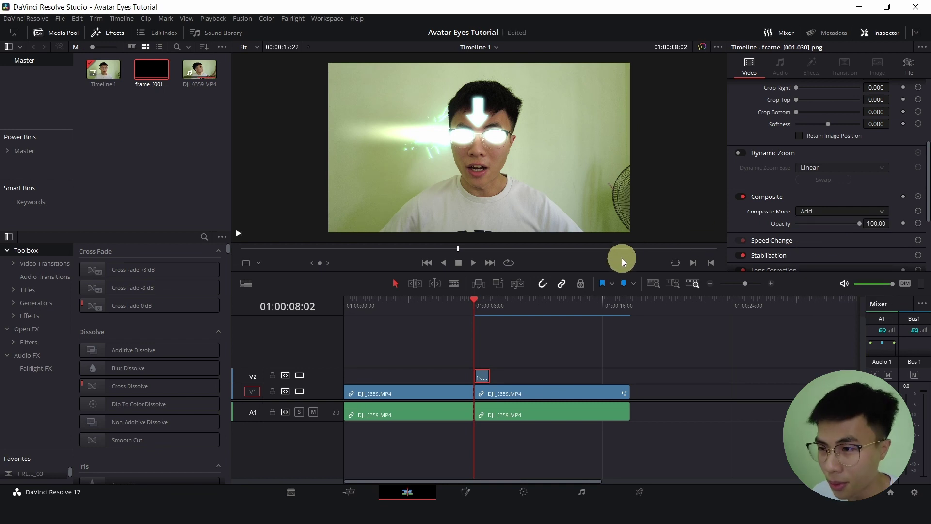
{"action": "key", "text": "space"}
{"action": "left_click", "coordinate": [478, 306]}
{"action": "key", "text": "space"}
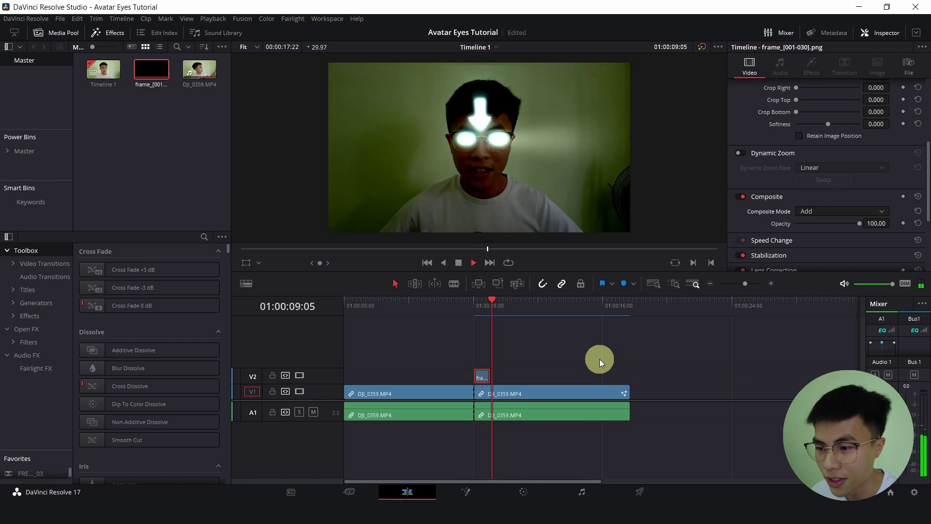
{"action": "double_click", "coordinate": [165, 121]}
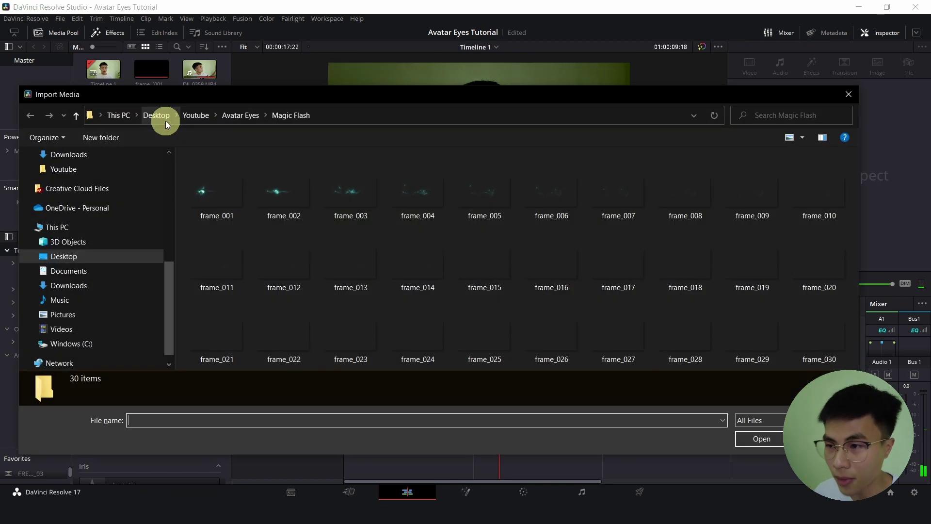
- Import the 120 frames from Avatar Eyes > Force Field as one image sequence
{"action": "left_click", "coordinate": [240, 116]}
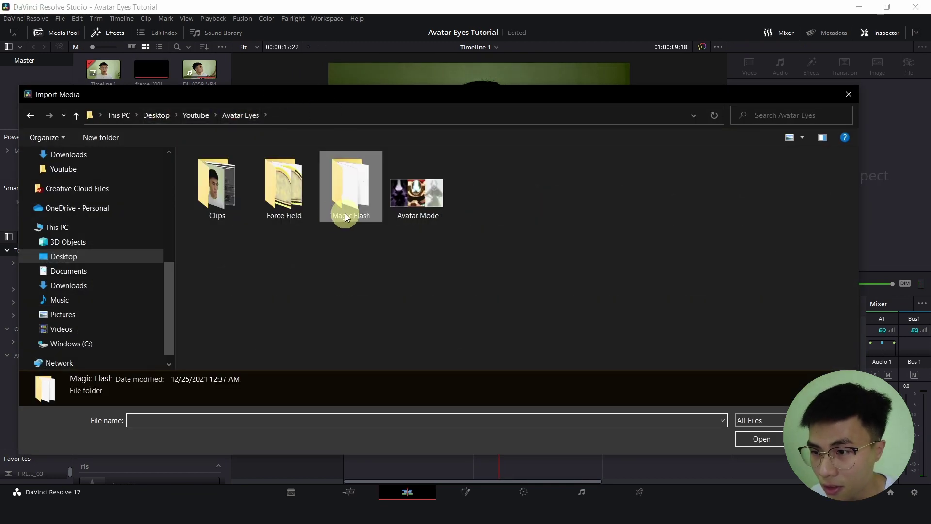
{"action": "double_click", "coordinate": [300, 188]}
{"action": "left_click", "coordinate": [233, 193]}
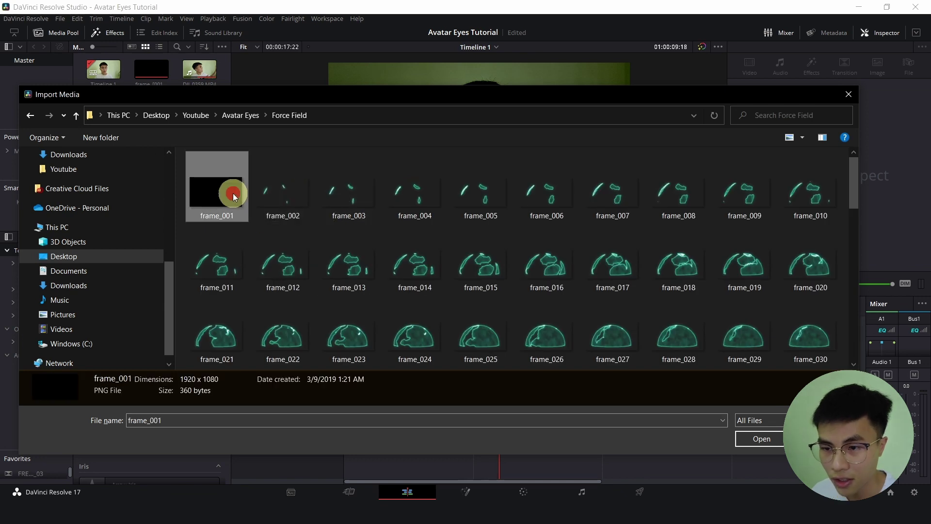
{"action": "key", "text": "ctrl+a"}
{"action": "left_click", "coordinate": [776, 435]}
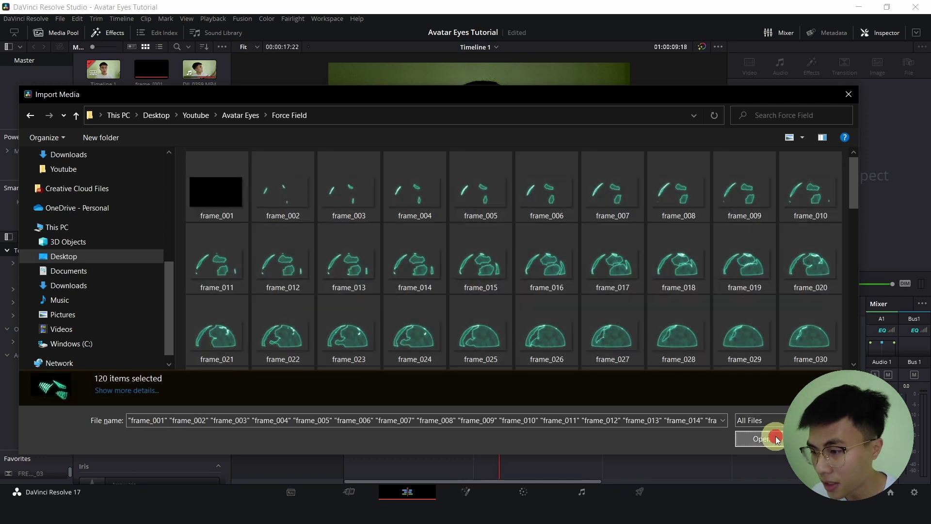
- Put the force-field sequence on V3 at the cut, zoom it to 2.56, and play it back
{"action": "left_click_drag", "start_coordinate": [152, 68], "coordinate": [491, 360]}
{"action": "left_click", "coordinate": [480, 308]}
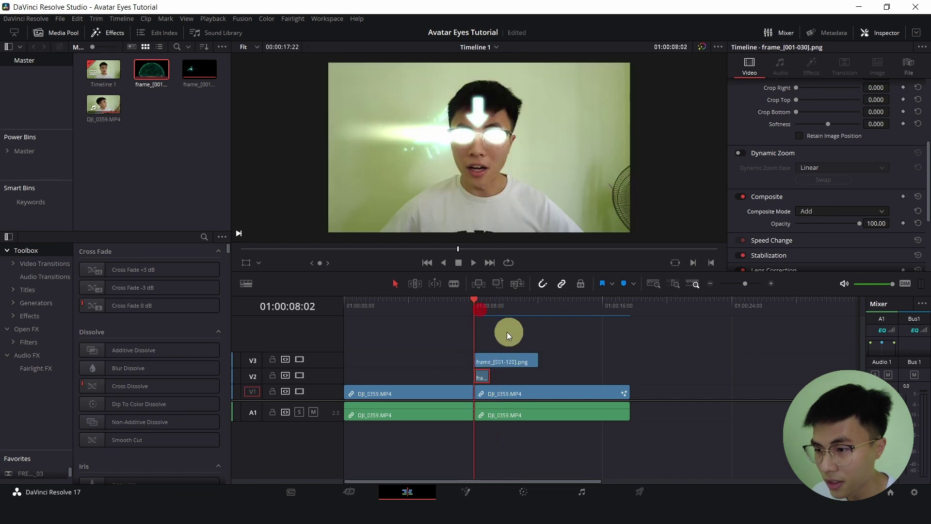
{"action": "key", "text": "shift+Right"}
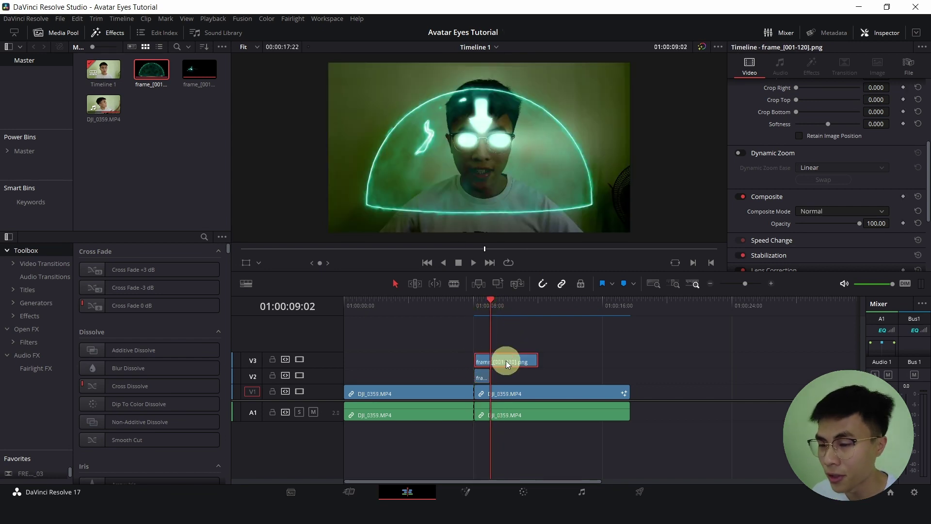
{"action": "scroll", "coordinate": [849, 124], "scroll_direction": "up", "scroll_amount": 5}
{"action": "left_click_drag", "start_coordinate": [822, 105], "coordinate": [898, 114]}
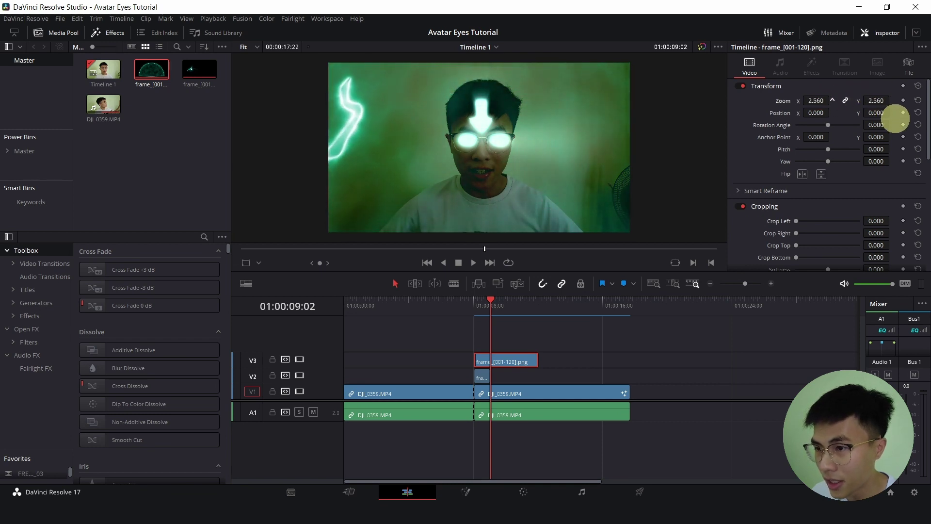
{"action": "left_click", "coordinate": [479, 299]}
{"action": "key", "text": "space"}
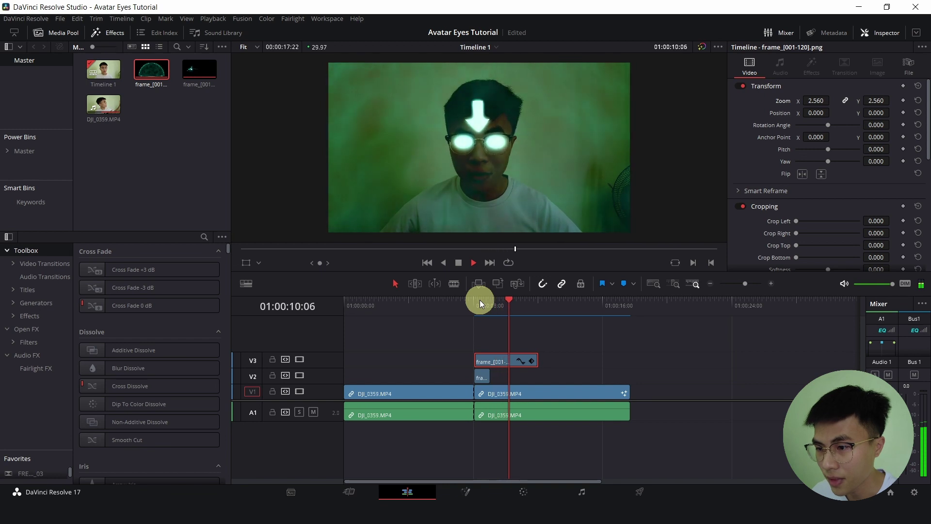
{"action": "key", "text": "space"}
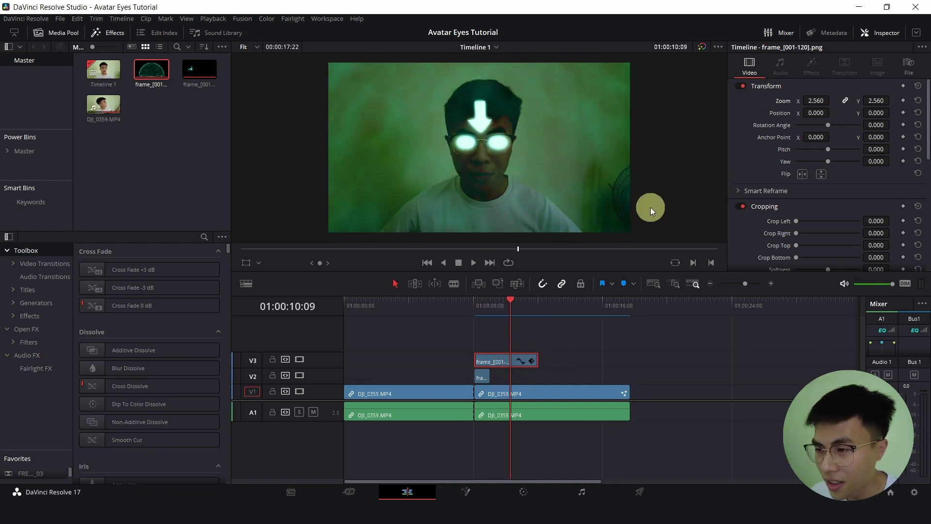
{"action": "scroll", "coordinate": [555, 190], "scroll_direction": "down", "scroll_amount": 1}
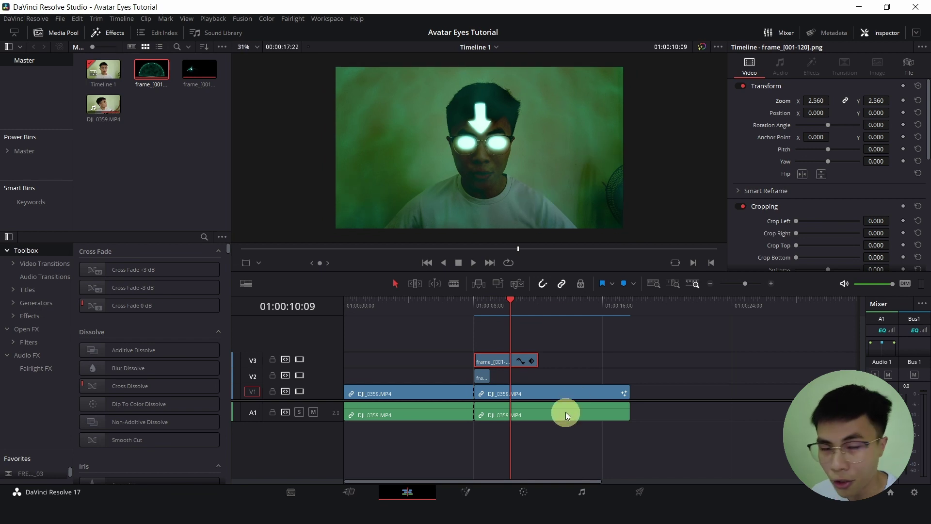
- On the Color page, drop the overlay's saturation to 31.20 and add Glow to node 01
{"action": "left_click", "coordinate": [523, 492]}
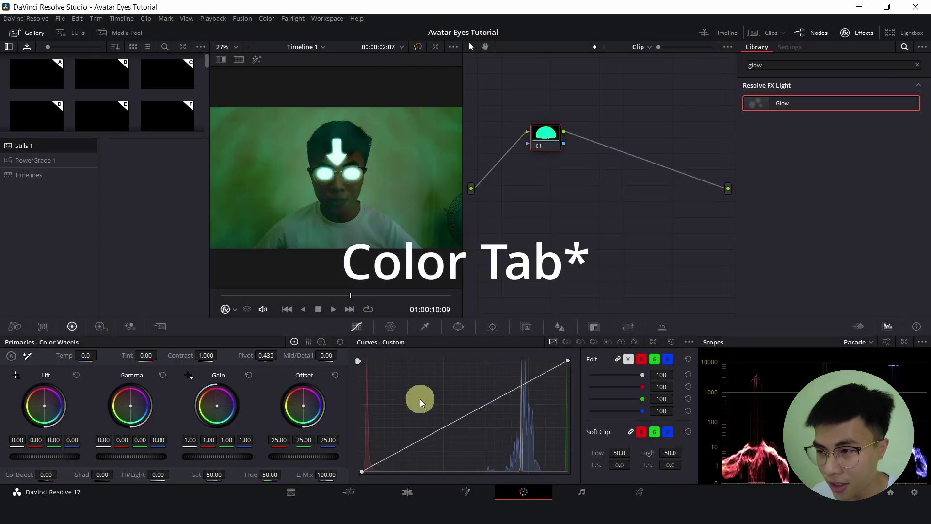
{"action": "left_click_drag", "start_coordinate": [215, 477], "coordinate": [171, 474]}
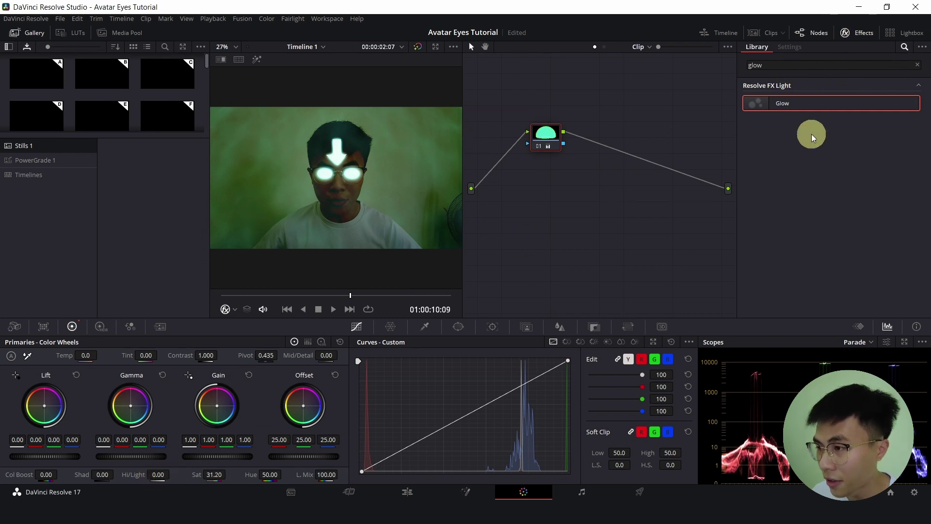
{"action": "left_click", "coordinate": [857, 34]}
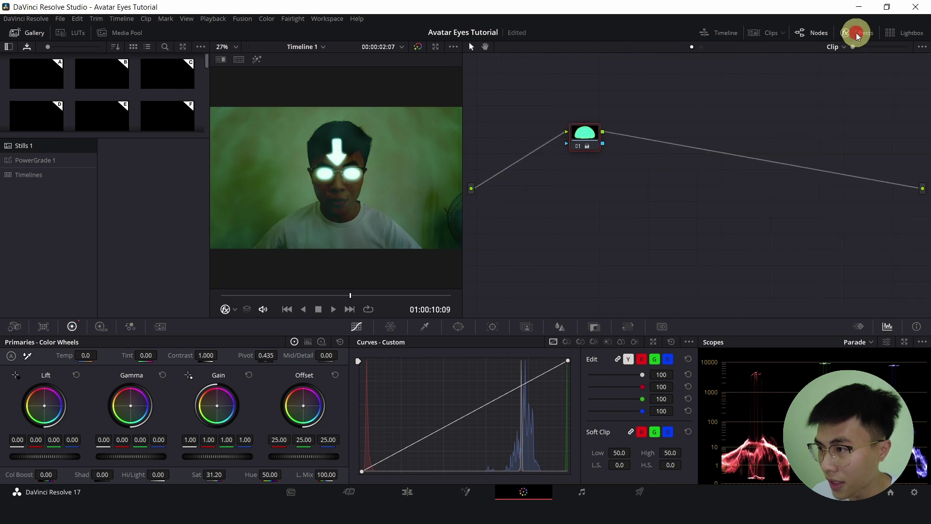
{"action": "left_click", "coordinate": [860, 34]}
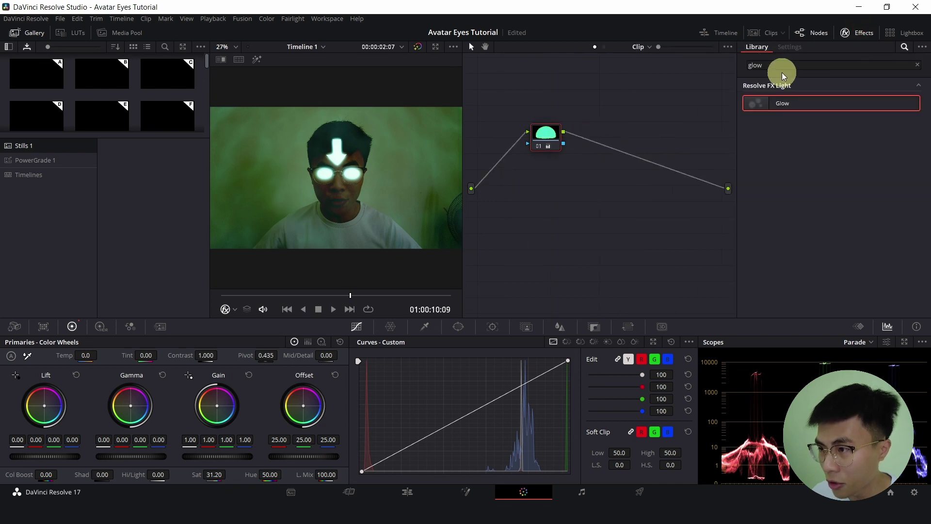
{"action": "left_click_drag", "start_coordinate": [798, 102], "coordinate": [547, 140]}
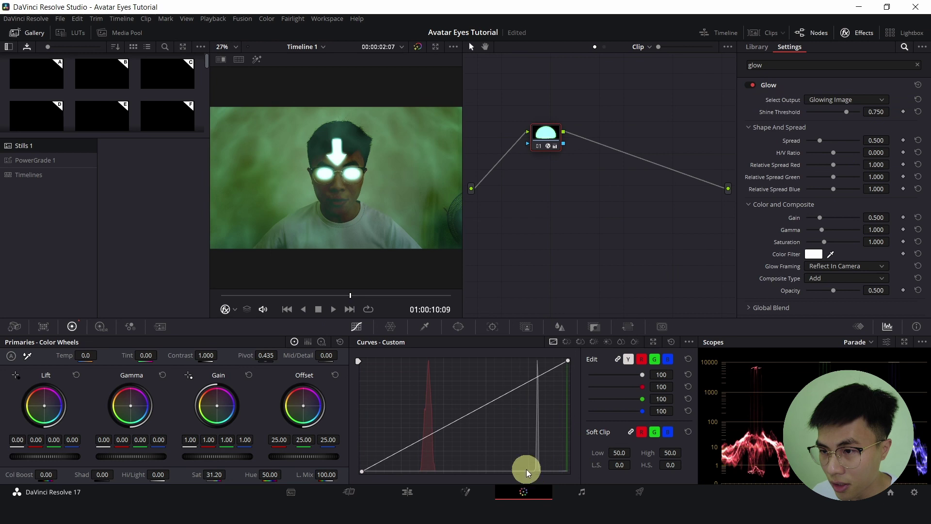
{"action": "left_click", "coordinate": [407, 491]}
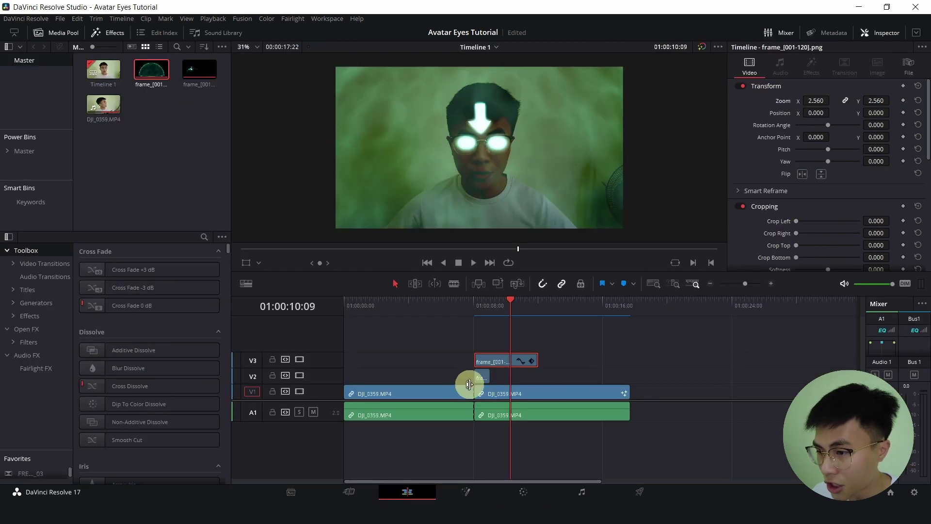
- Set the force-field overlay's Composite Mode to Add and preview the blend
{"action": "scroll", "coordinate": [900, 199], "scroll_direction": "down", "scroll_amount": 6}
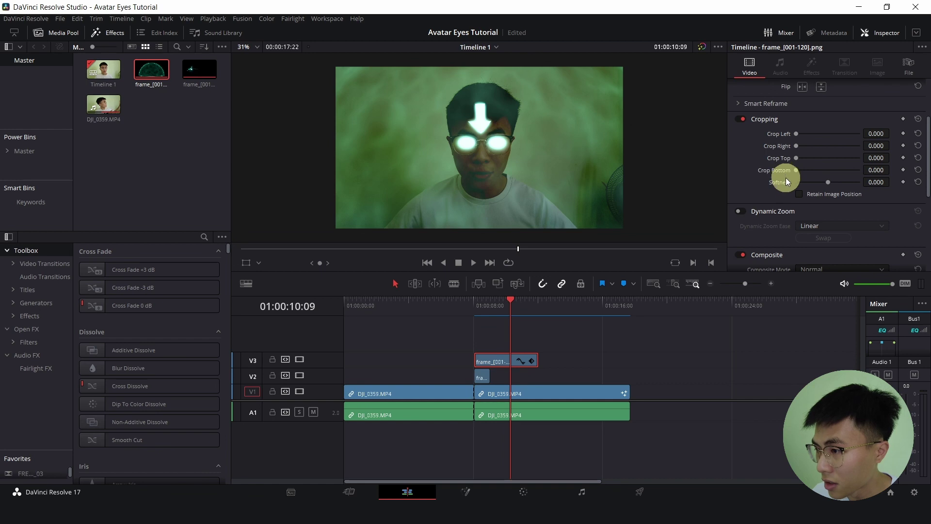
{"action": "left_click", "coordinate": [810, 212]}
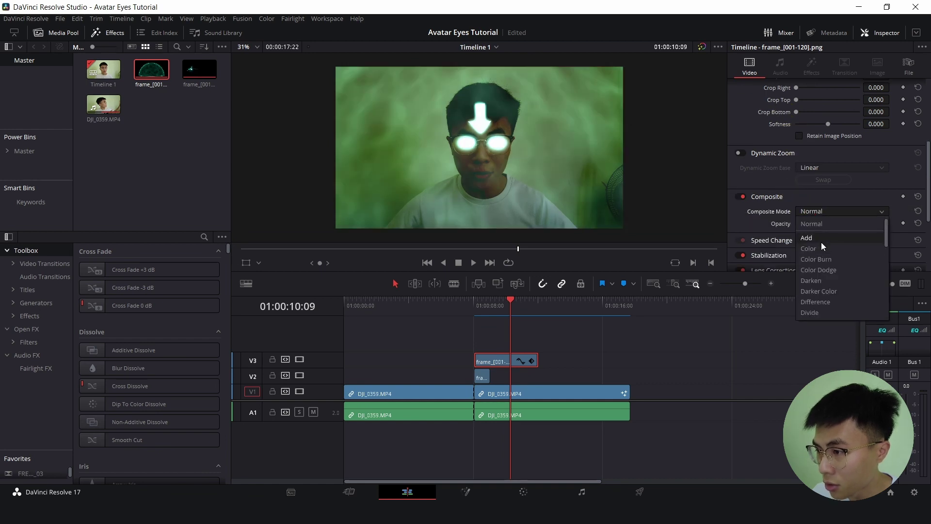
{"action": "left_click", "coordinate": [822, 241]}
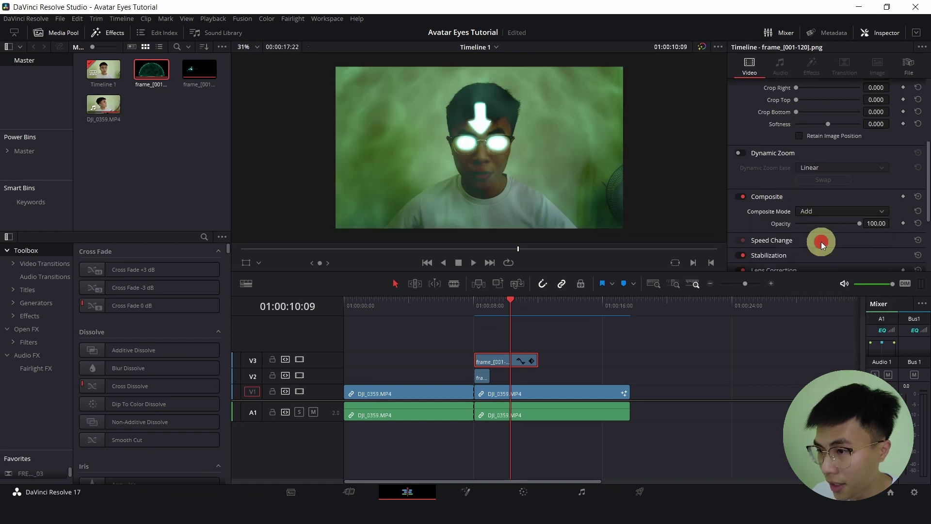
{"action": "left_click", "coordinate": [477, 311]}
{"action": "key", "text": "space"}
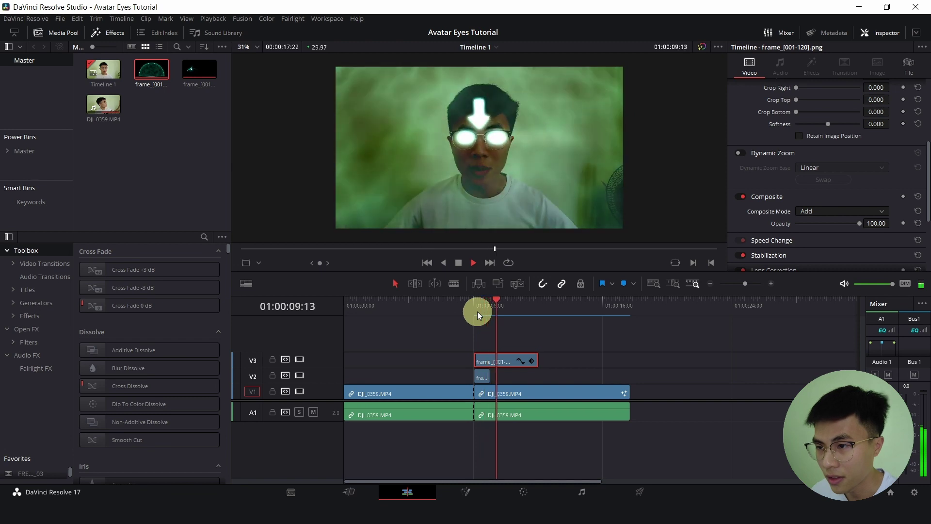
{"action": "key", "text": "space"}
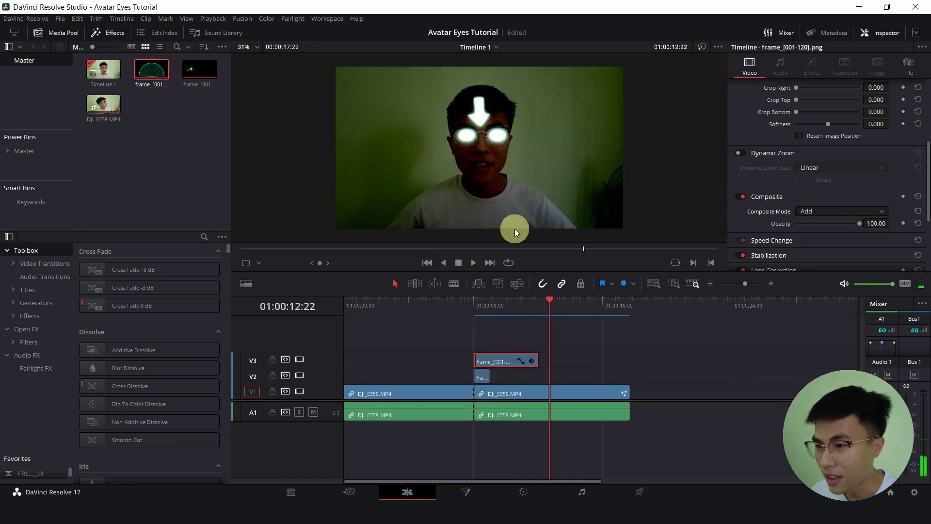
{"action": "left_click_drag", "start_coordinate": [491, 310], "coordinate": [497, 319]}
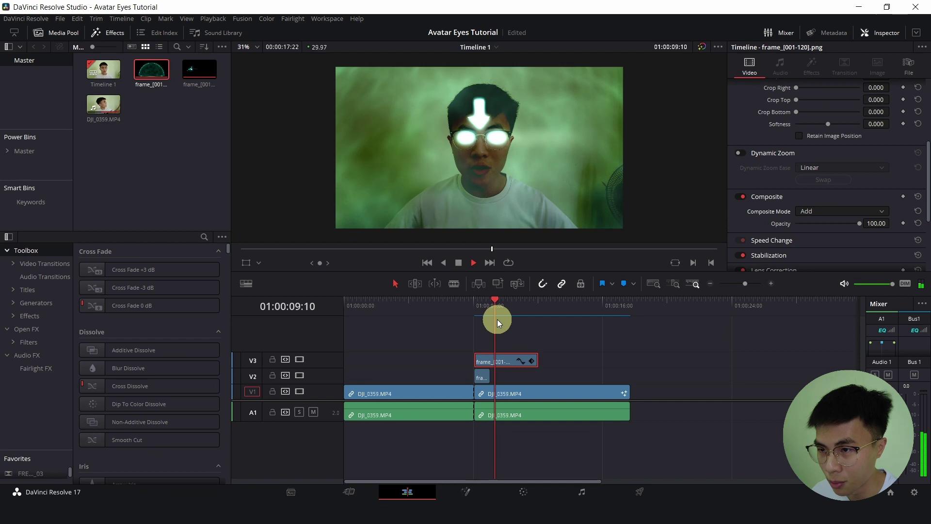
- Alt-drag overlay copies along V3, delete the one past the footage end, and play full screen
{"action": "left_click", "coordinate": [514, 361]}
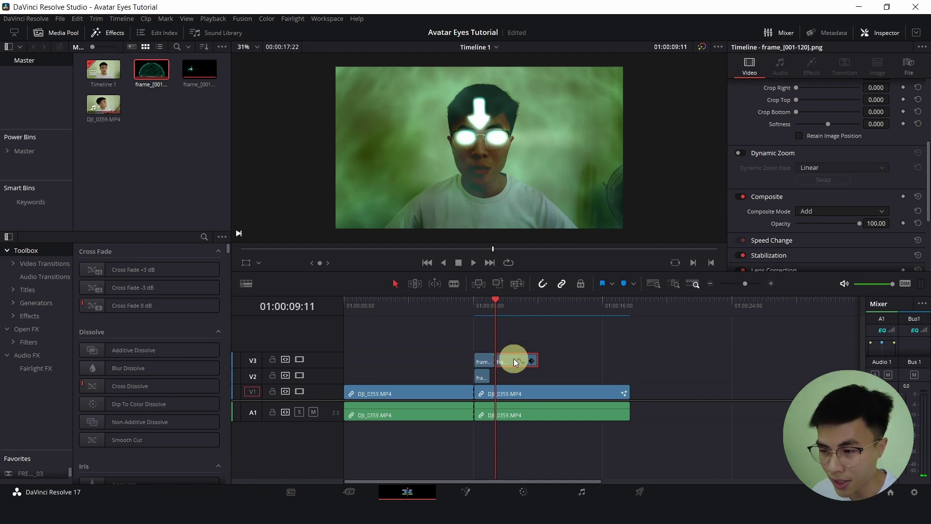
{"action": "left_click_drag", "start_coordinate": [513, 362], "coordinate": [562, 362]}
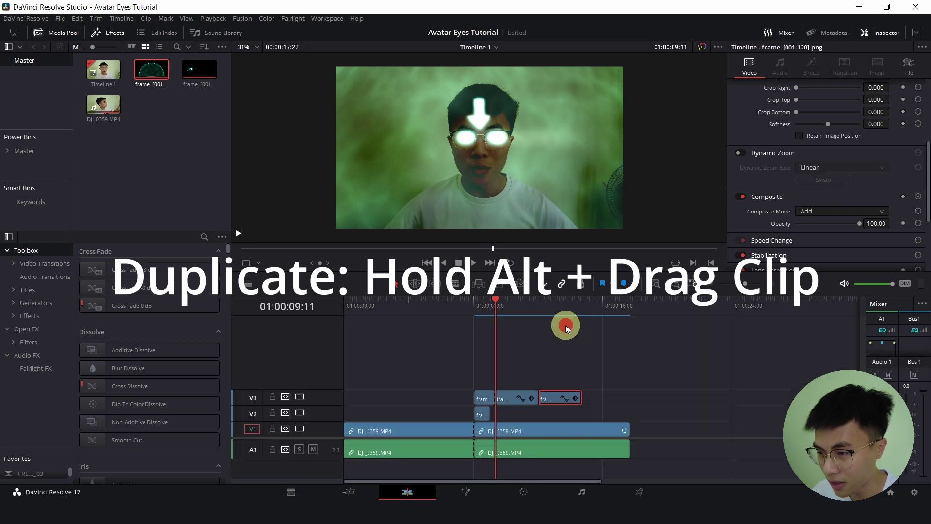
{"action": "left_click_drag", "start_coordinate": [561, 398], "coordinate": [652, 398]}
{"action": "key", "text": "Delete"}
{"action": "left_click", "coordinate": [633, 308]}
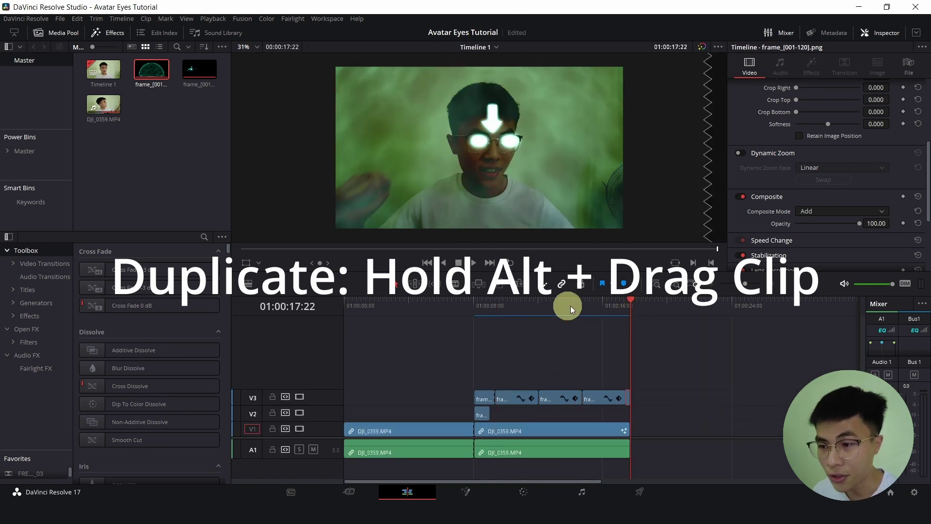
{"action": "left_click", "coordinate": [475, 306]}
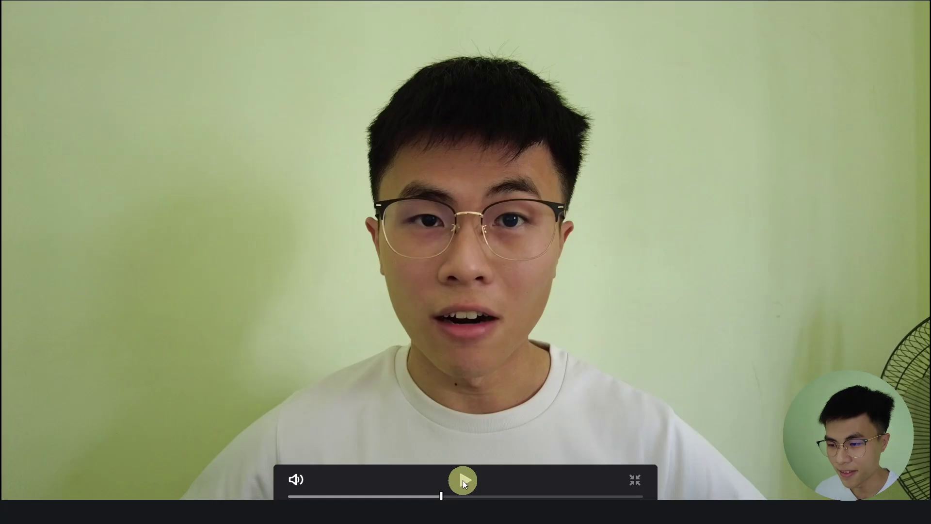
{"action": "left_click", "coordinate": [462, 480]}
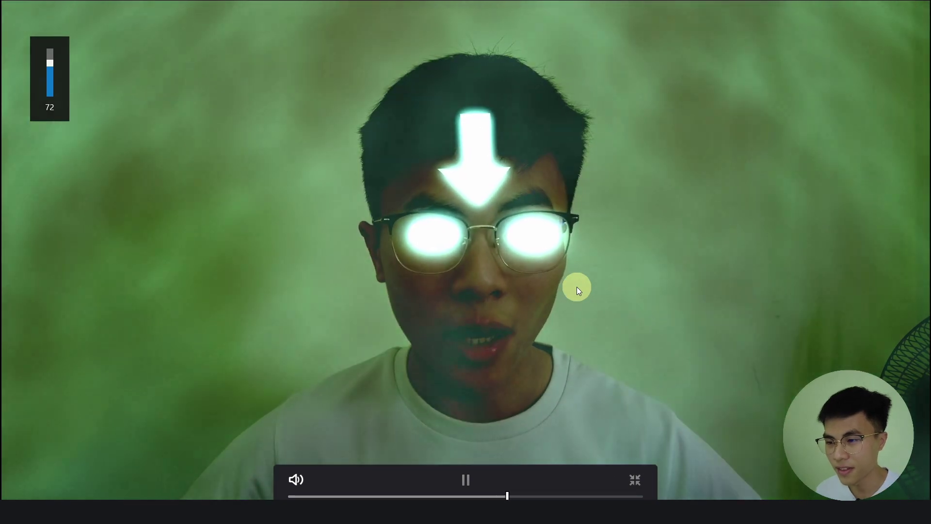
{"action": "key", "text": "space"}
{"action": "left_click", "coordinate": [635, 480]}
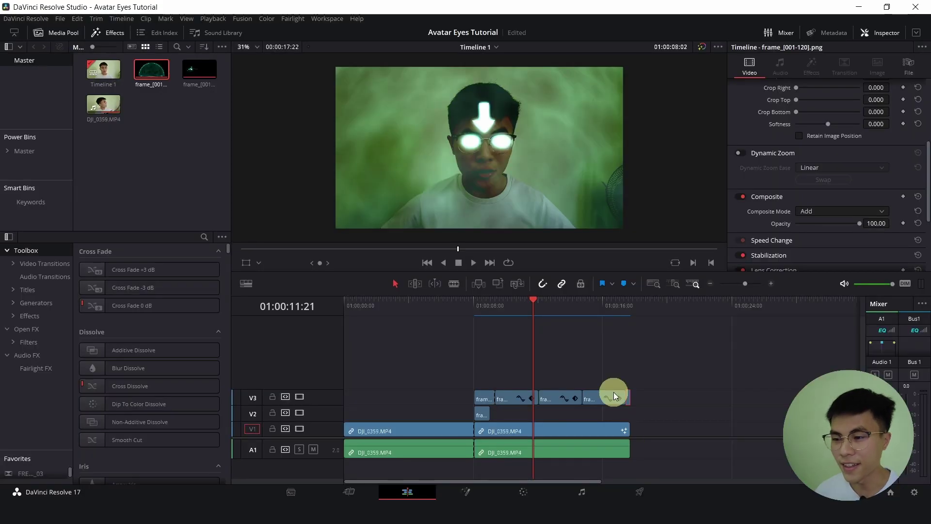